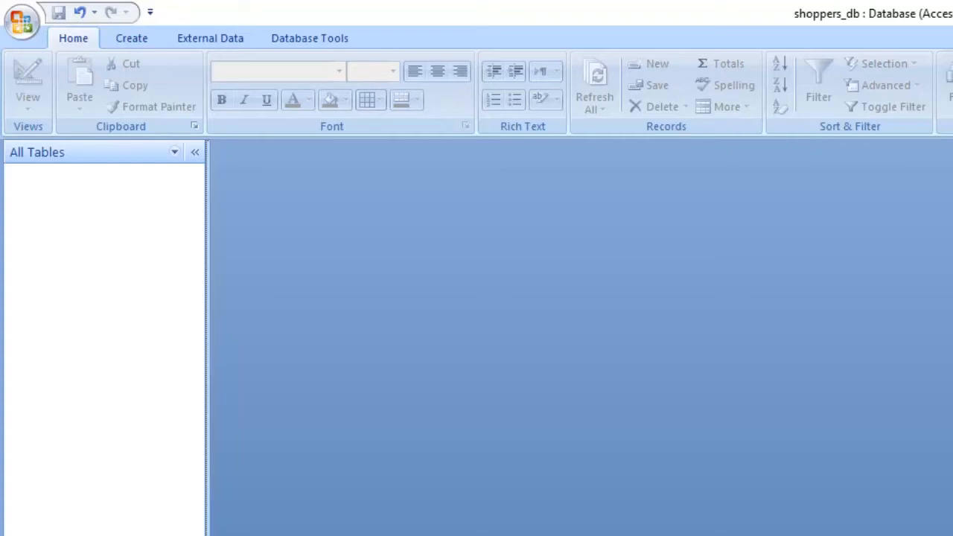
- Create a new blank table in Design view and look at the available table view options
left_click(131, 38)
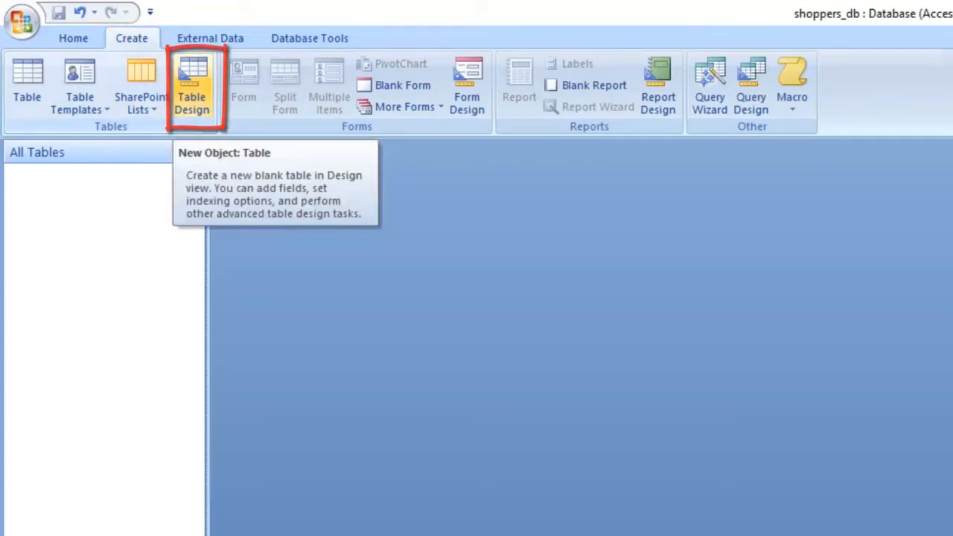
left_click(192, 89)
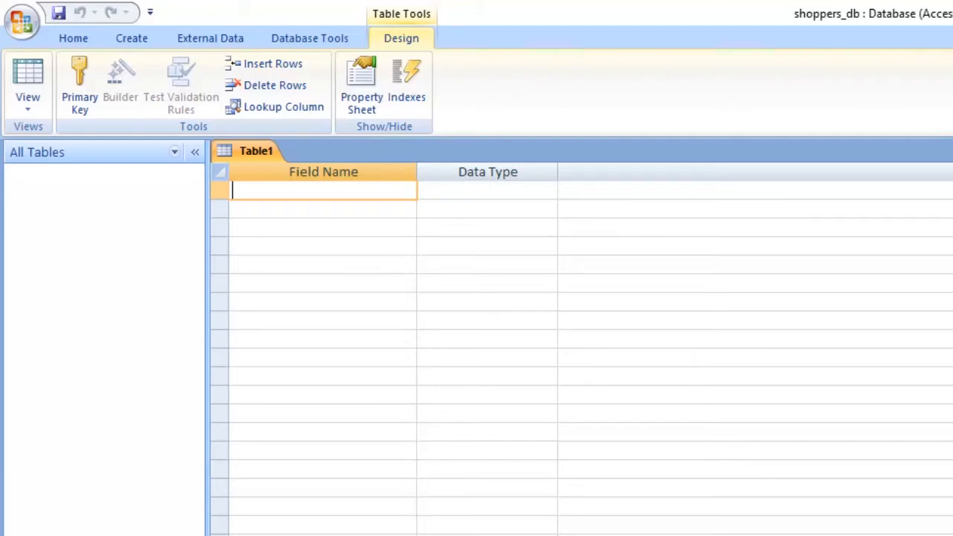
left_click(28, 103)
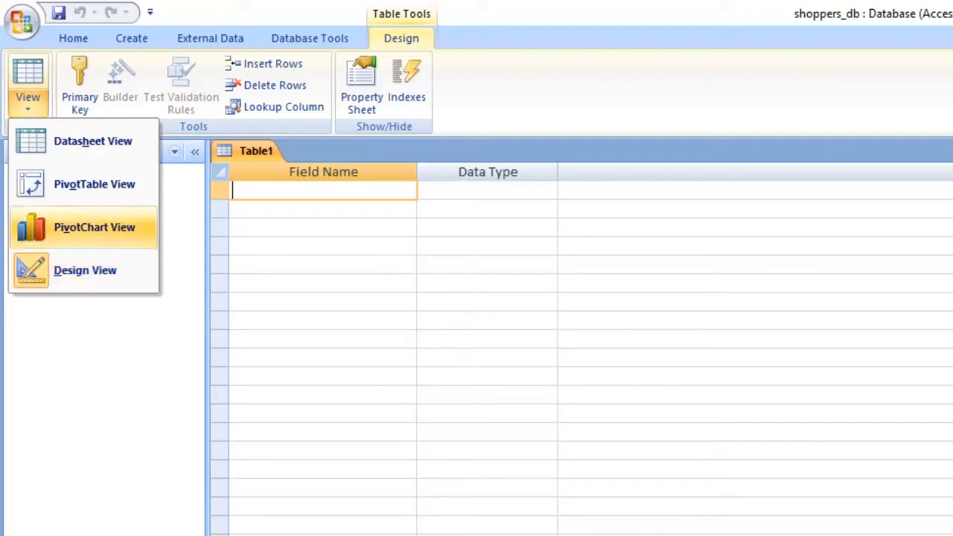
key("Escape")
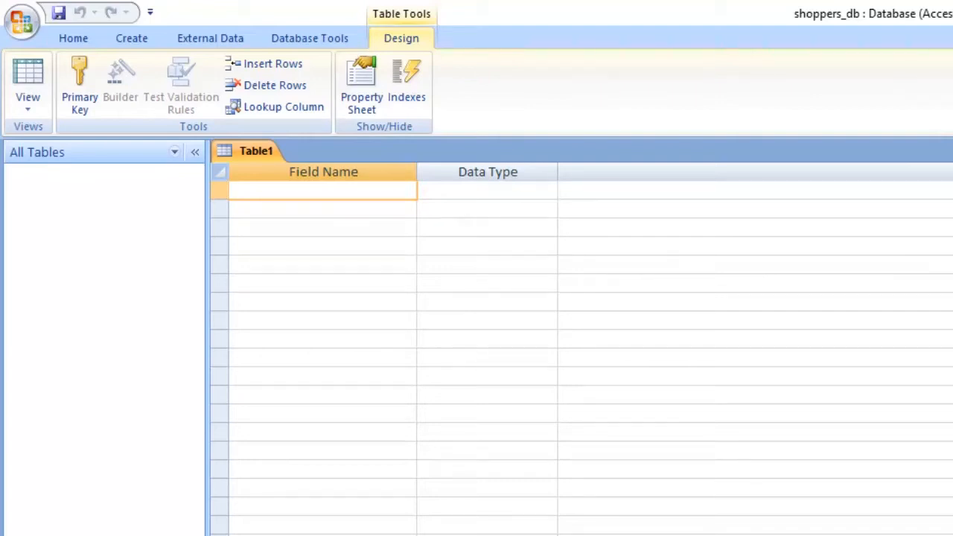
- Define the table's first field as catid with the AutoNumber data type
type("catid")
key("Tab")
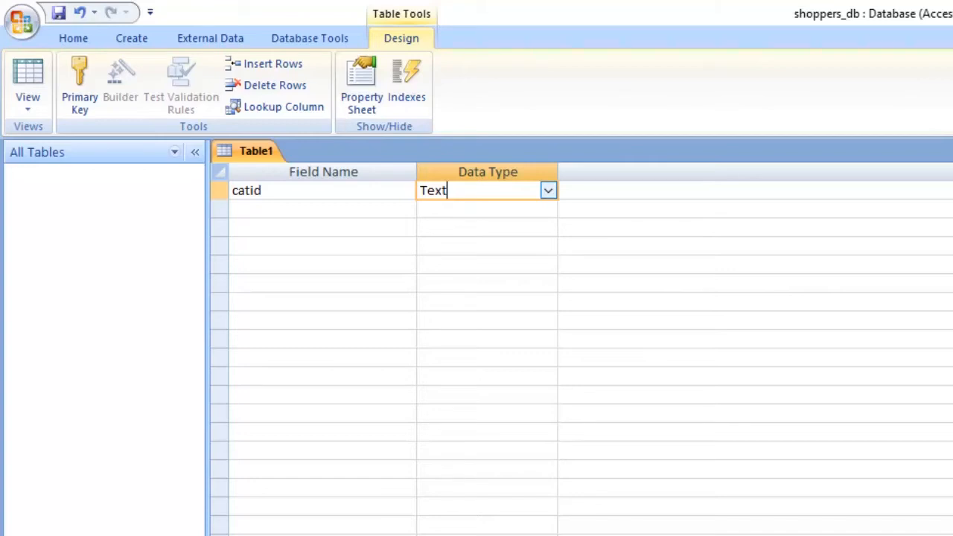
left_click(549, 191)
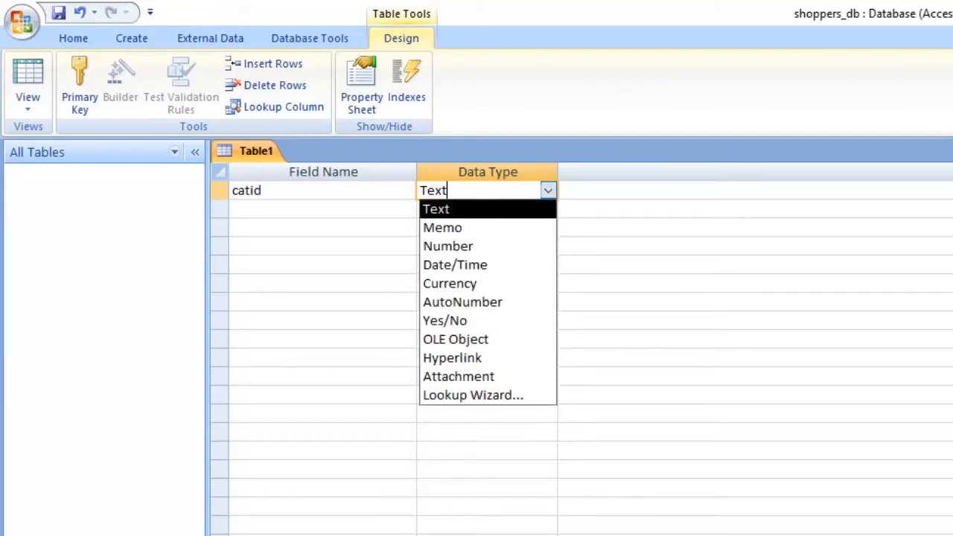
key("Down")
key("Down")
key("Down")
key("Down")
key("Down")
key("Return")
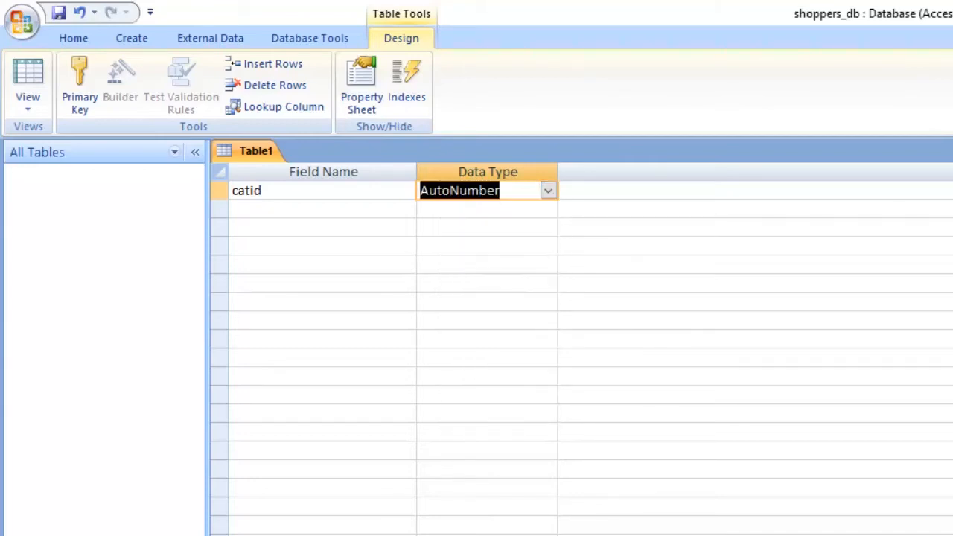
- Add a second field named categoryName with the Text data type and set its field size to 20
left_click(322, 209)
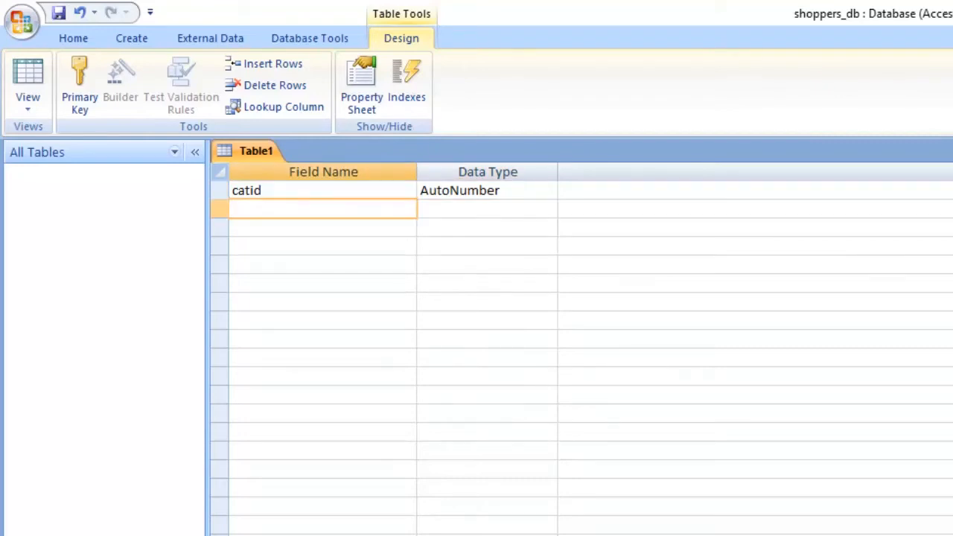
type("categoryNa")
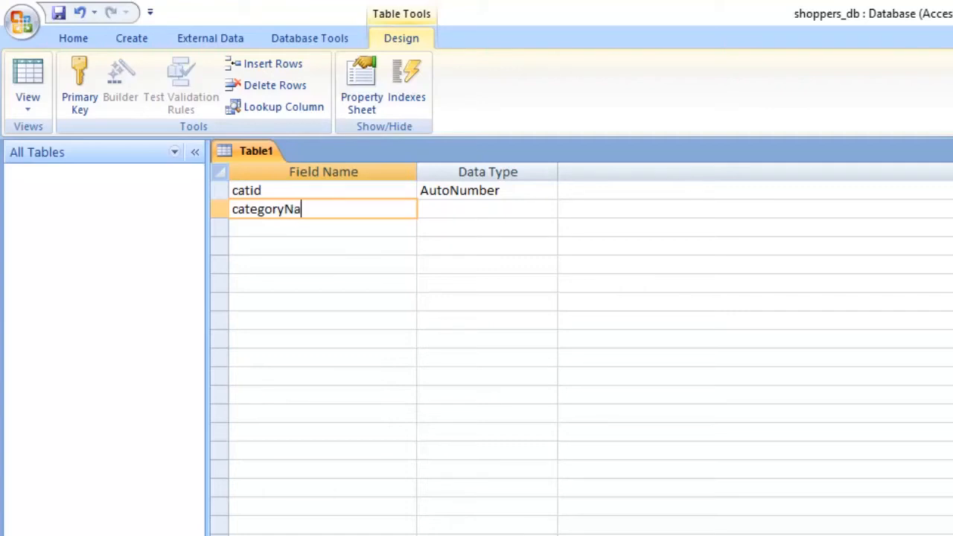
type("me")
key("Tab")
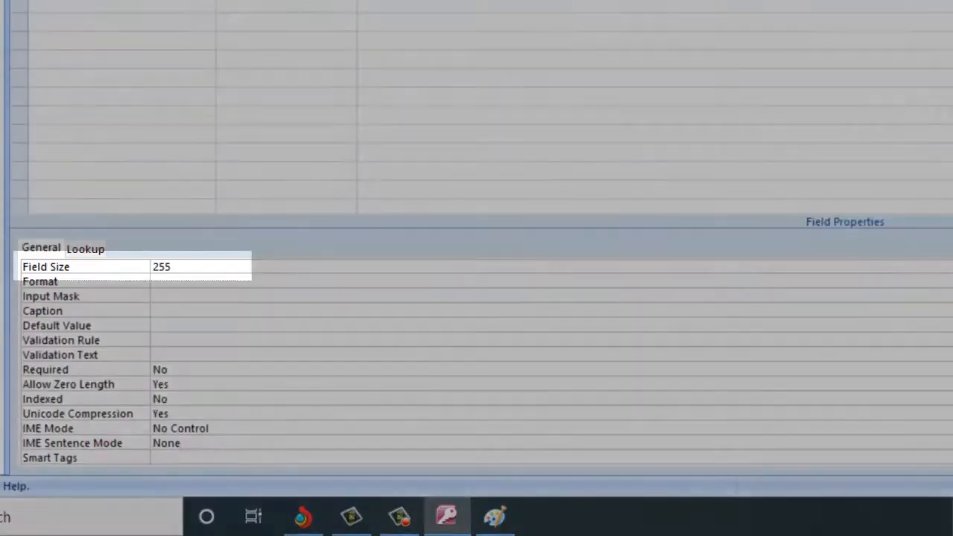
key("F6")
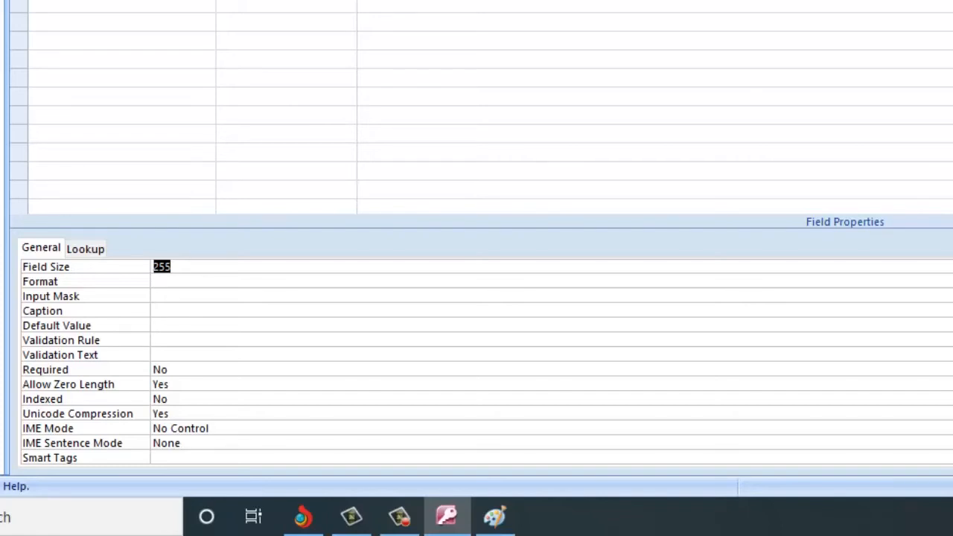
type("20")
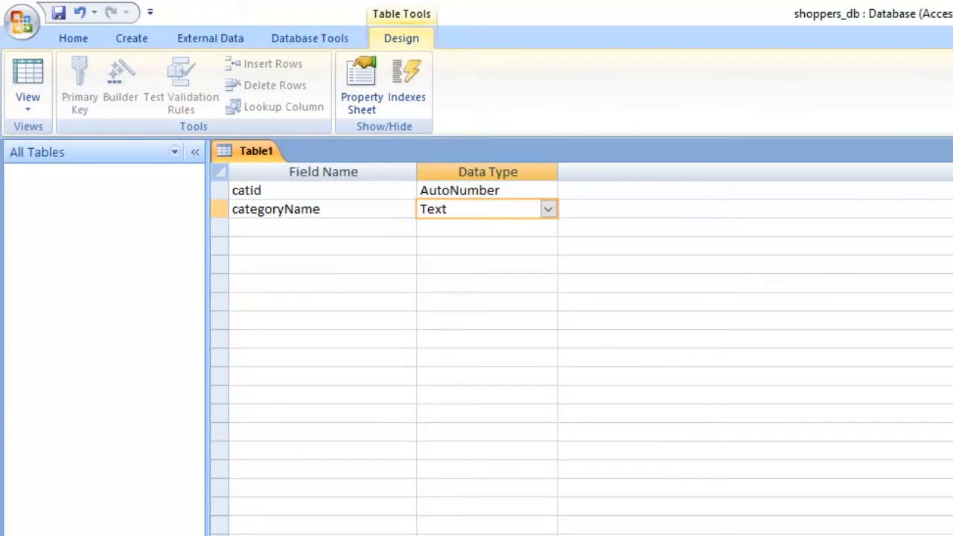
- Make the catid field the table's primary key
left_click(322, 227)
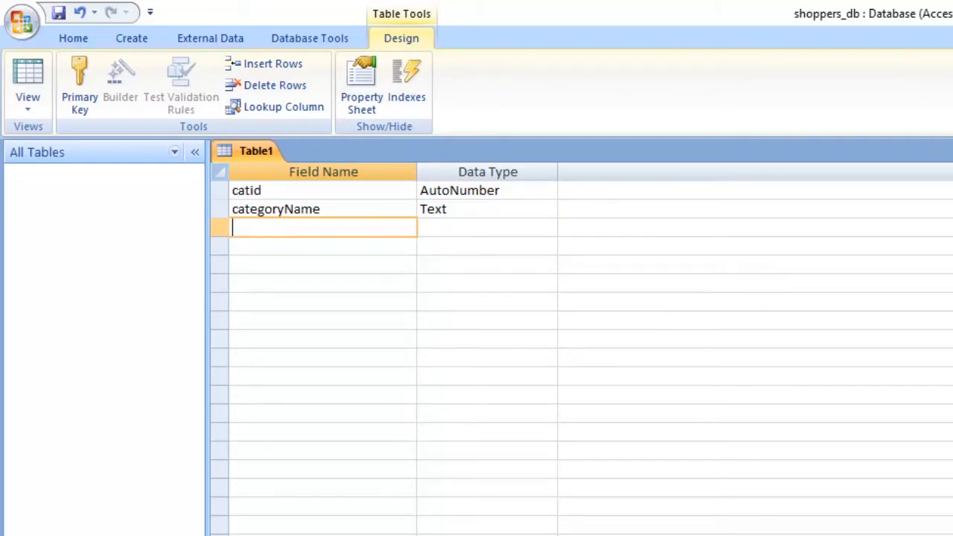
left_click(298, 190)
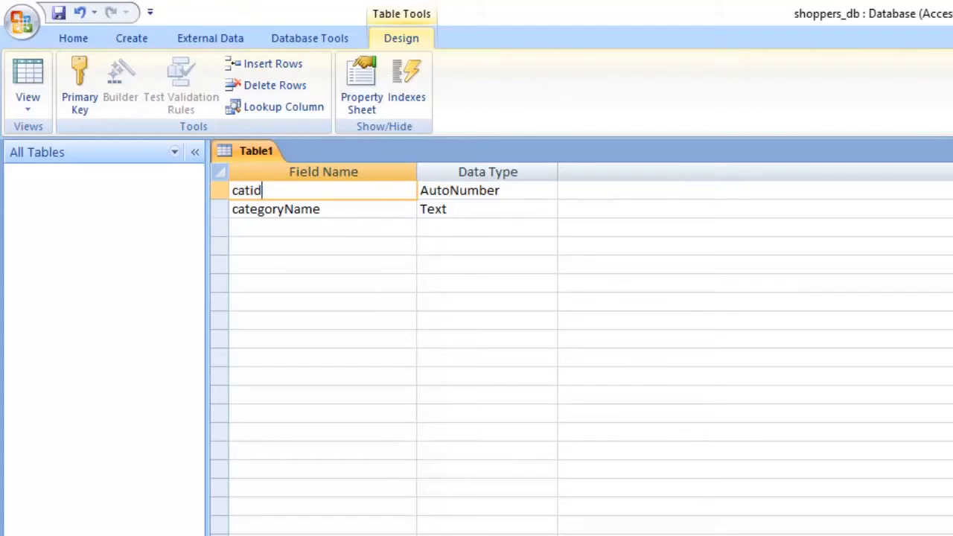
left_click(322, 209)
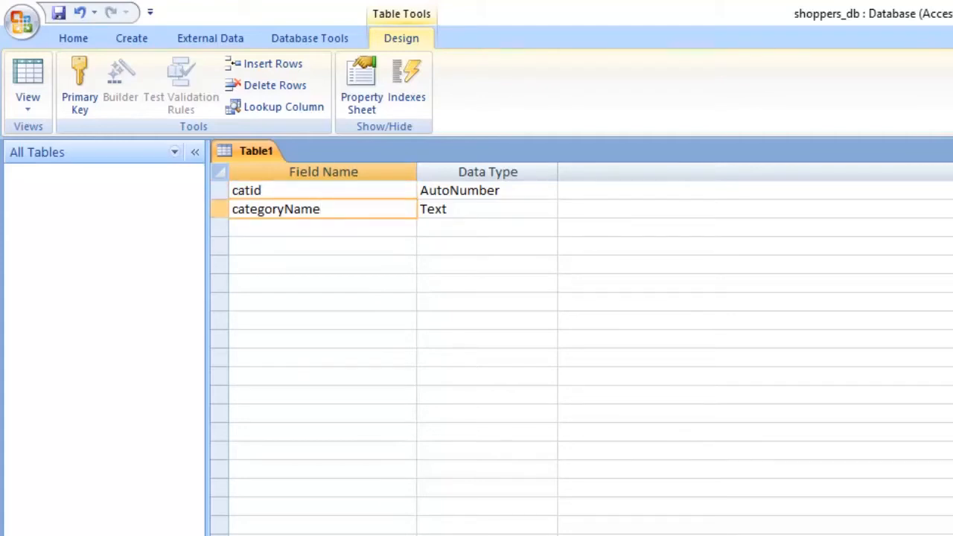
left_click(283, 190)
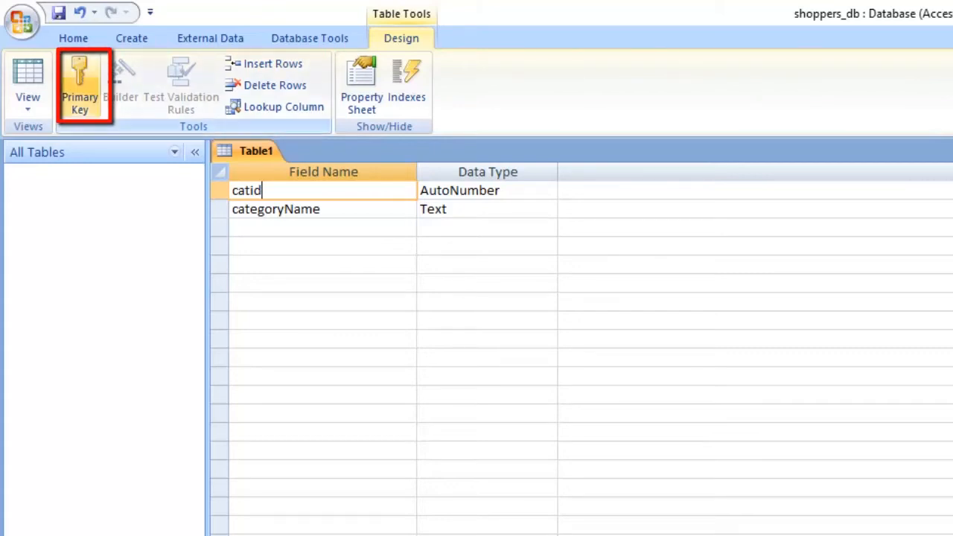
left_click(80, 85)
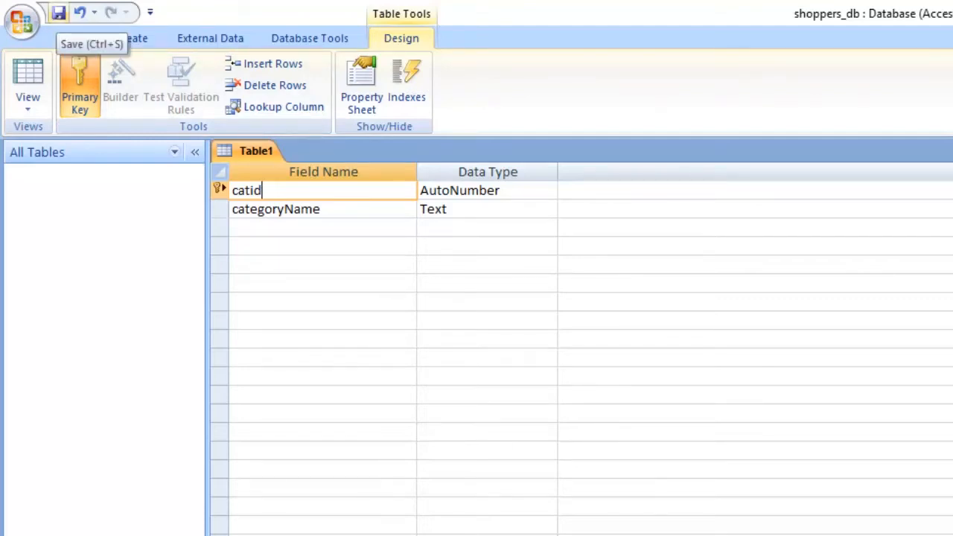
- Save the table under the name categories
left_click(58, 12)
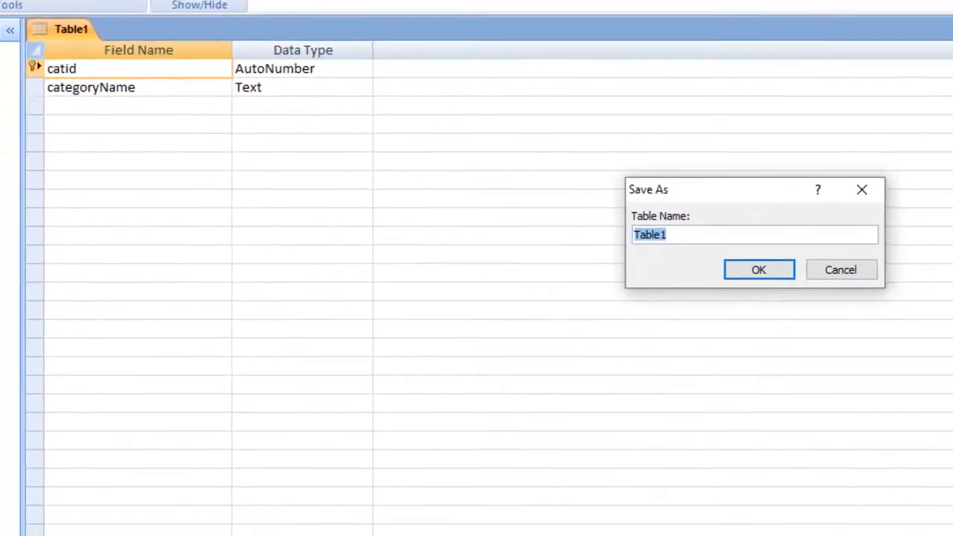
type("categ")
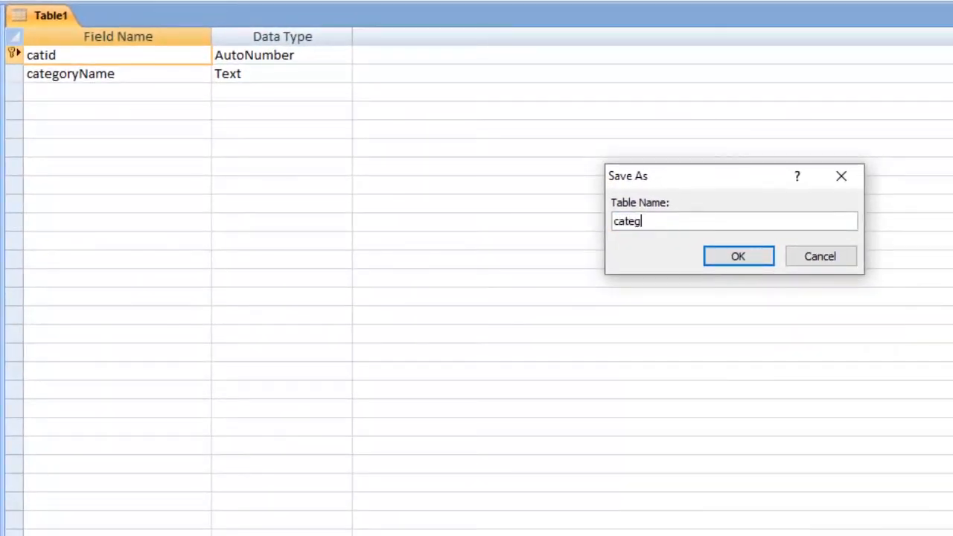
type("ory")
key("BackSpace")
type("ies")
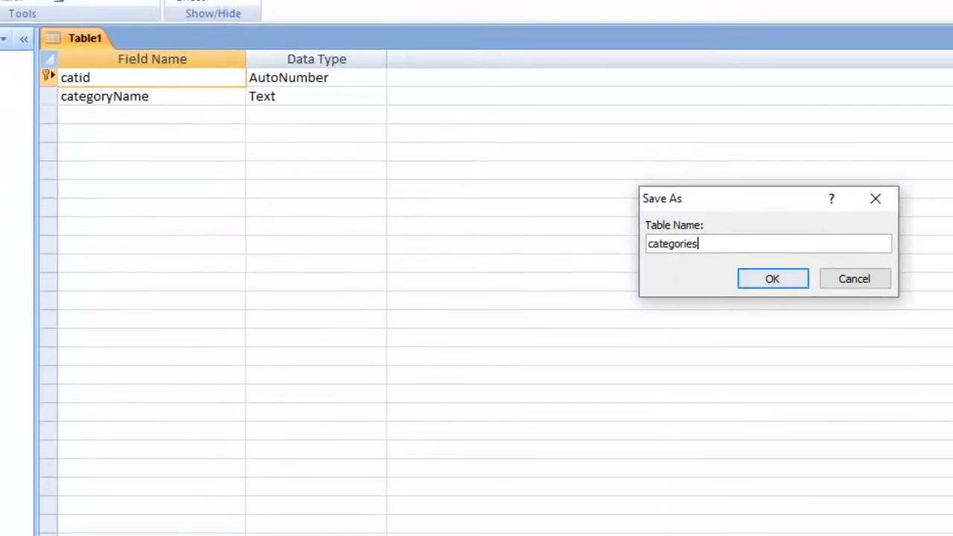
key("Return")
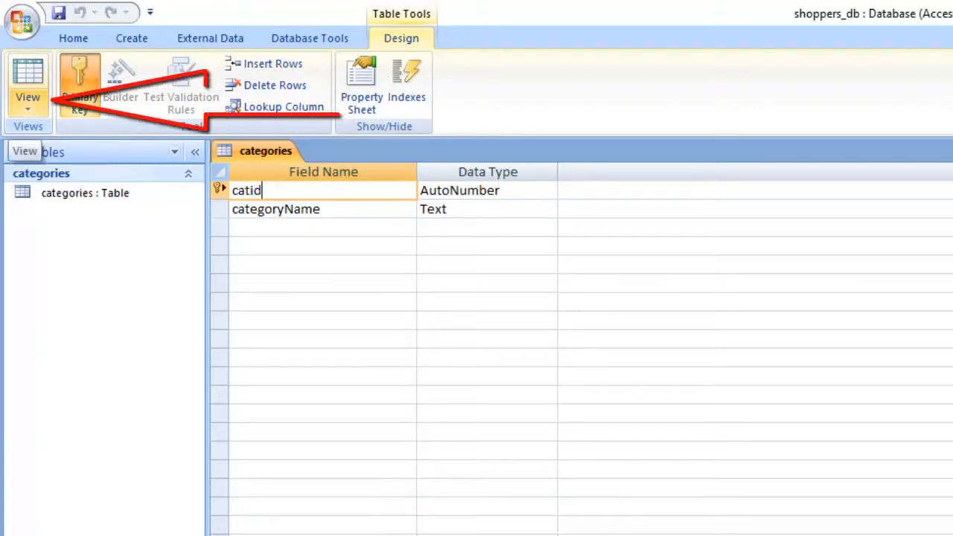
- Show the categories table in Datasheet view and enter two records with the category names Eats and Drinks
left_click(28, 104)
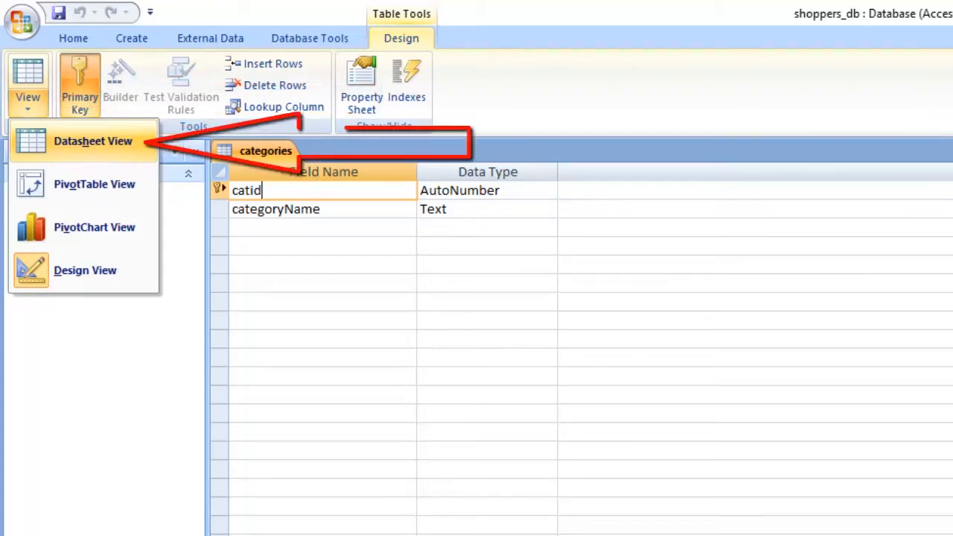
left_click(93, 140)
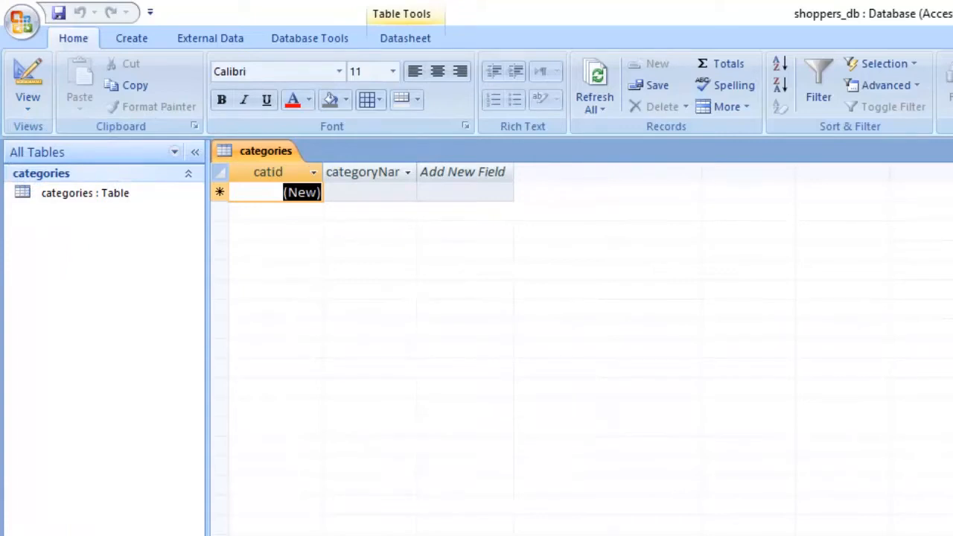
left_click(370, 193)
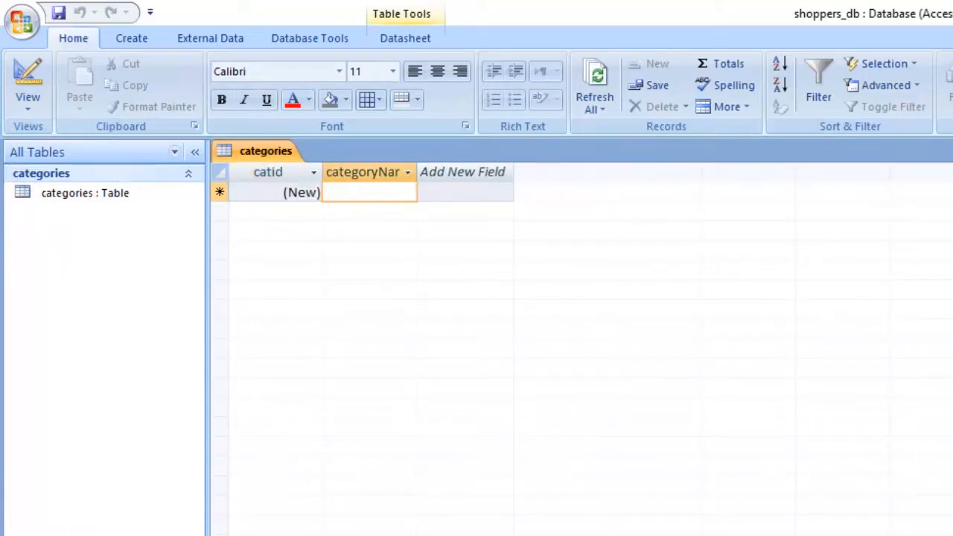
type("Eats")
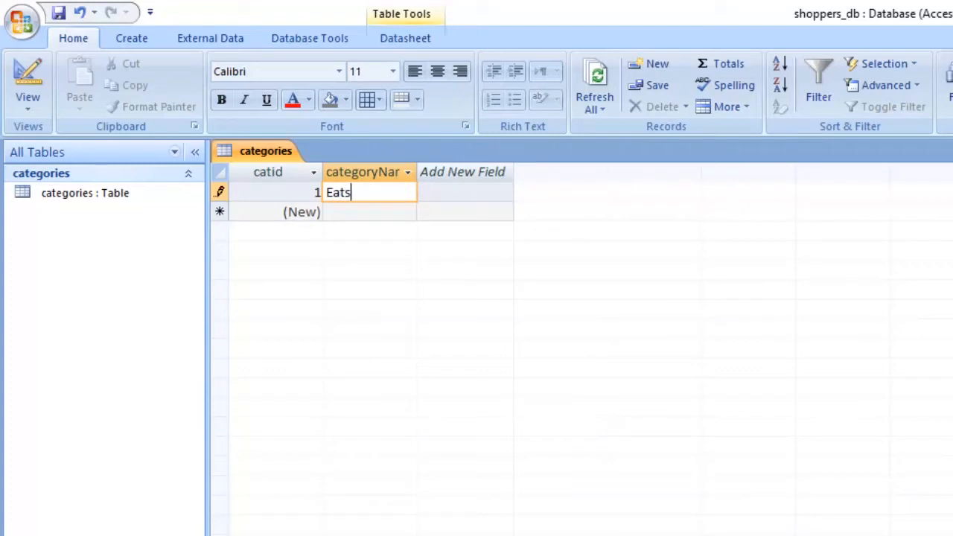
left_click(370, 212)
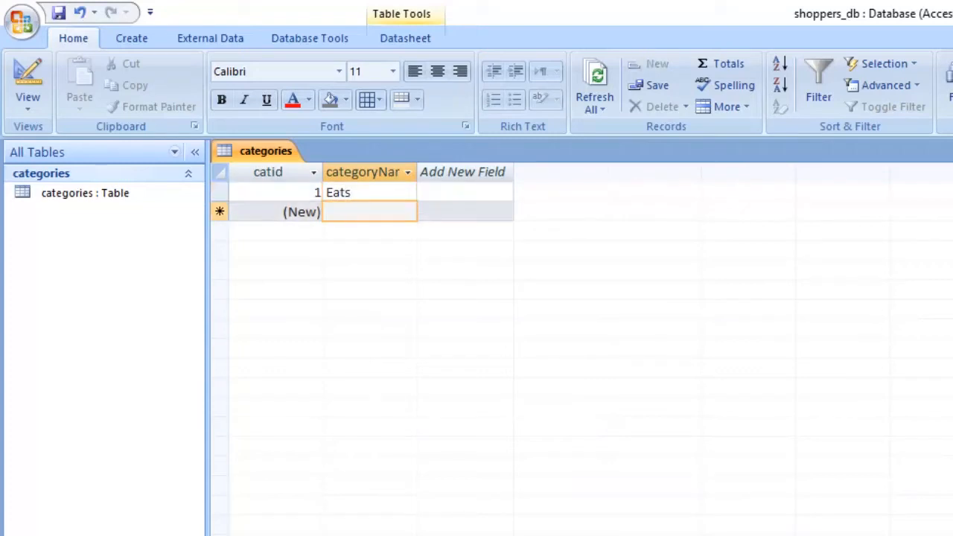
type("D")
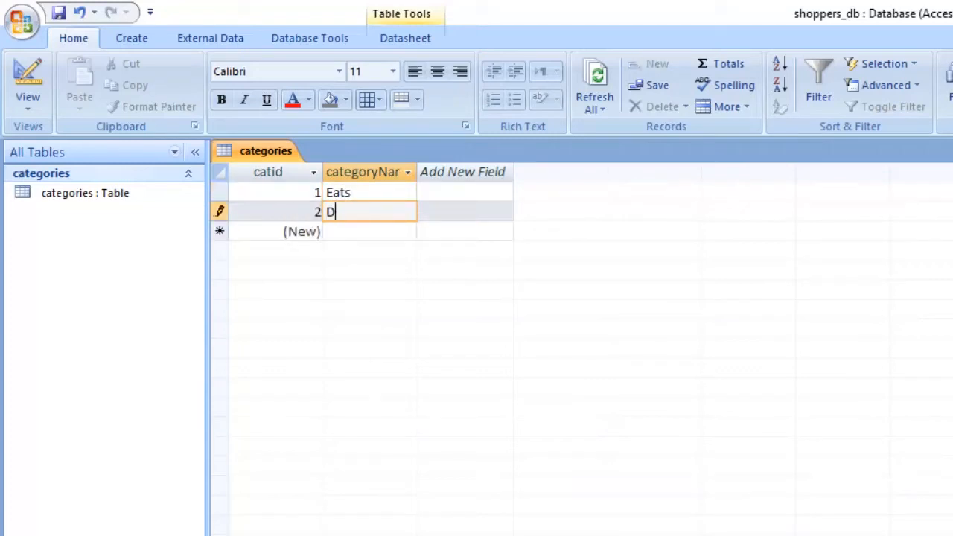
type("rinks")
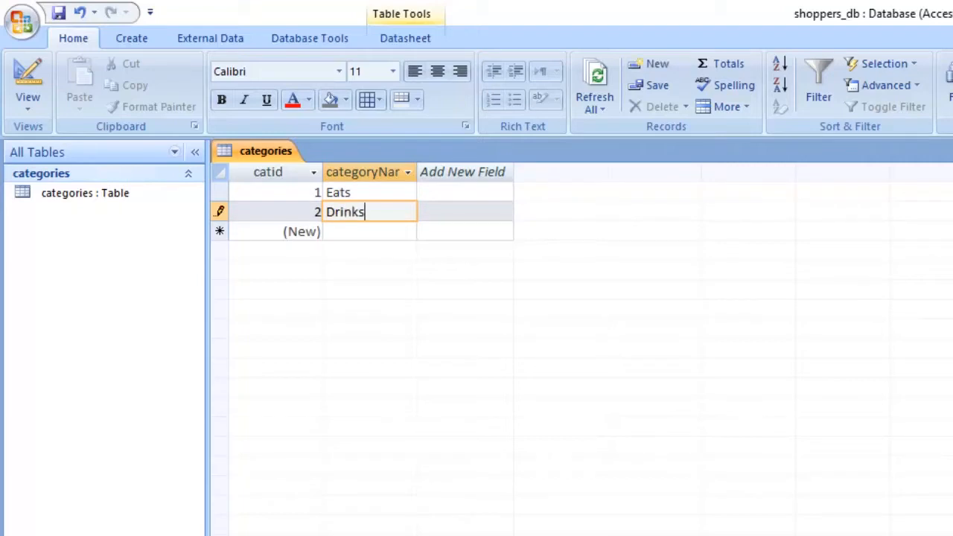
key("Return")
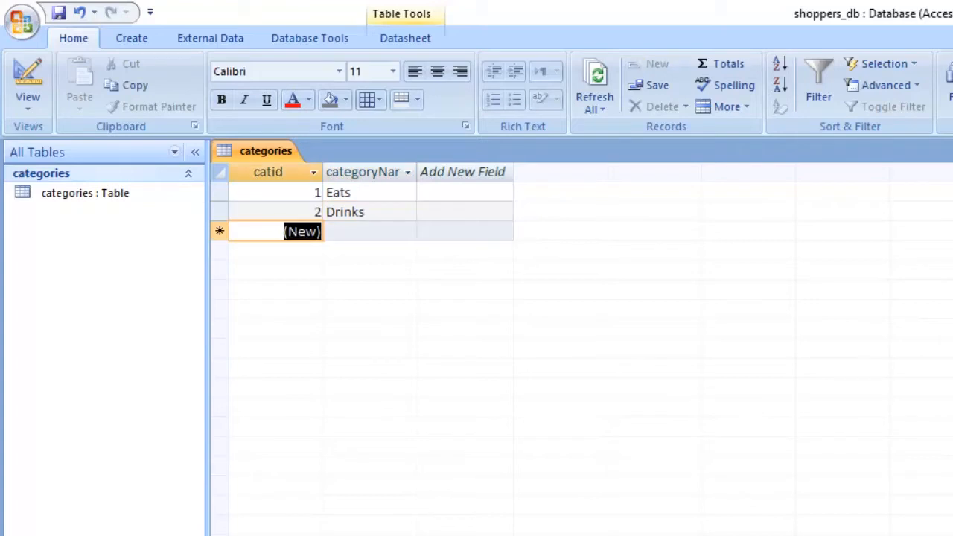
key("Tab")
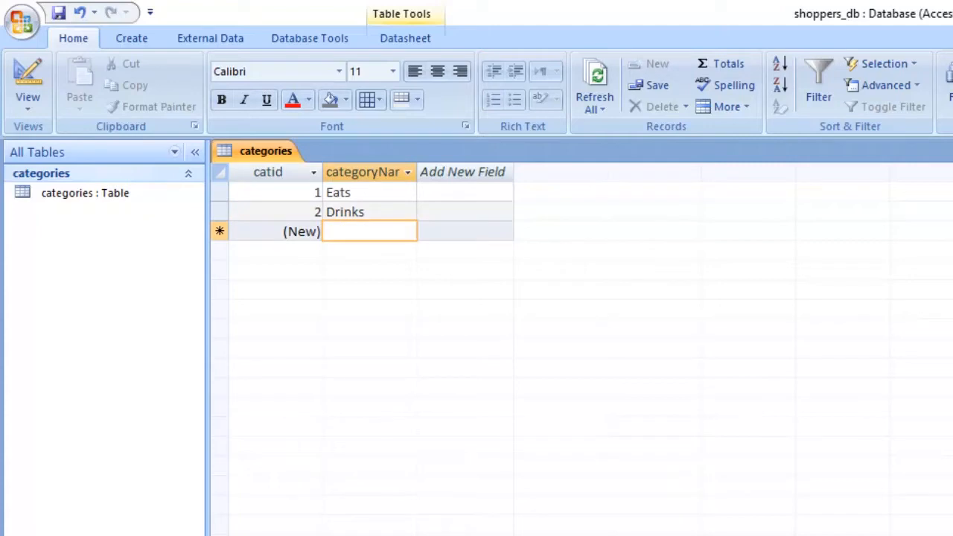
- Examine the table's structure by selecting its Eats and Drinks records and its catid and categoryName columns in turn
left_click(219, 193)
left_click(220, 212)
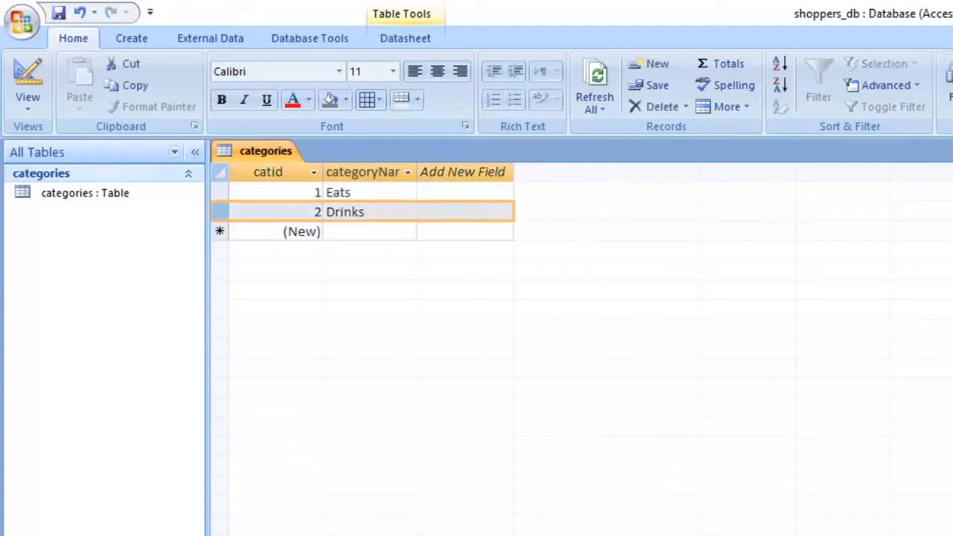
left_click(268, 172)
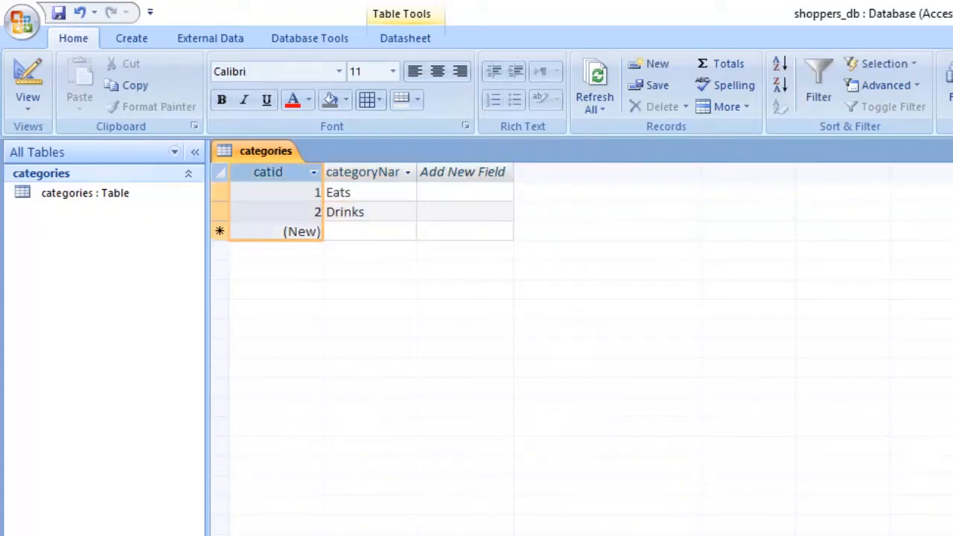
left_click(362, 172)
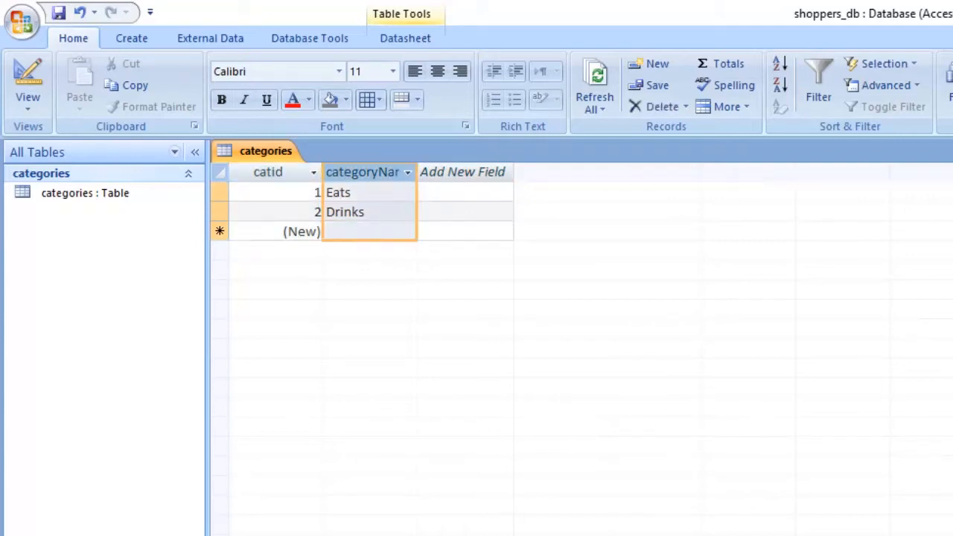
left_click(219, 193)
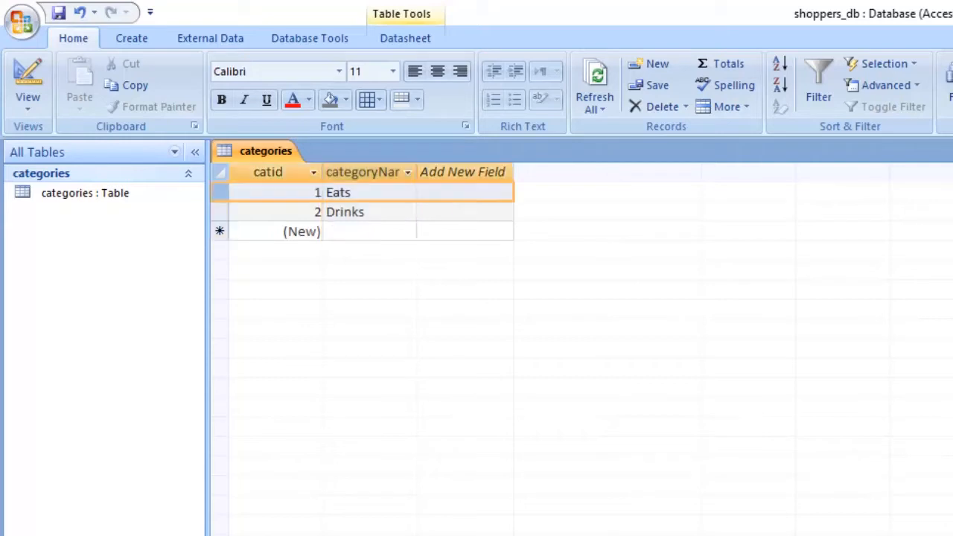
left_click(268, 172)
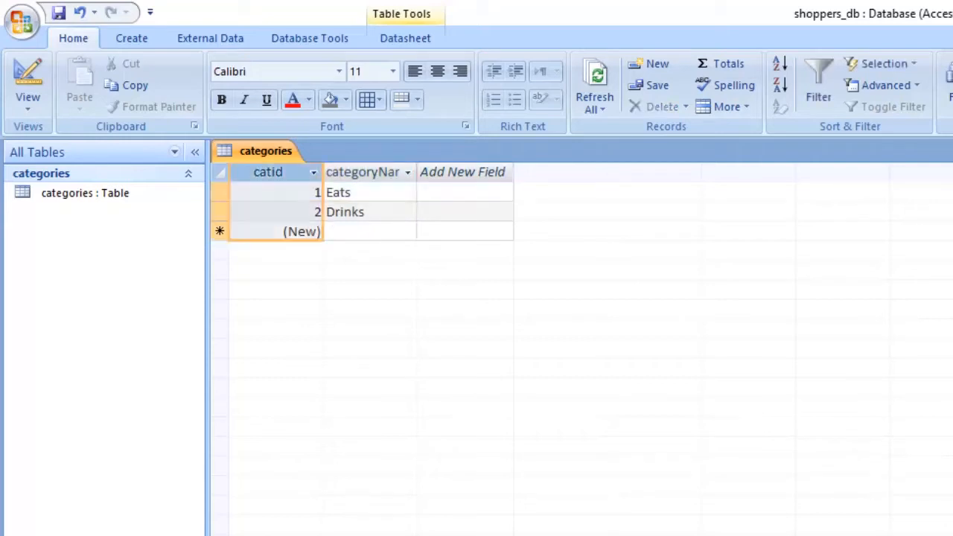
left_click(219, 193)
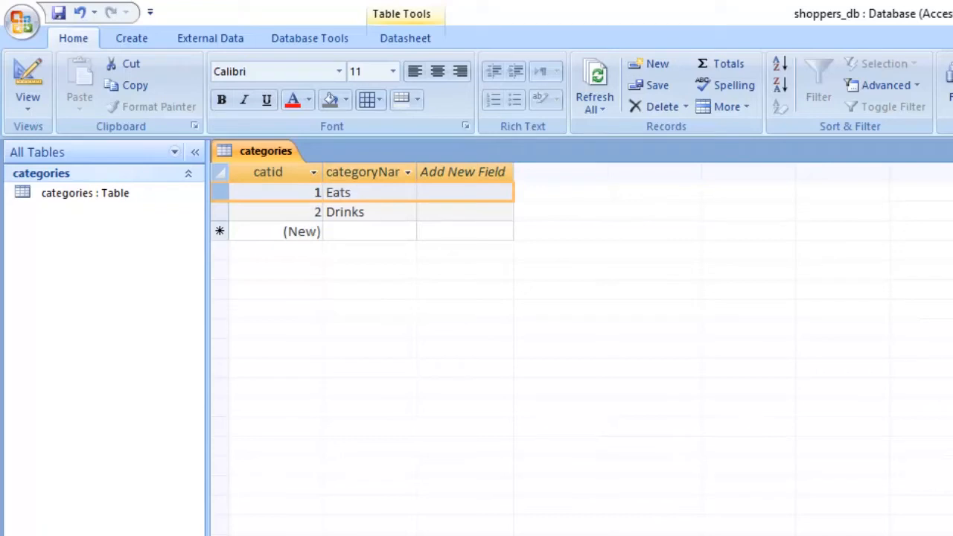
- Examine the categories table's Drinks record, catid column and individual ID values
left_click(220, 212)
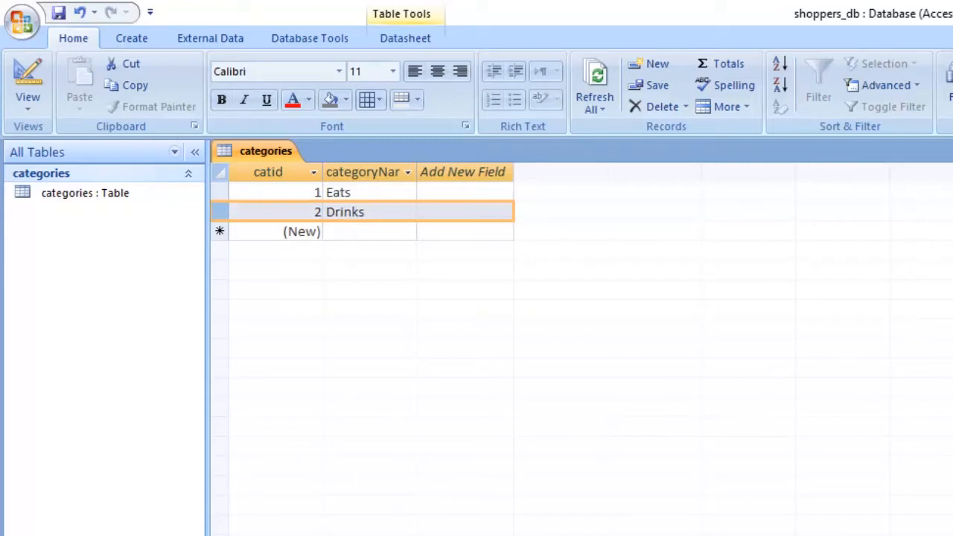
left_click(268, 172)
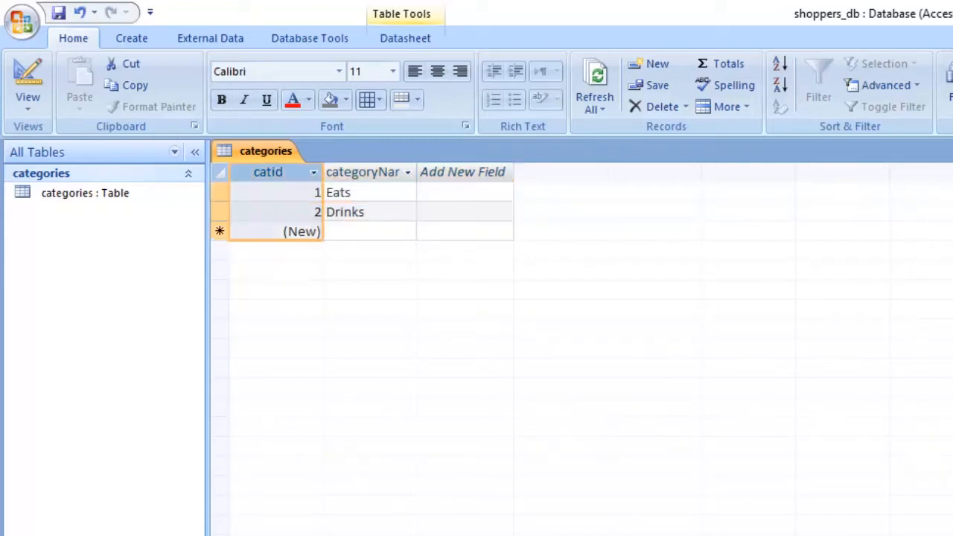
left_click(276, 192)
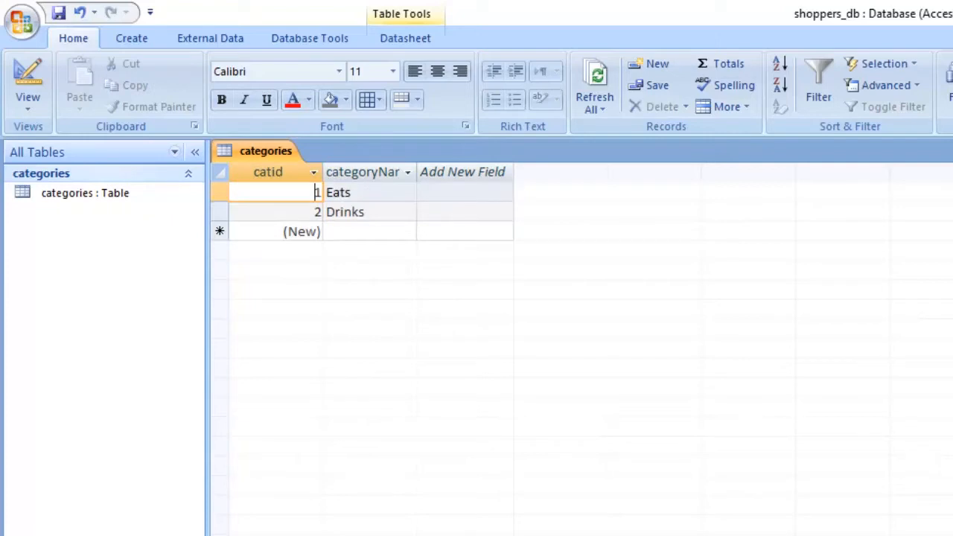
left_click(276, 212)
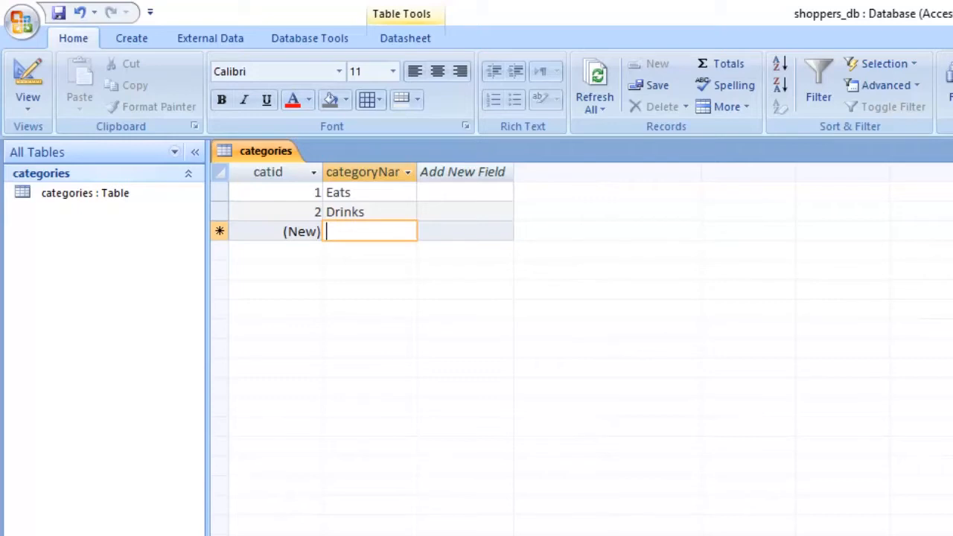
double_click(318, 212)
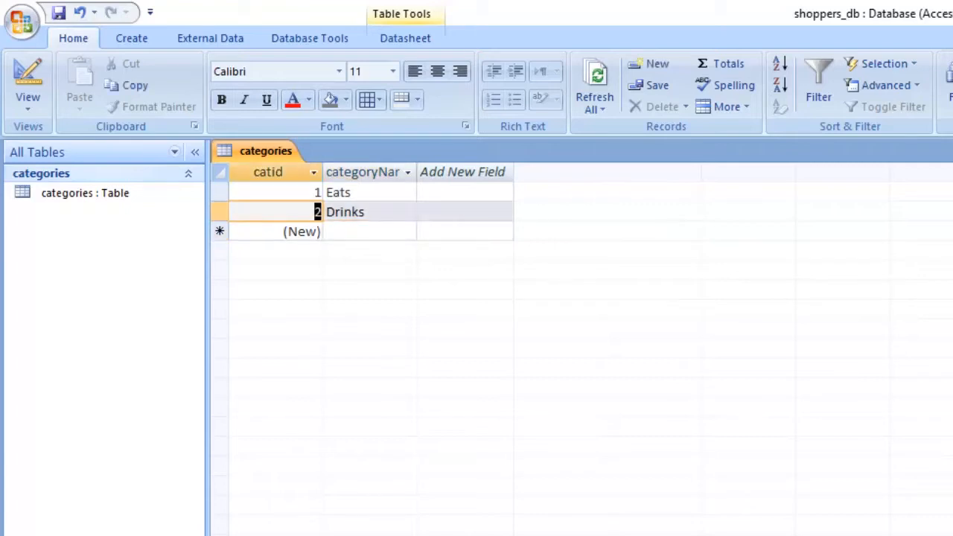
left_click(369, 231)
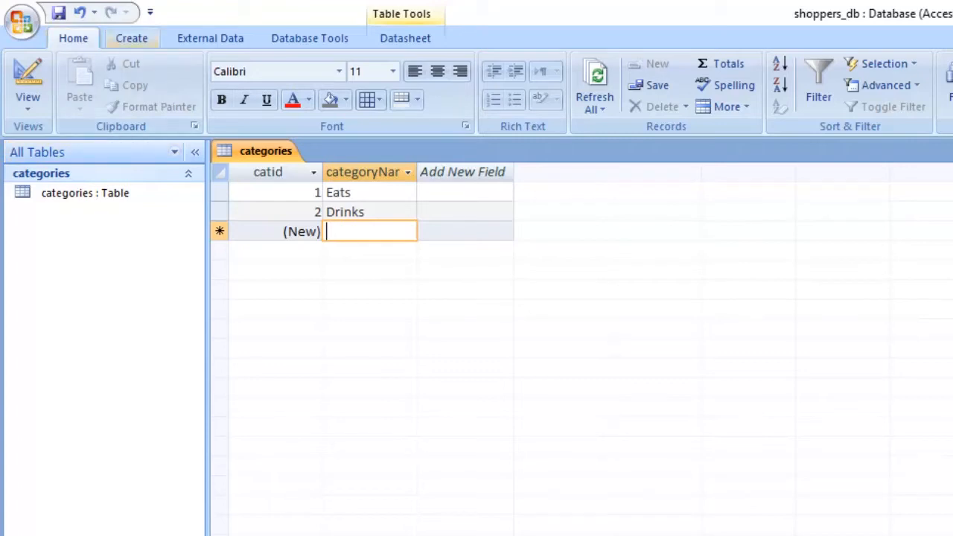
- Close the categories table, reopen it from the object list to check its records, and close it again
left_click(131, 38)
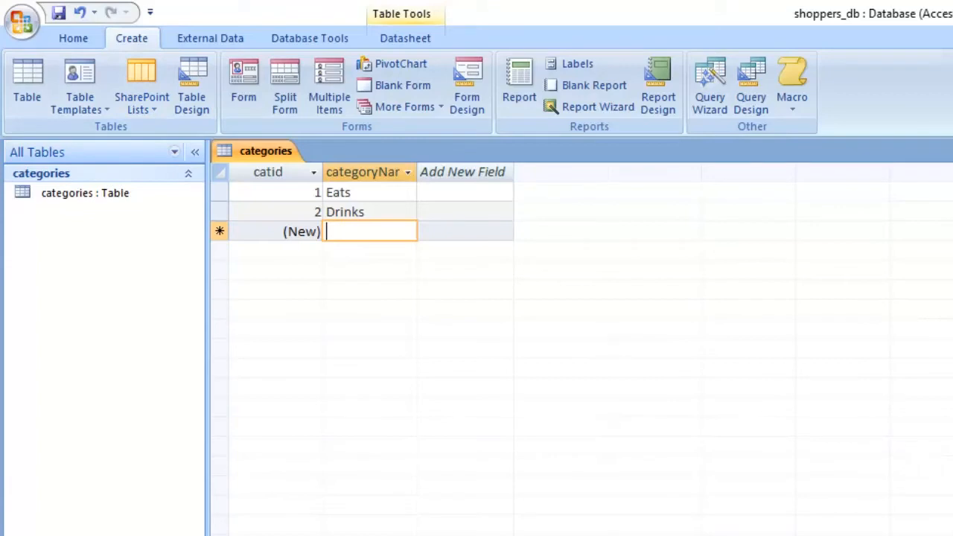
key("ctrl+w")
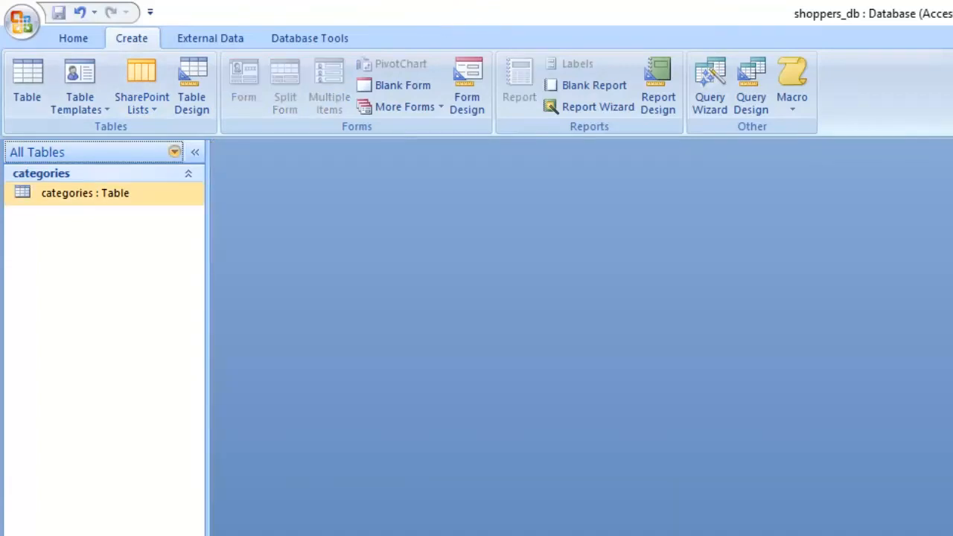
double_click(85, 195)
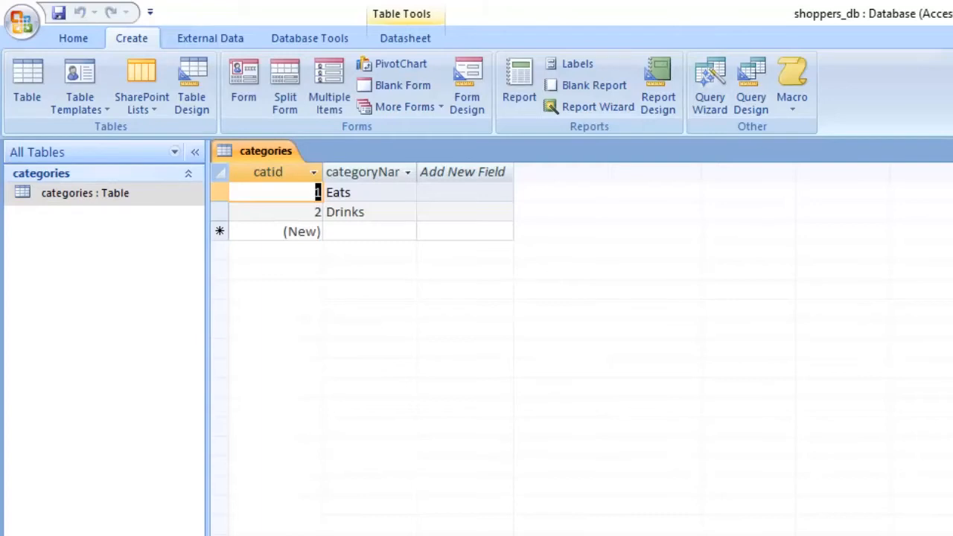
key("ctrl+w")
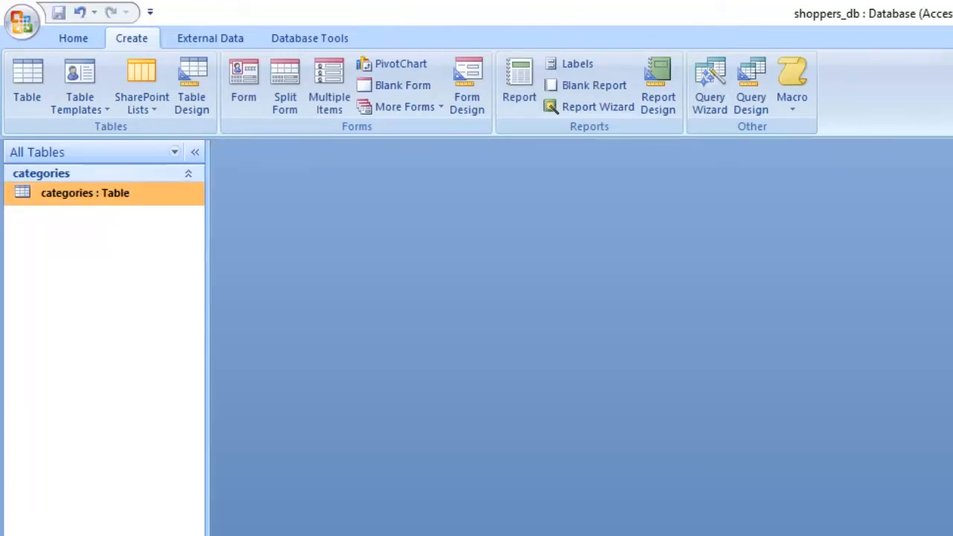
- Start a new table in Design view and add an itemcode field with the AutoNumber data type
left_click(192, 85)
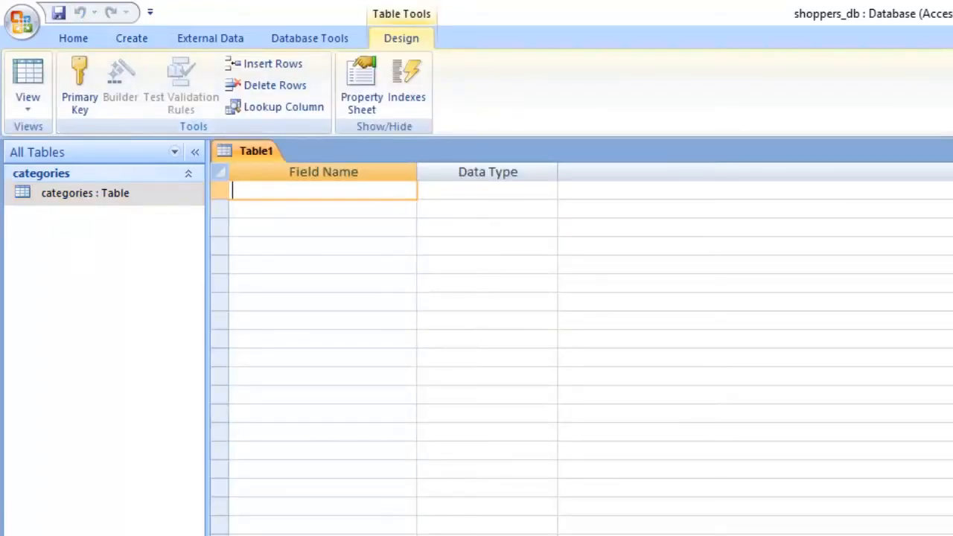
type("itemcode")
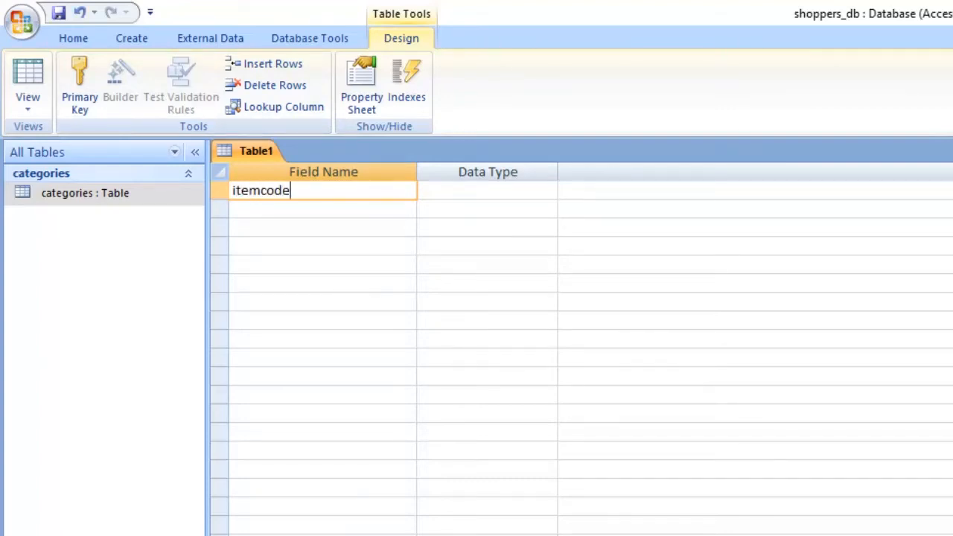
left_click(548, 191)
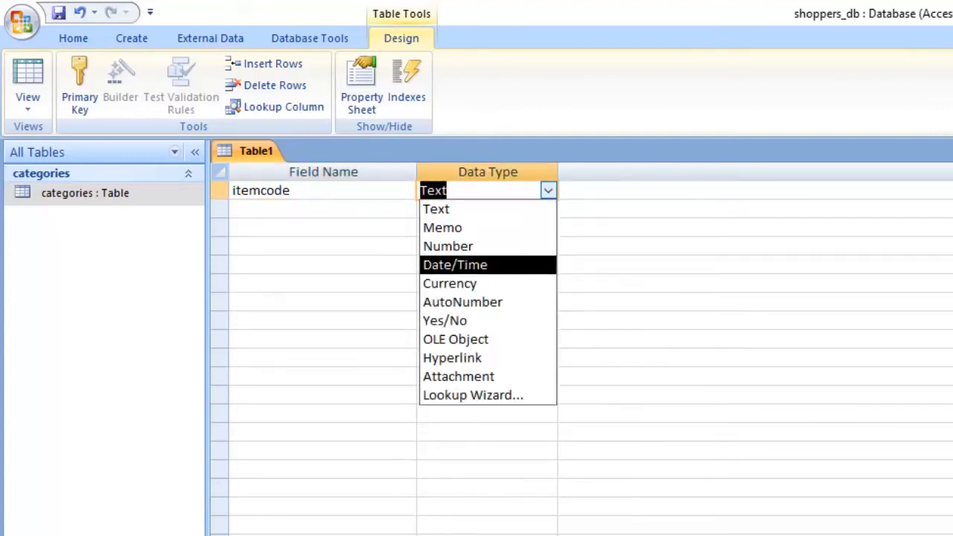
left_click(463, 302)
- Add an itemName field with the Text data type and set its field size to 30
left_click(323, 209)
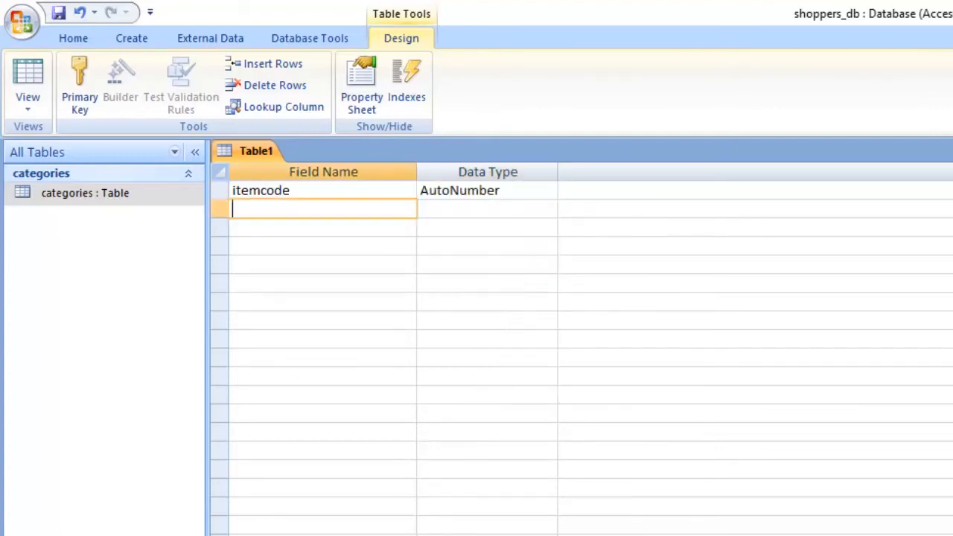
type("itemName")
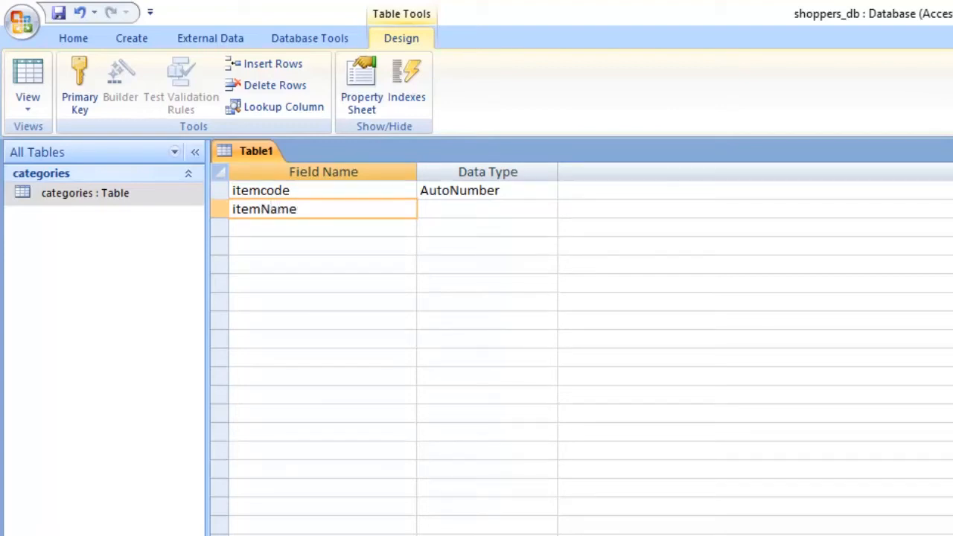
key("Tab")
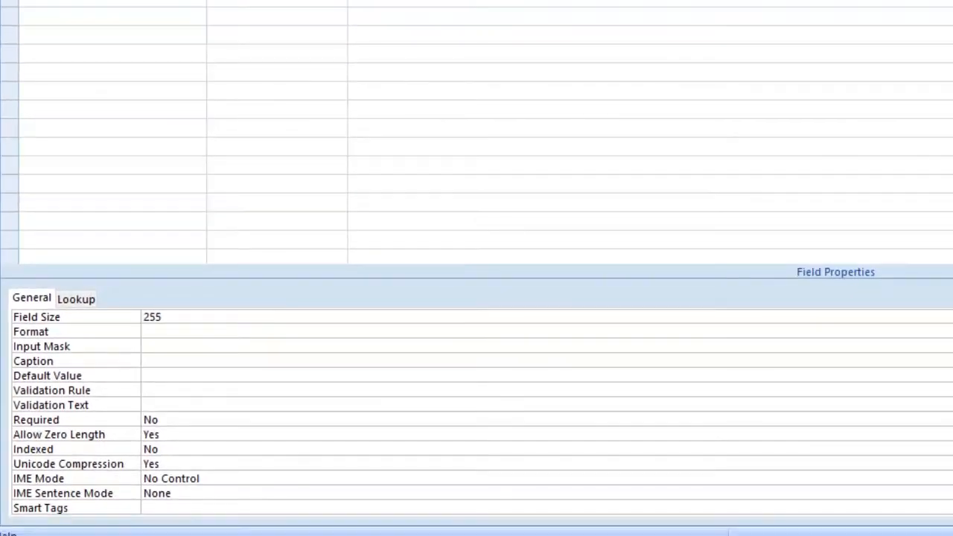
double_click(161, 316)
type("30")
- Add a QtyInStock field with the Number data type below itemName
left_click(259, 87)
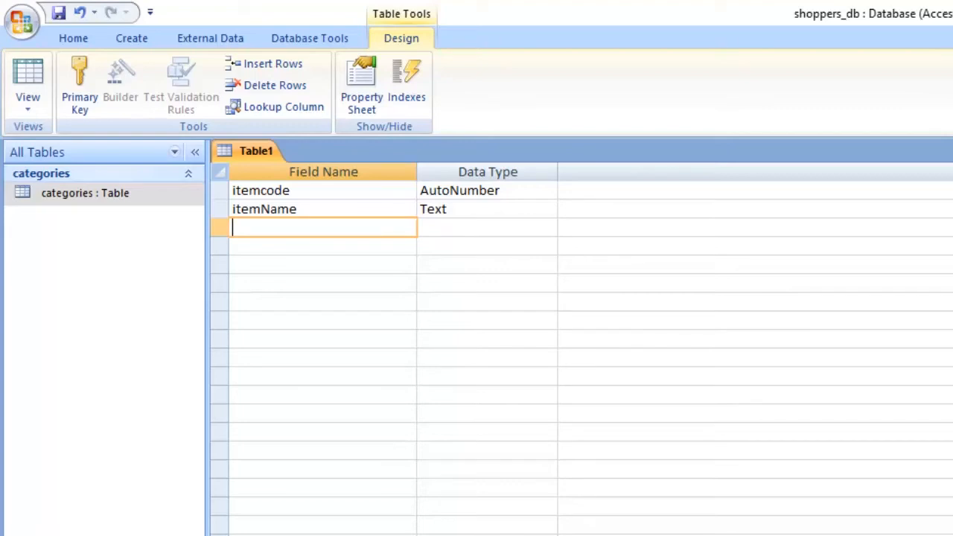
type("QtyInStock")
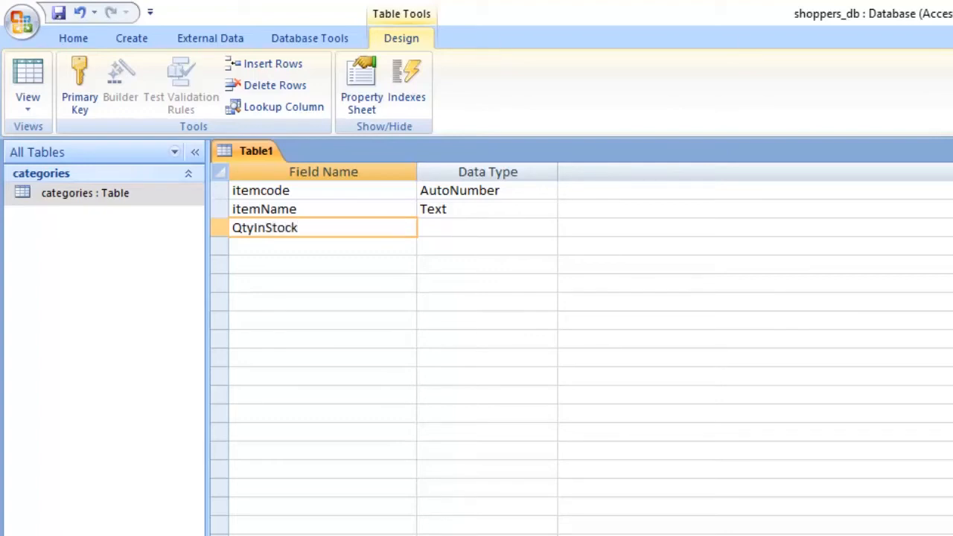
key("Tab")
key("alt+Down")
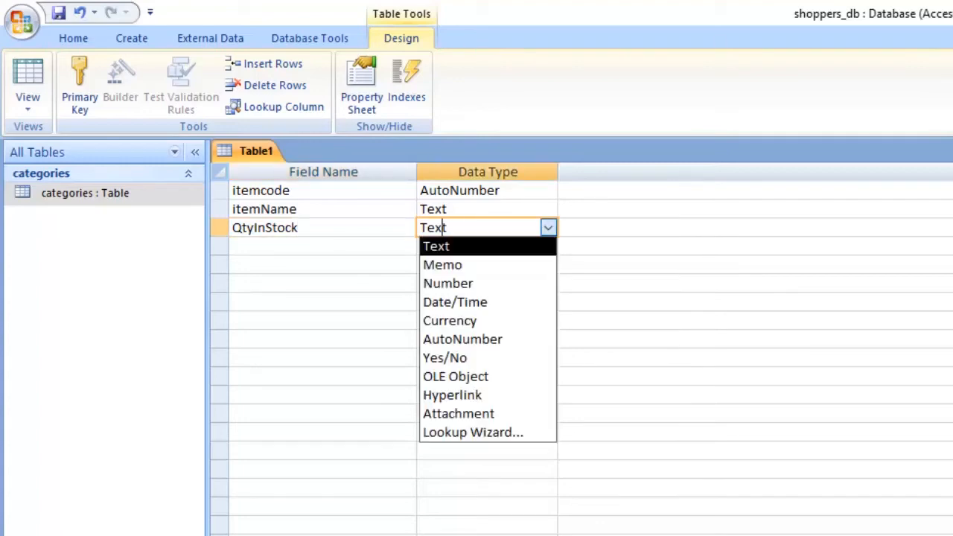
key("Down")
key("Down")
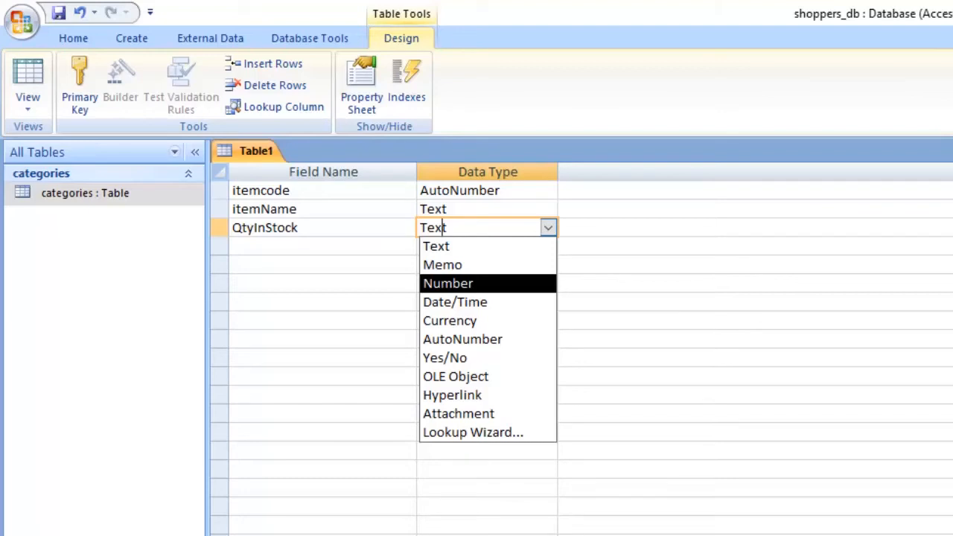
key("Return")
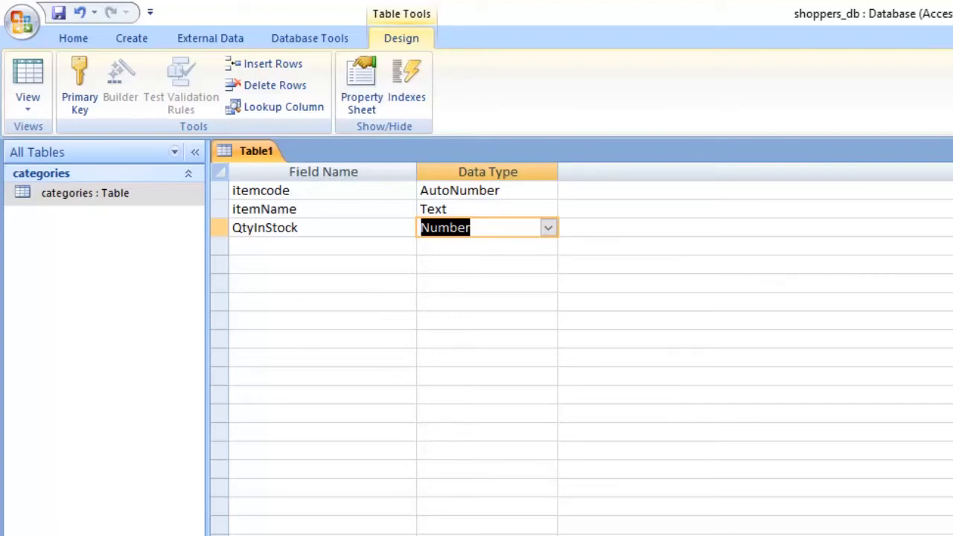
- Add a CP field with the Number data type below QtyInStock
left_click(323, 247)
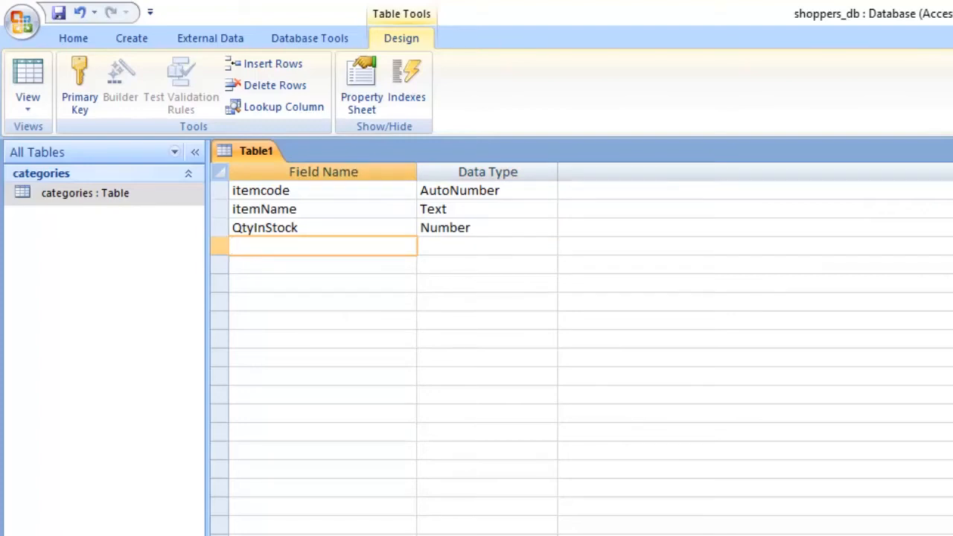
type("co")
key("BackSpace")
key("BackSpace")
type("S")
key("BackSpace")
type("SP")
key("shift+Home")
type("CP")
key("Tab")
key("alt+Down")
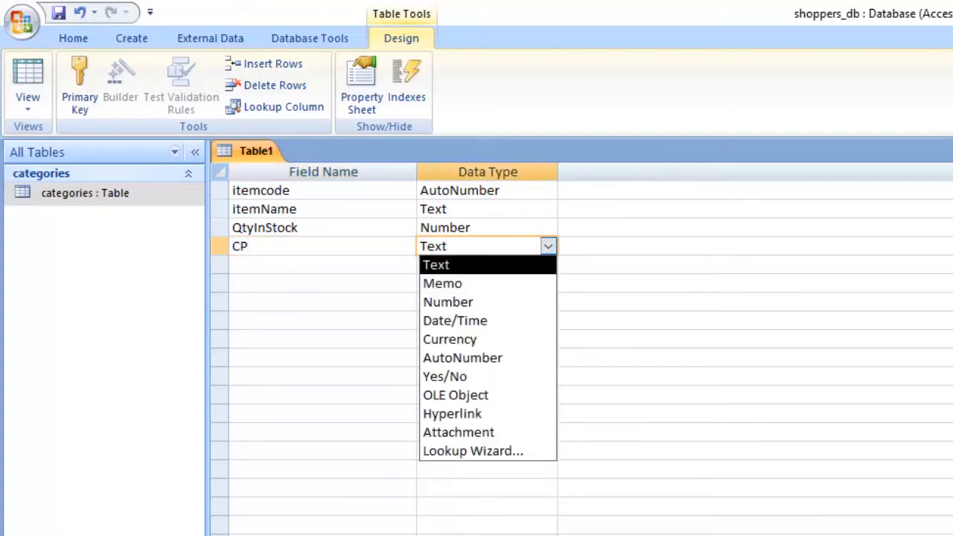
key("Down")
key("Down")
key("Return")
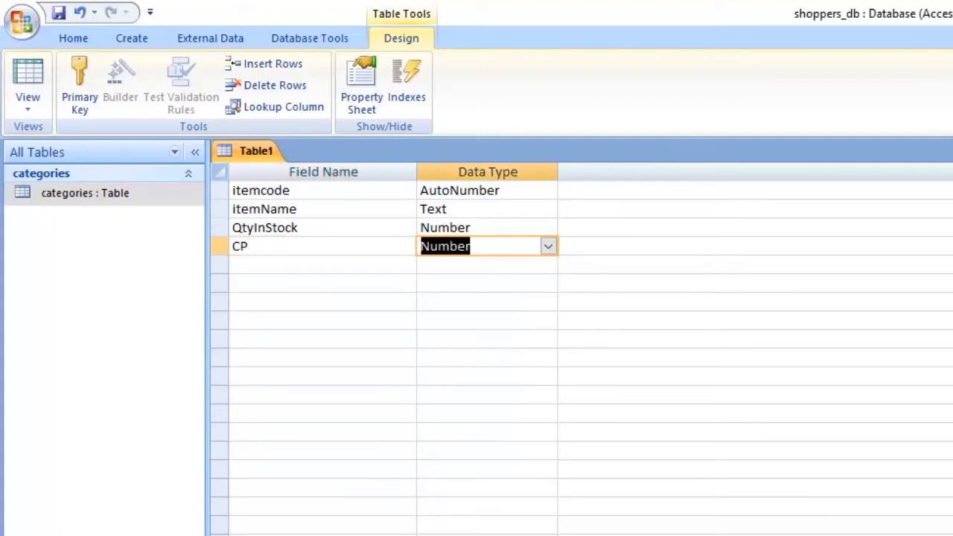
- Change the CP field's data type to Currency
key("alt+Down")
key("Up")
key("Down")
key("Down")
key("Down")
key("Down")
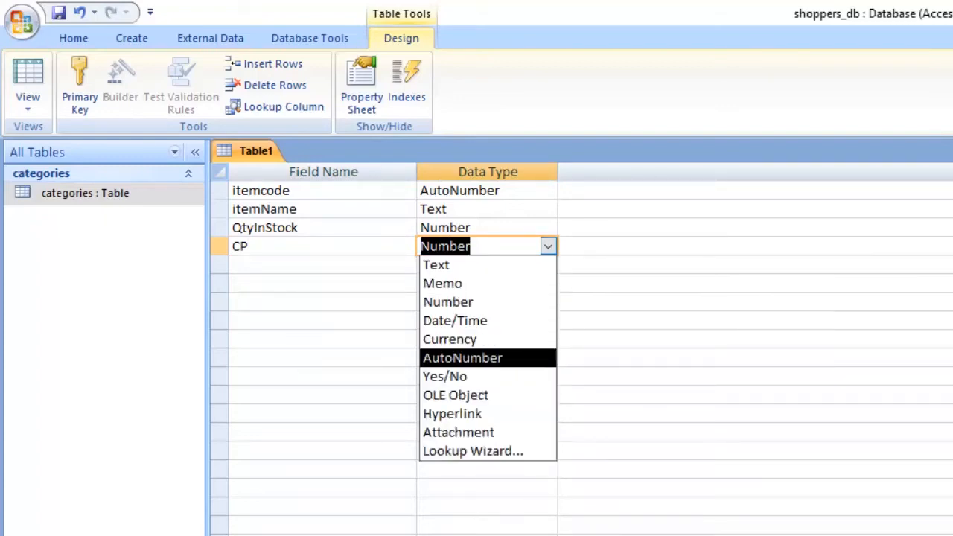
key("Up")
key("Return")
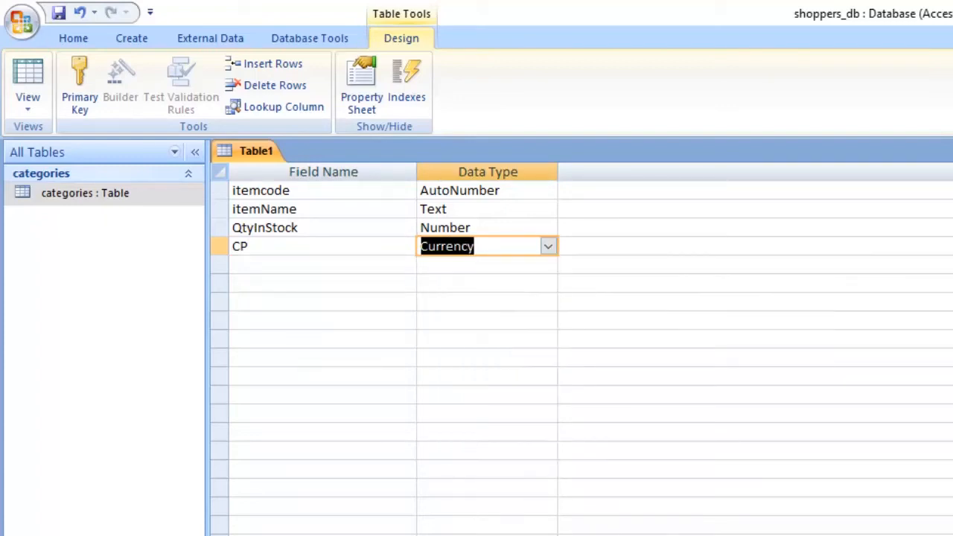
- Add an SP field with the Currency data type below CP
key("Tab")
key("Tab")
type("C")
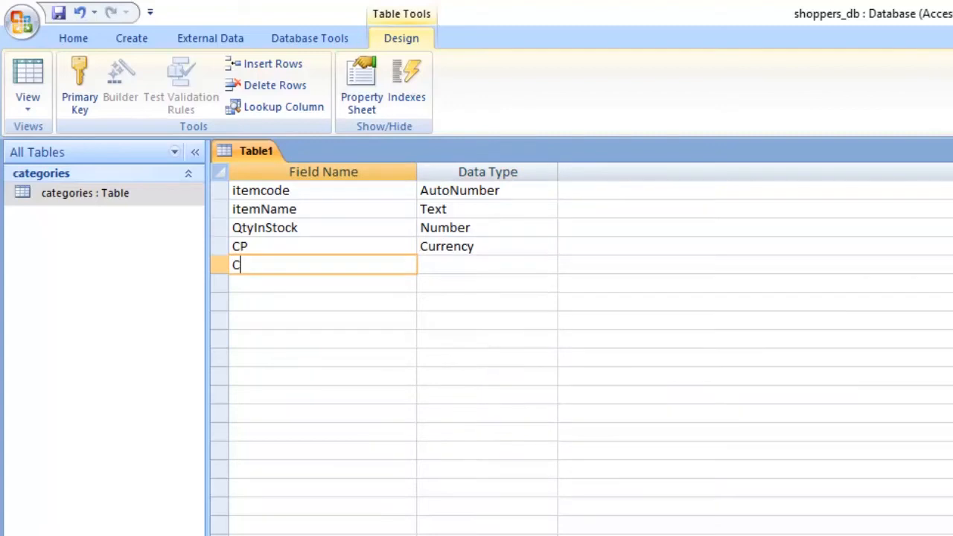
key("BackSpace")
type("SP")
key("Tab")
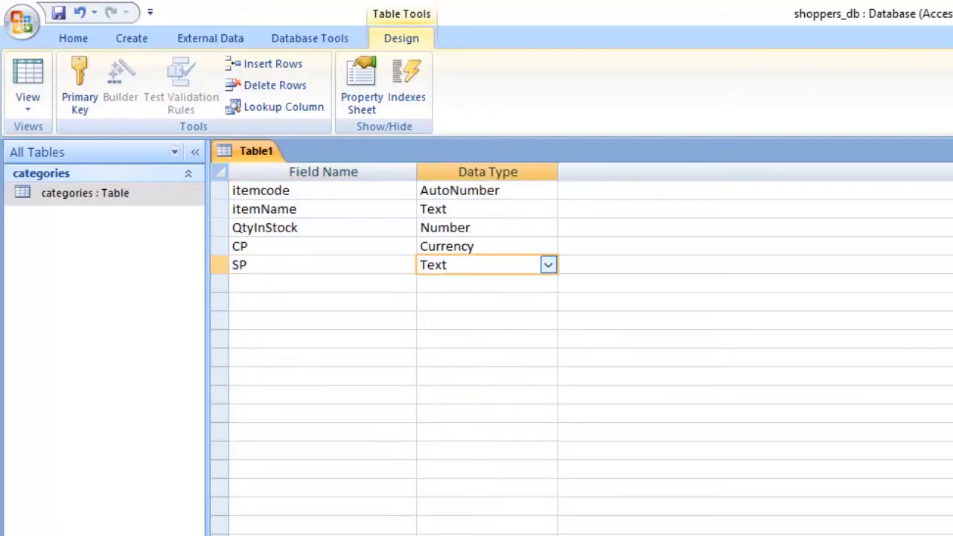
key("alt+Down")
key("Down")
key("Down")
key("Down")
key("Down")
key("Up")
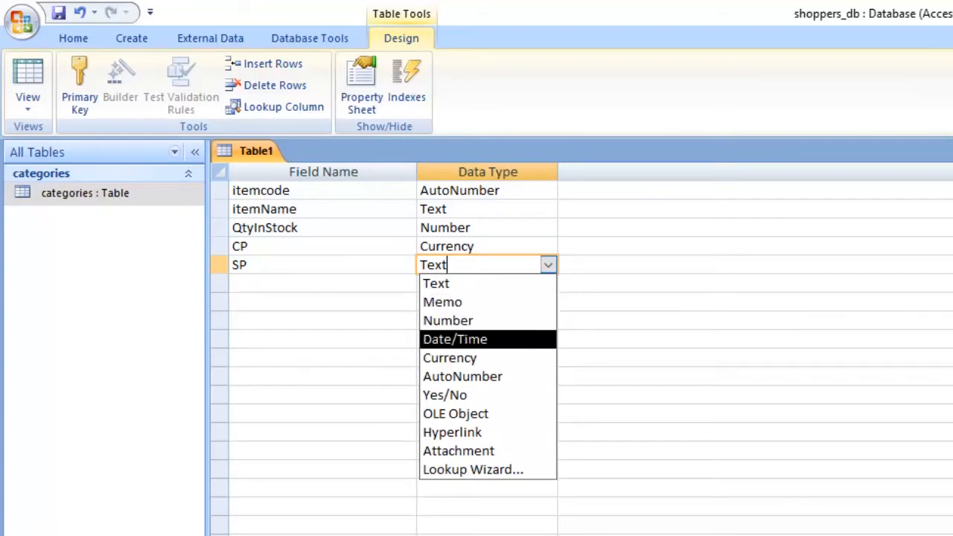
key("Down")
key("Down")
key("Up")
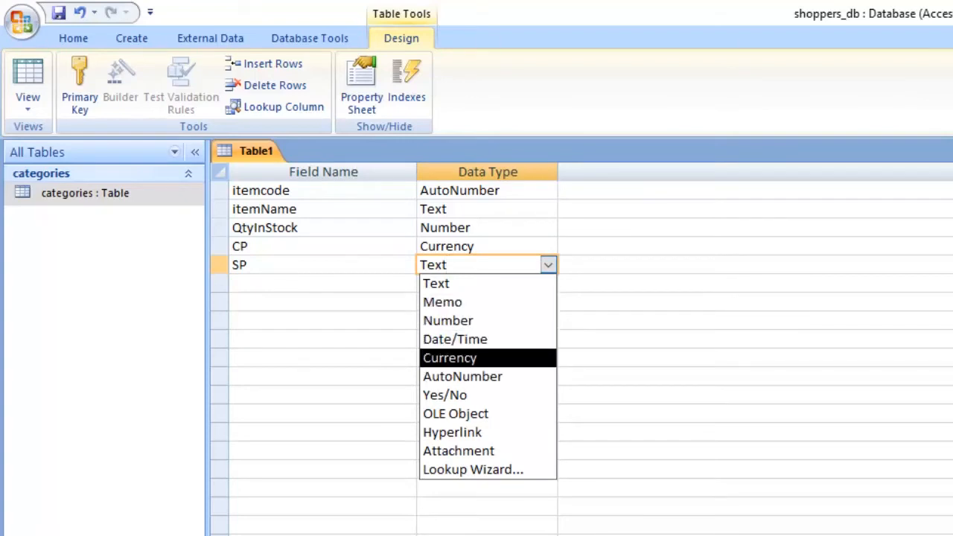
key("Down")
key("Up")
key("Return")
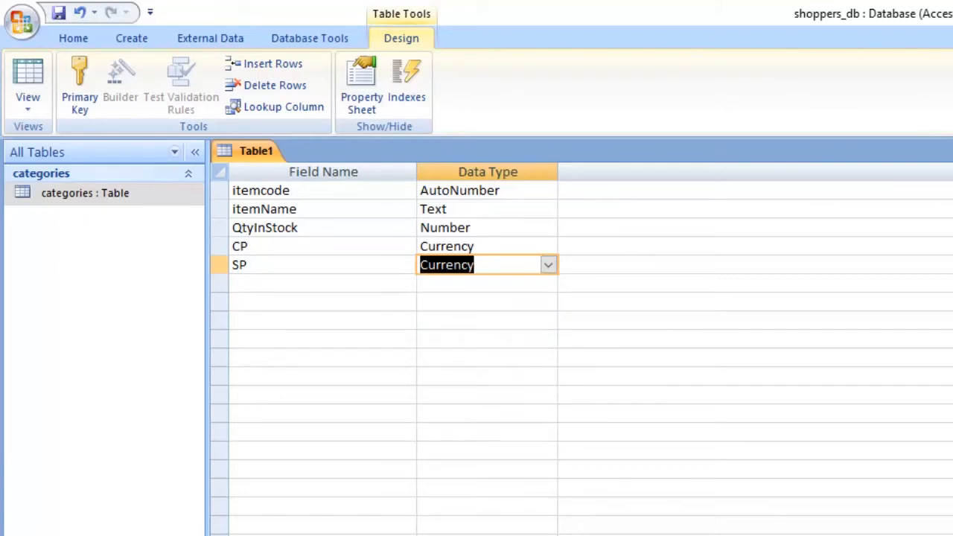
- Examine the display format options available for the CP currency field
left_click(323, 283)
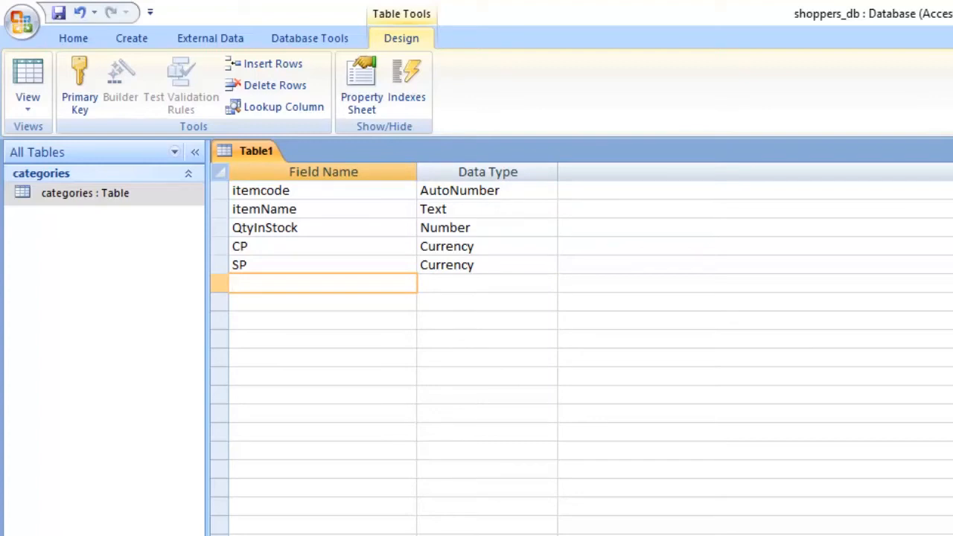
left_click(482, 265)
left_click(483, 246)
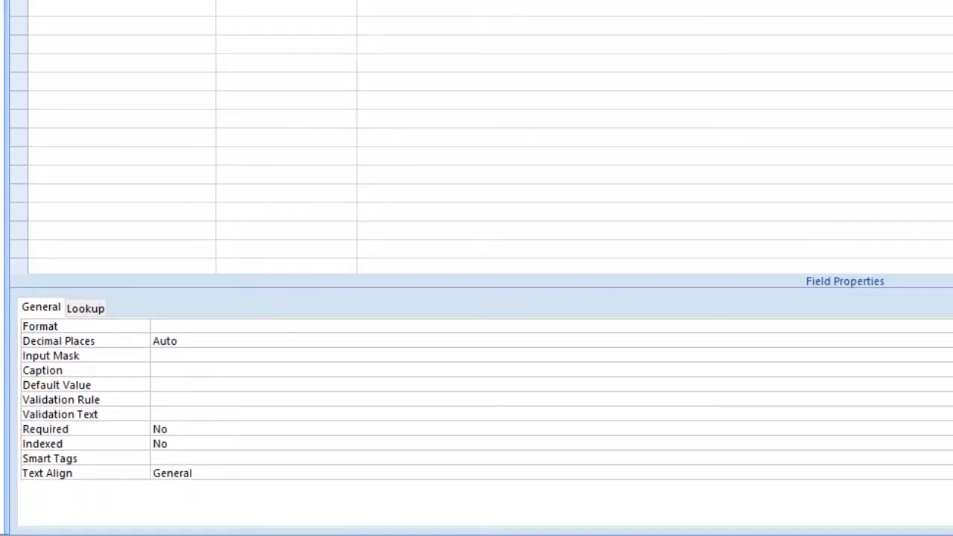
key("alt+Down")
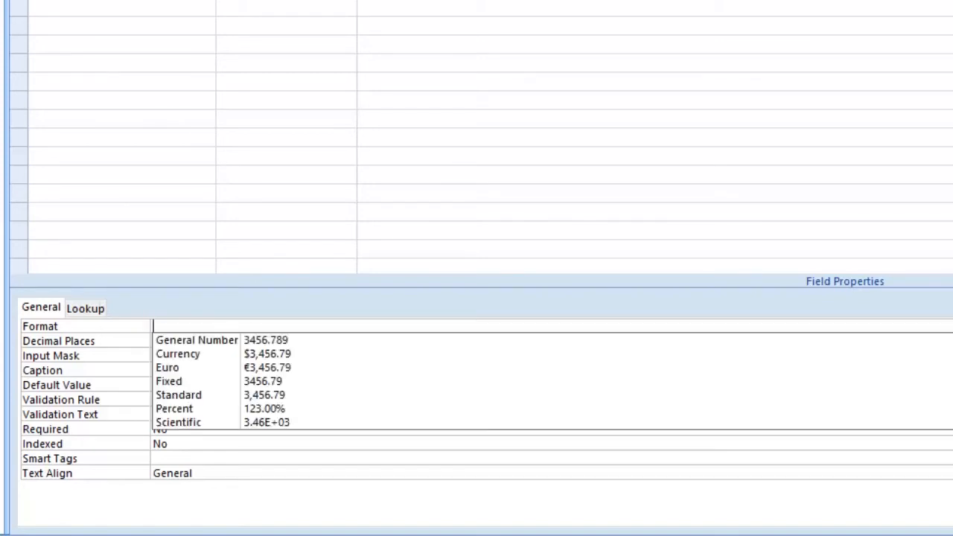
key("Down")
key("Down")
key("Down")
key("Down")
key("Down")
key("Down")
key("Down")
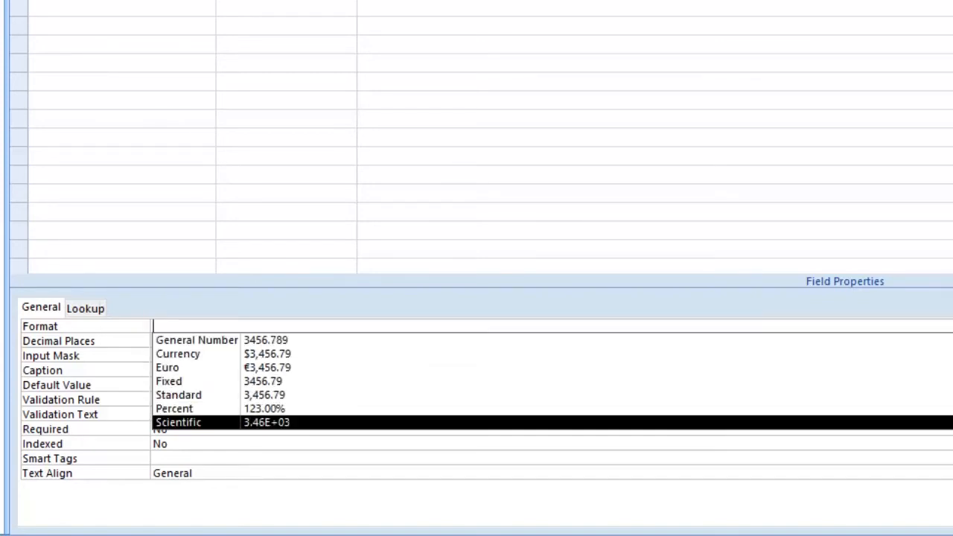
key("Up")
key("Up")
key("Up")
key("Up")
key("Up")
key("Down")
key("Up")
key("Up")
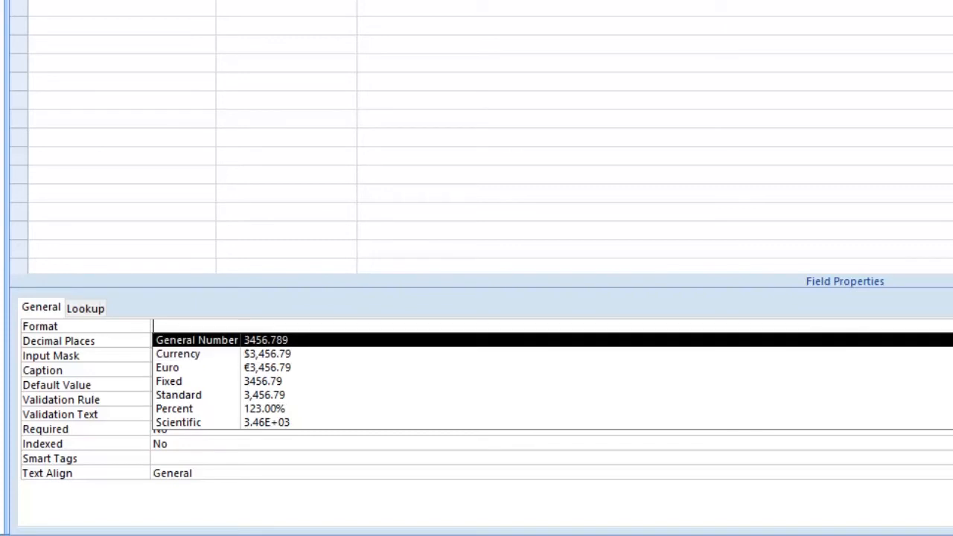
key("Return")
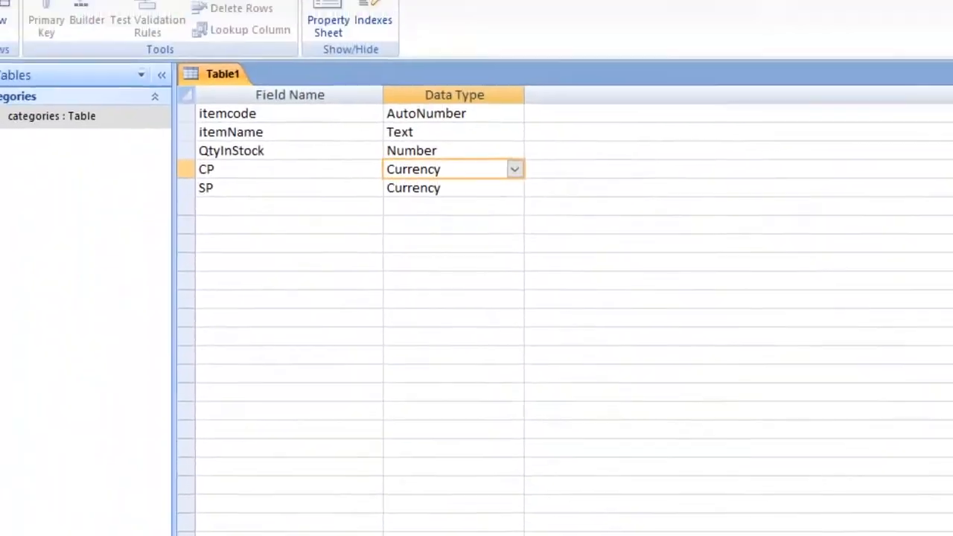
- Examine the display format options available for the SP currency field
left_click(445, 188)
left_click(268, 480)
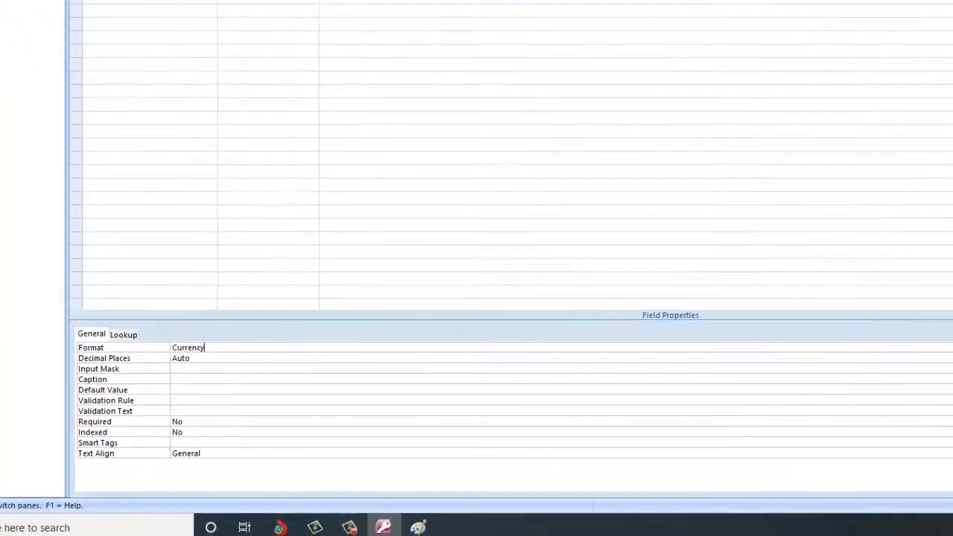
left_click(823, 407)
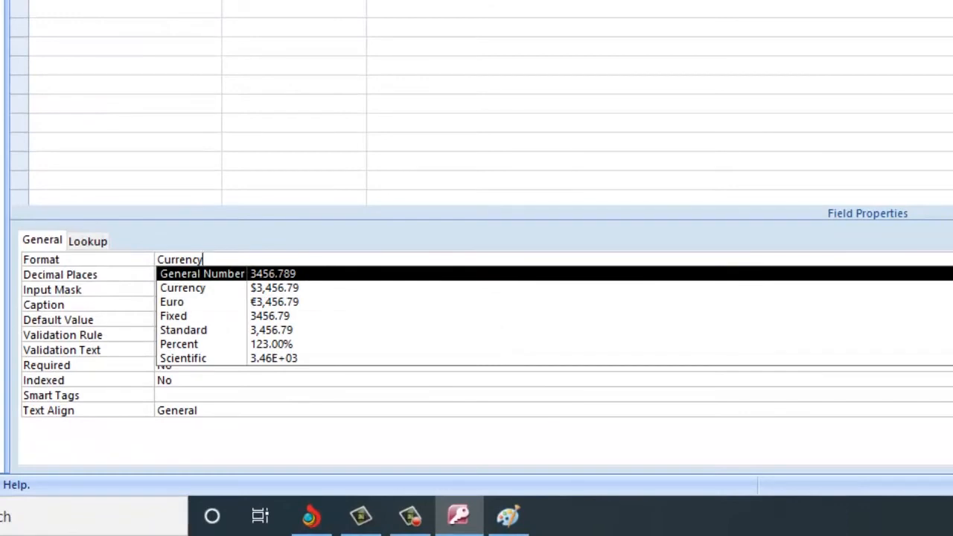
key("Return")
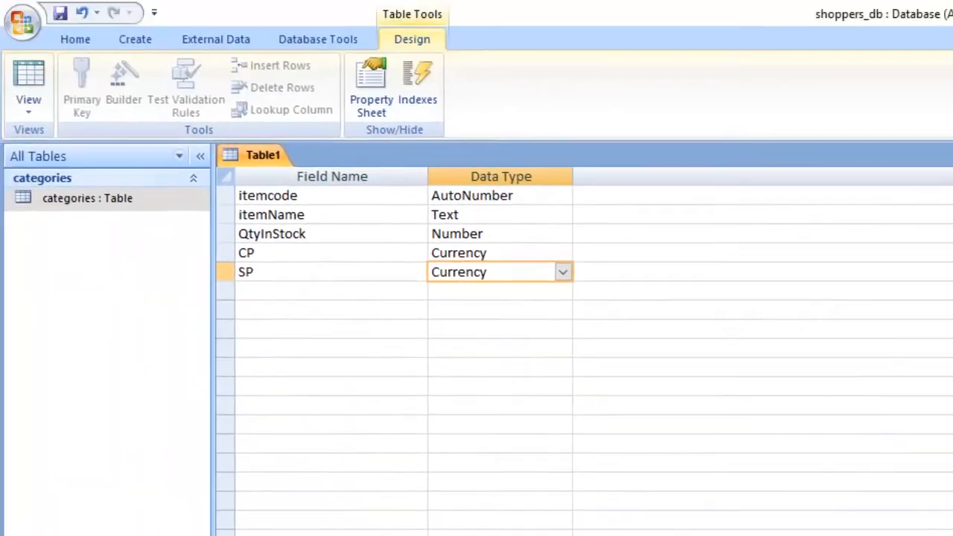
left_click(463, 367)
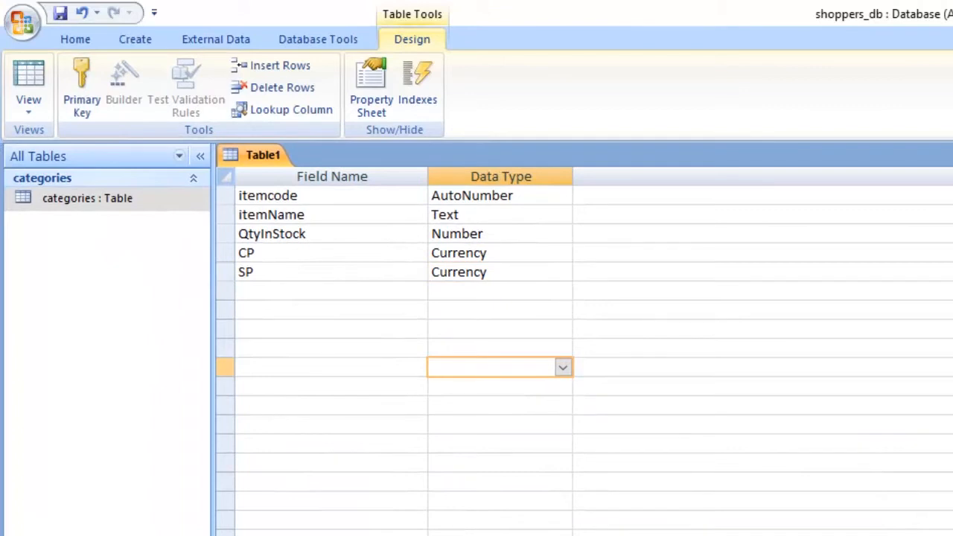
left_click(453, 253)
left_click(457, 291)
left_click(466, 273)
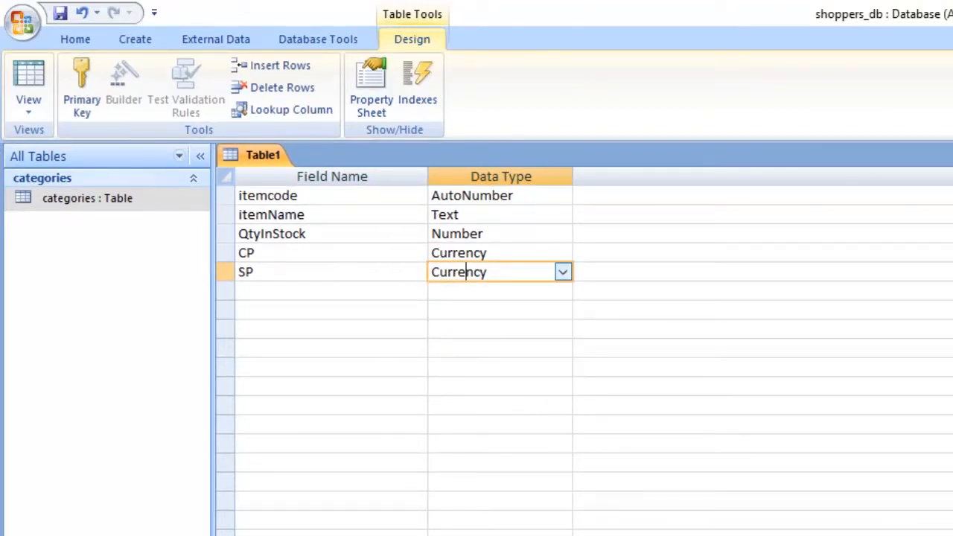
left_click(257, 273)
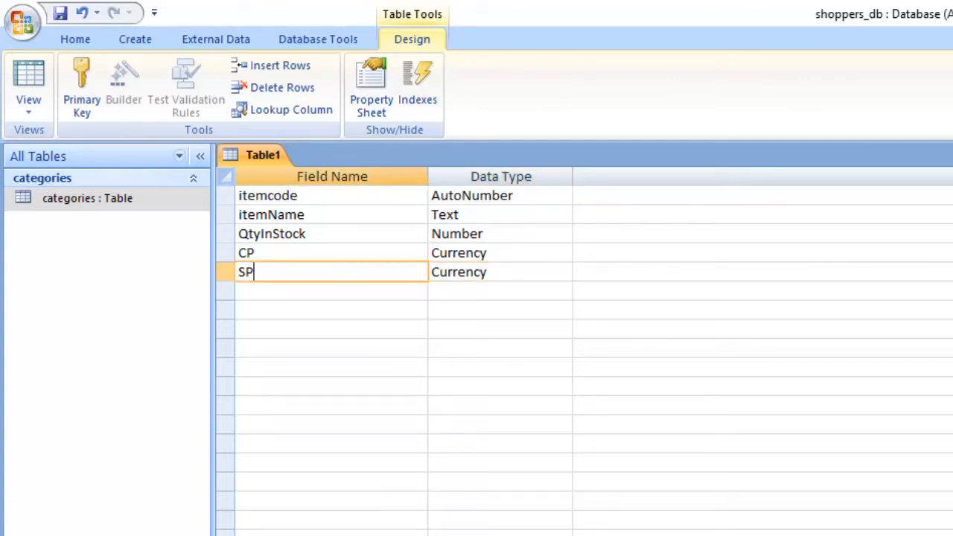
- Set the itemcode field as the table's primary key
left_click(242, 195)
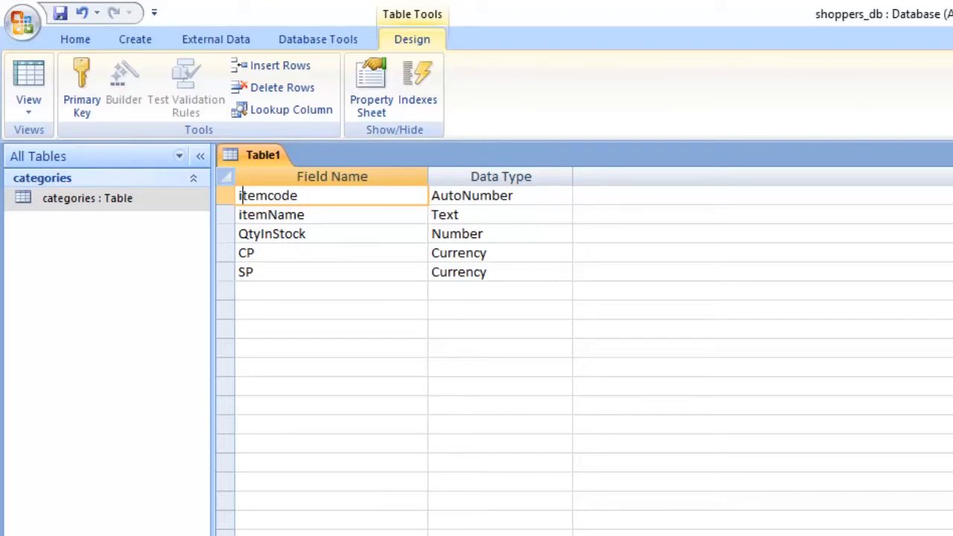
left_click(268, 196)
left_click(299, 195)
left_click(82, 88)
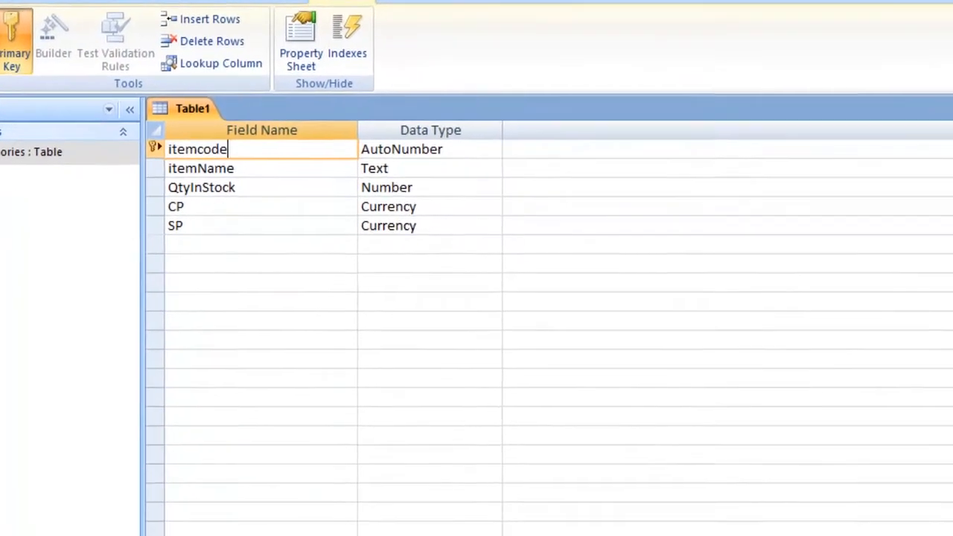
- Save the new table under the name Items
key("ctrl+s")
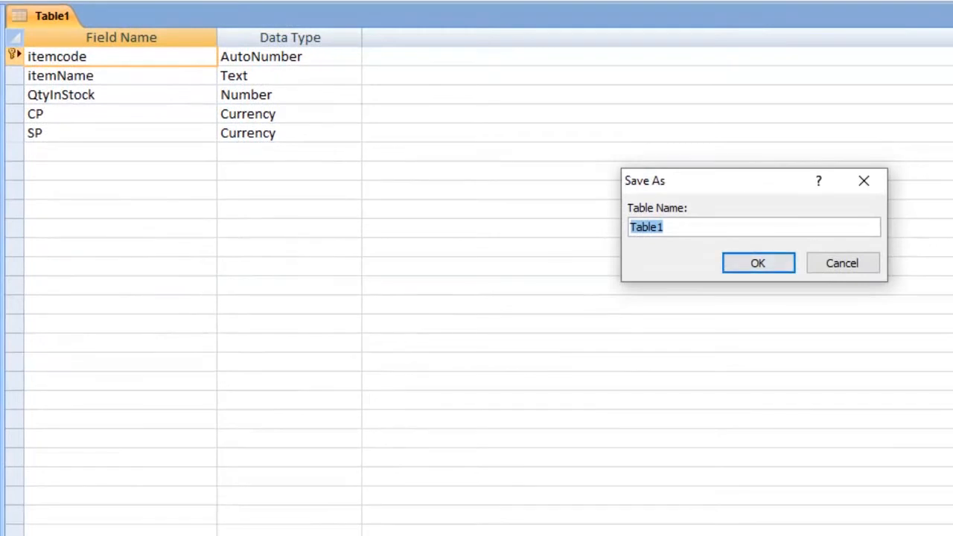
type("ITEMS")
key("BackSpace")
key("BackSpace")
key("BackSpace")
key("BackSpace")
type("tems")
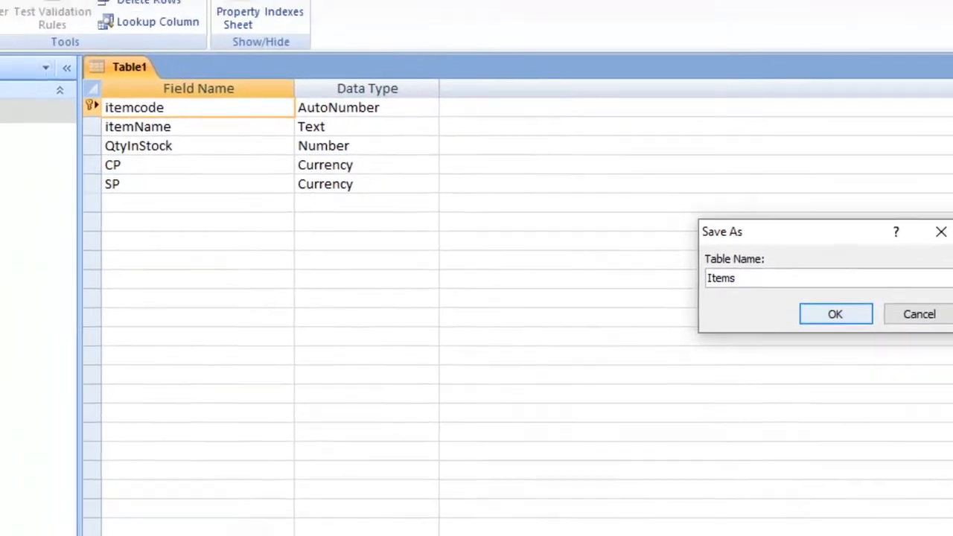
key("Return")
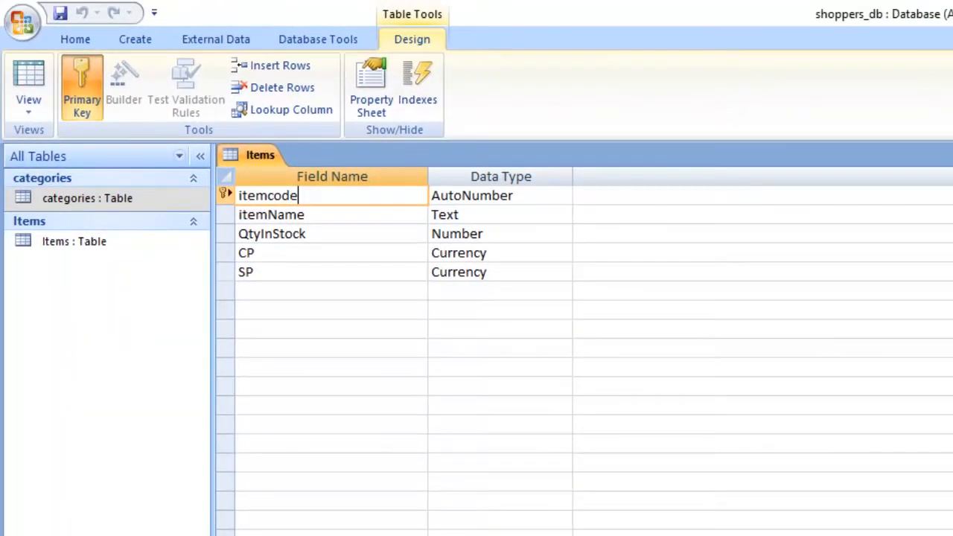
- Open the Items table and the categories table as datasheets
left_click(75, 241)
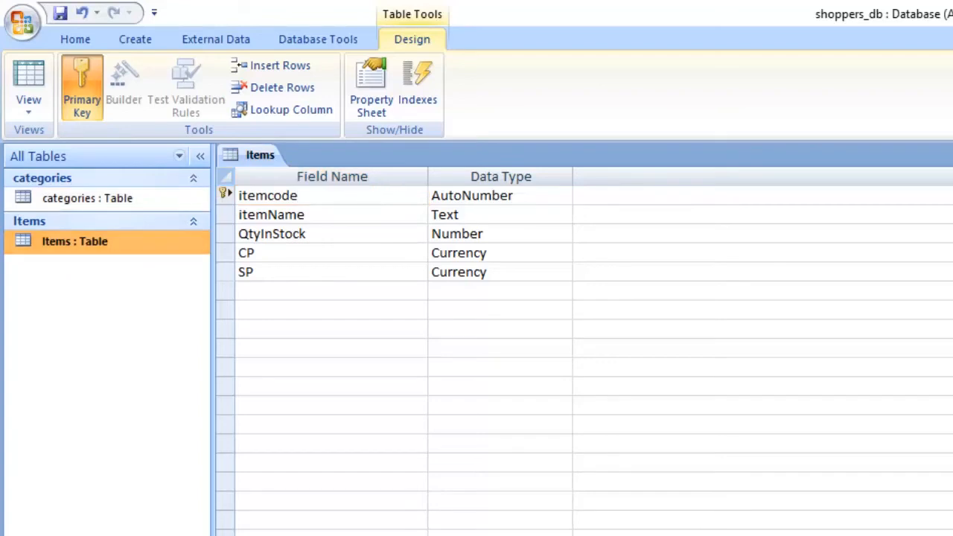
double_click(75, 241)
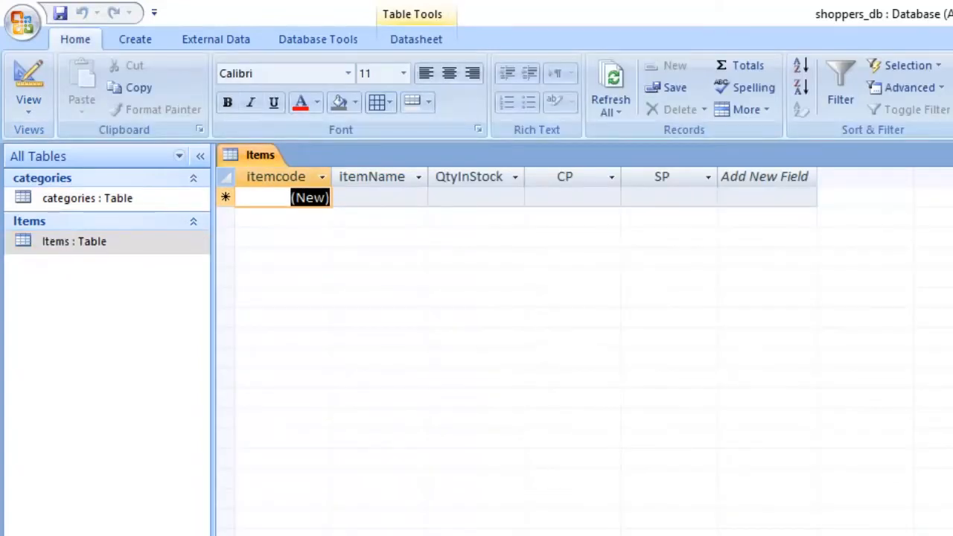
double_click(87, 198)
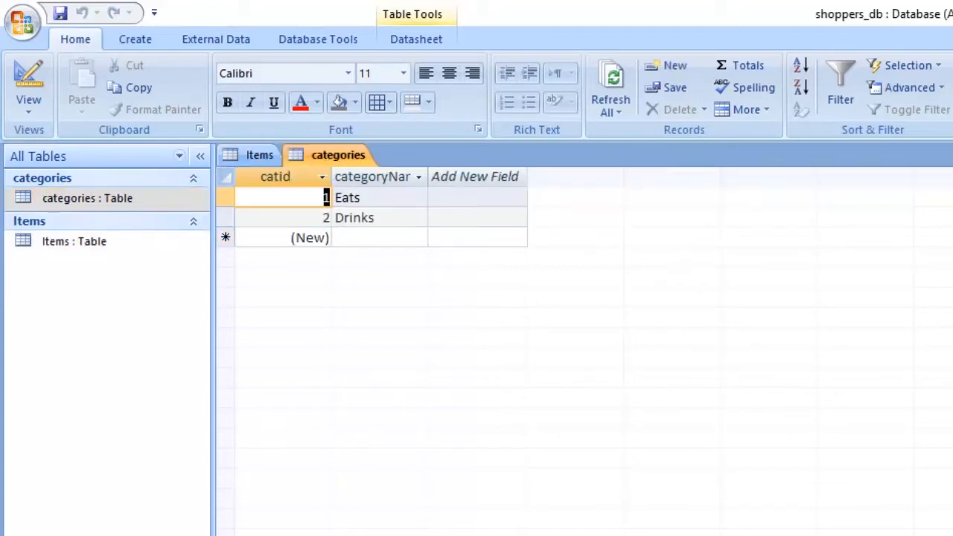
- Compare the fields of the Items and categories datasheets to see how the two tables could be related
left_click(259, 155)
left_click(338, 155)
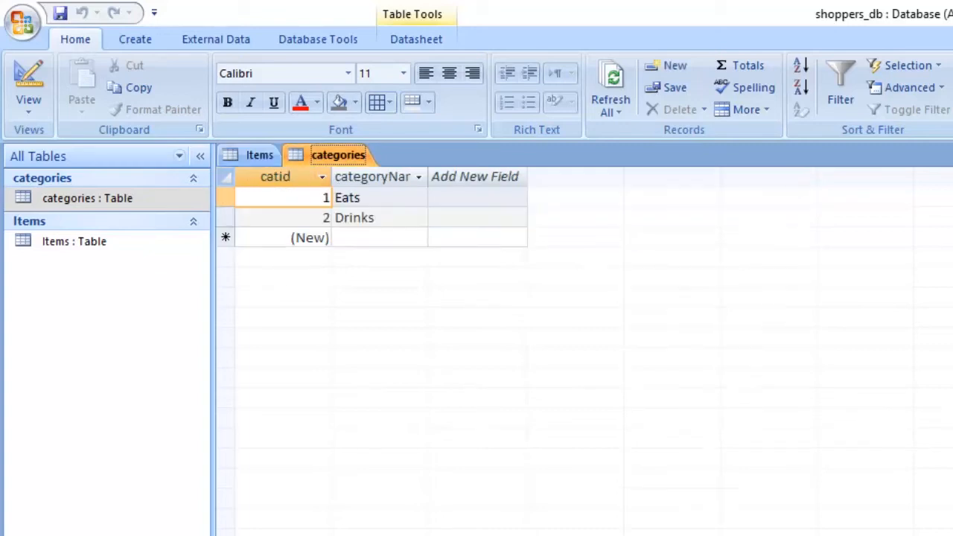
left_click(259, 155)
left_click(338, 154)
left_click(259, 155)
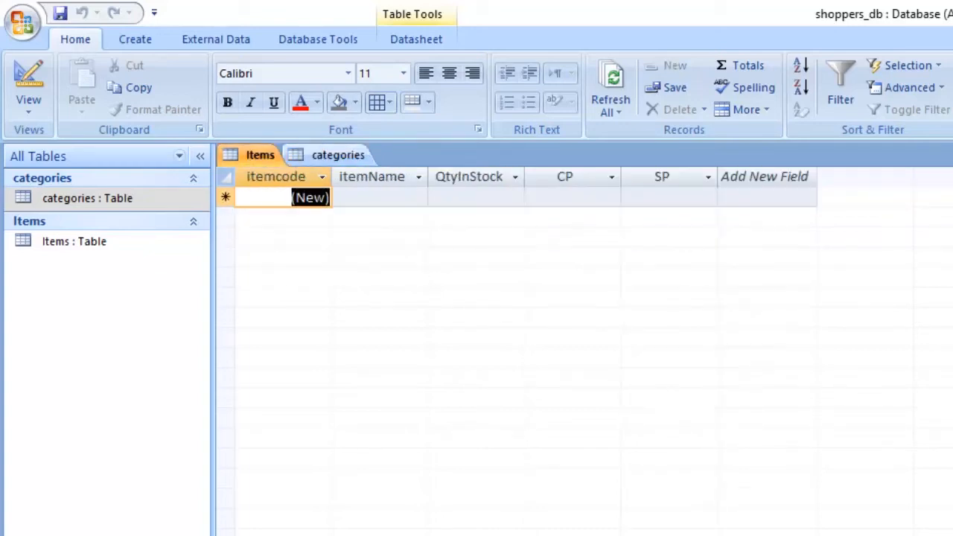
left_click(337, 154)
left_click(259, 155)
left_click(338, 155)
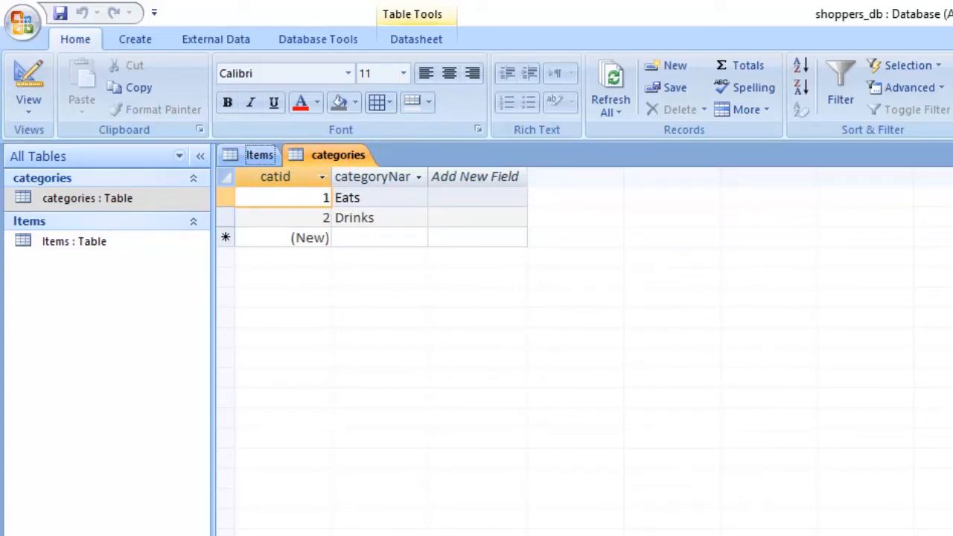
left_click(338, 155)
left_click(259, 155)
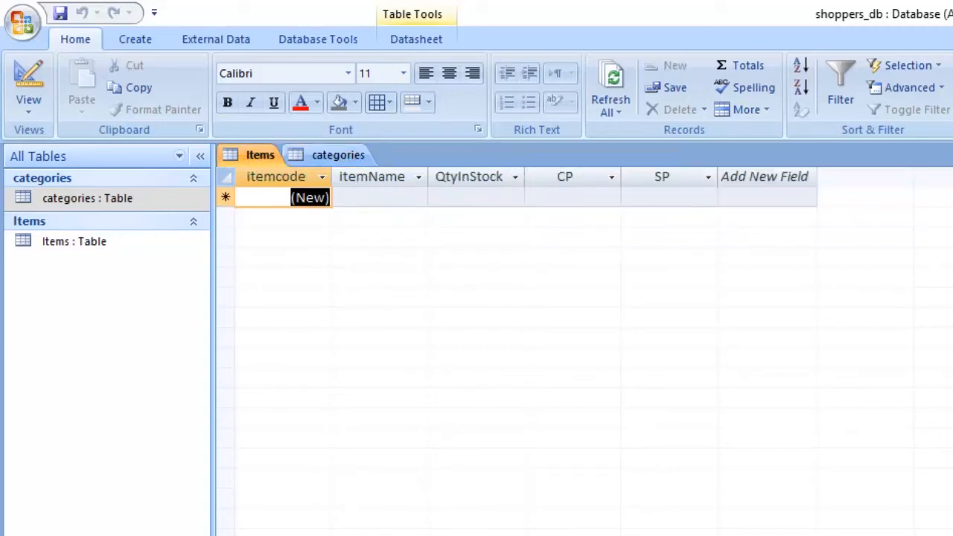
left_click(338, 155)
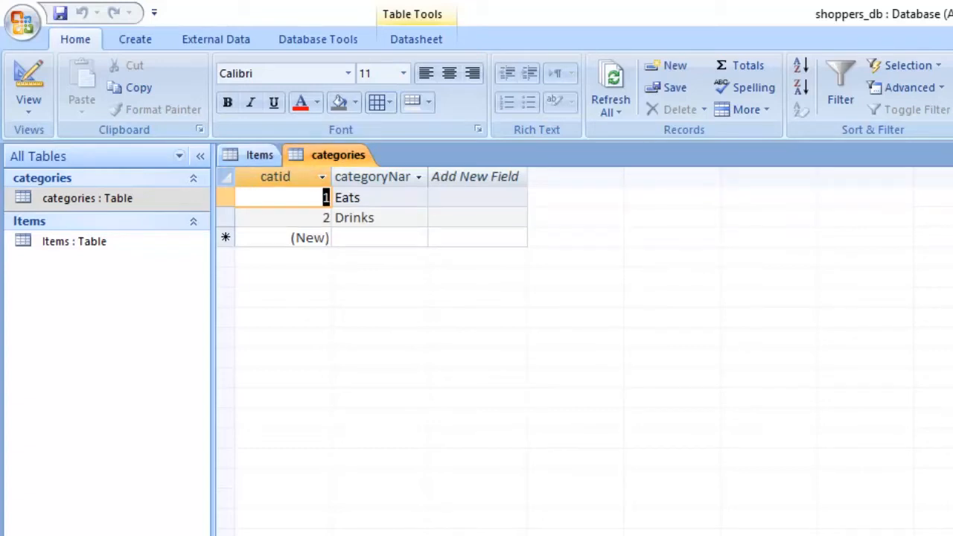
left_click(260, 155)
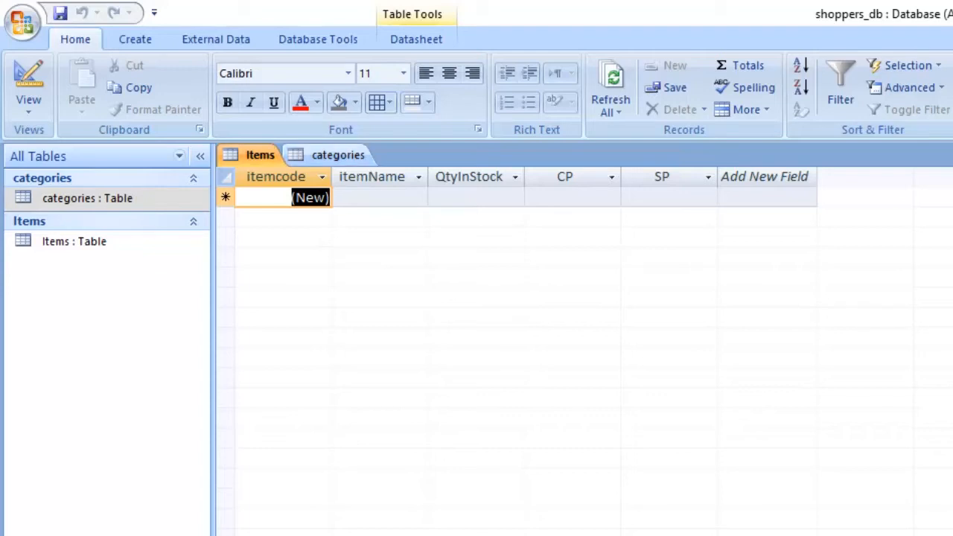
left_click(337, 155)
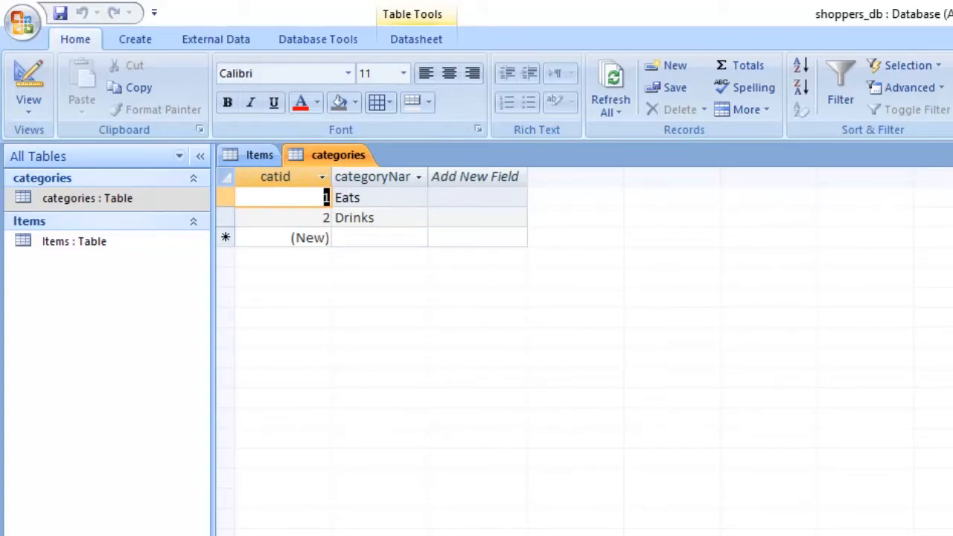
left_click(260, 155)
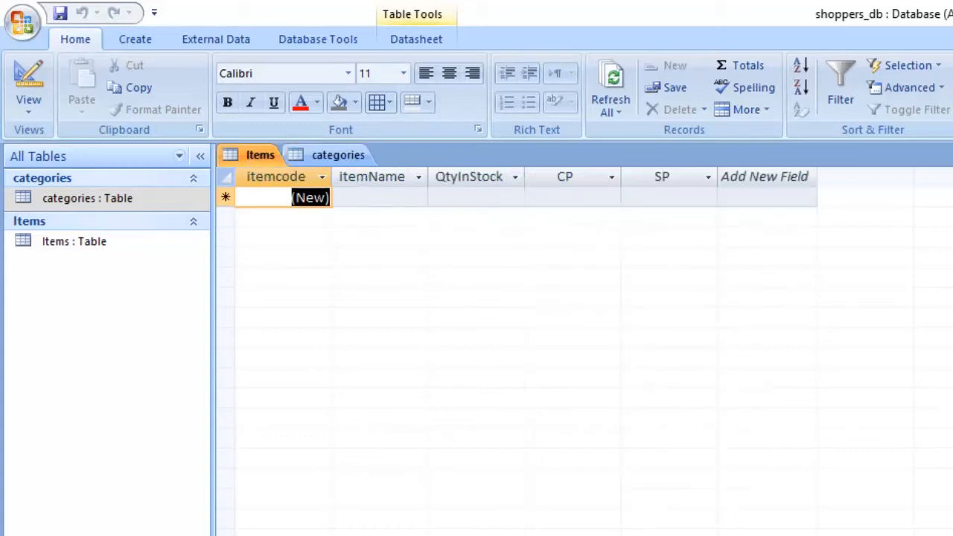
left_click(338, 155)
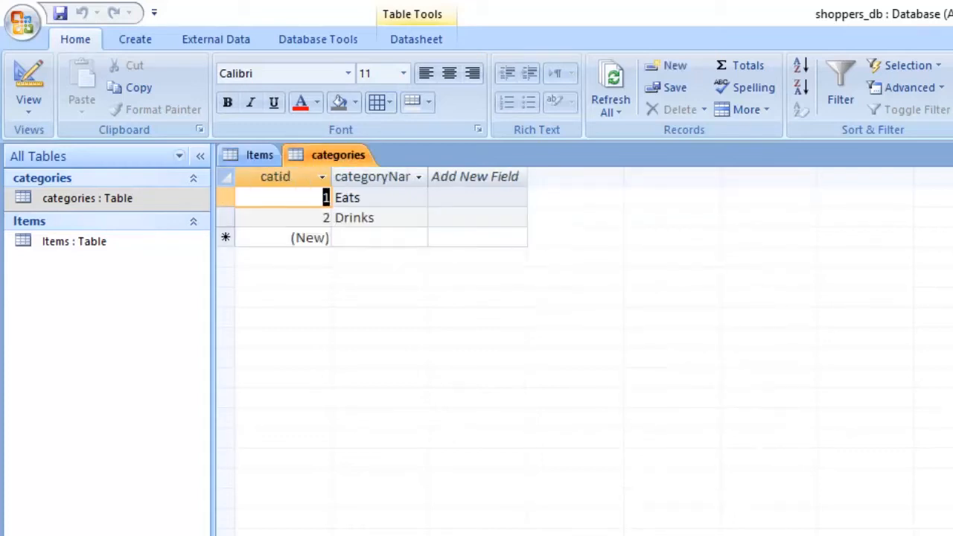
left_click(259, 155)
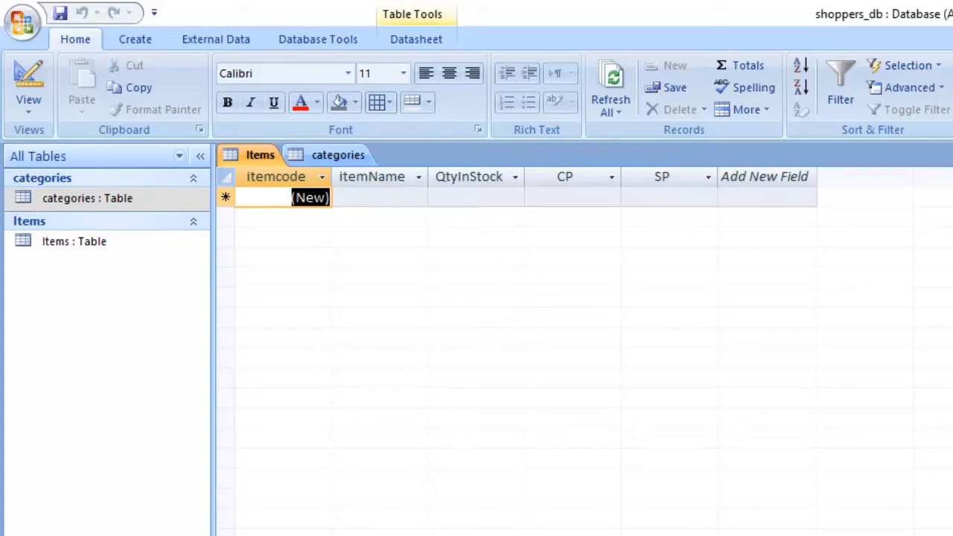
left_click(338, 155)
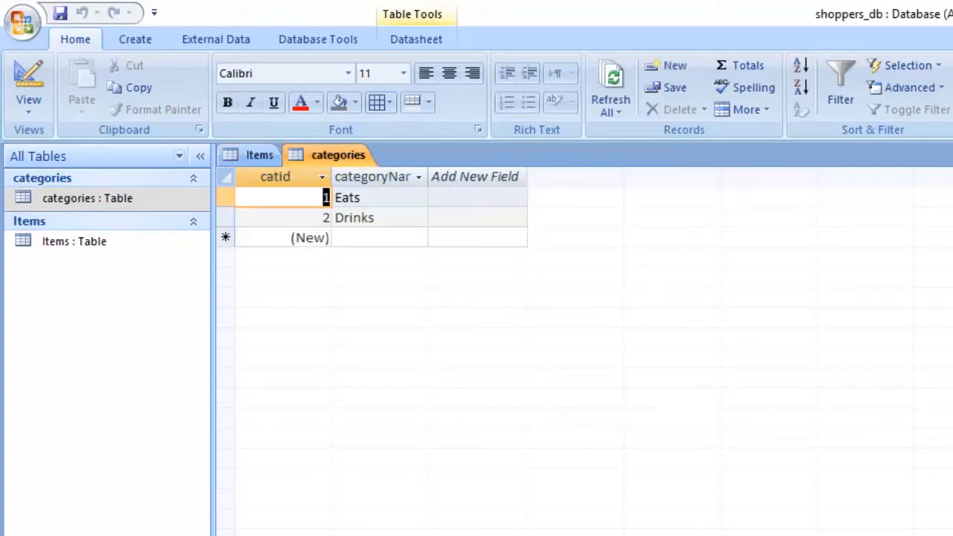
left_click(259, 155)
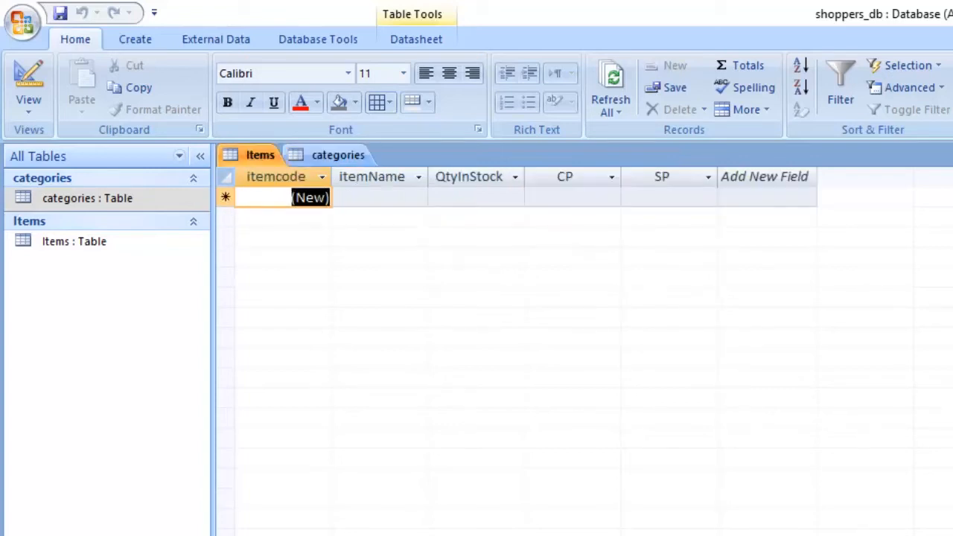
left_click(338, 155)
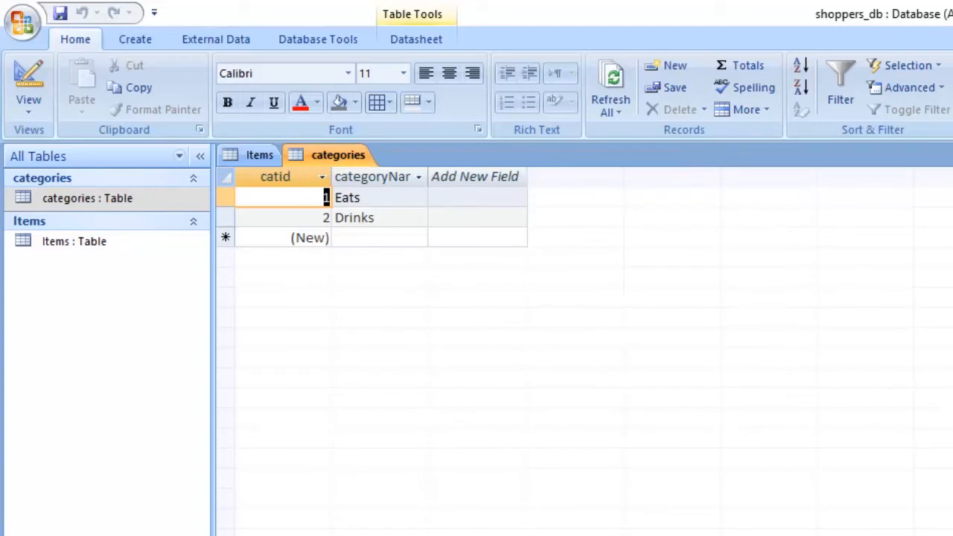
- Examine the catid column of the categories table and the id values of the Eats and Drinks records
left_click(276, 177)
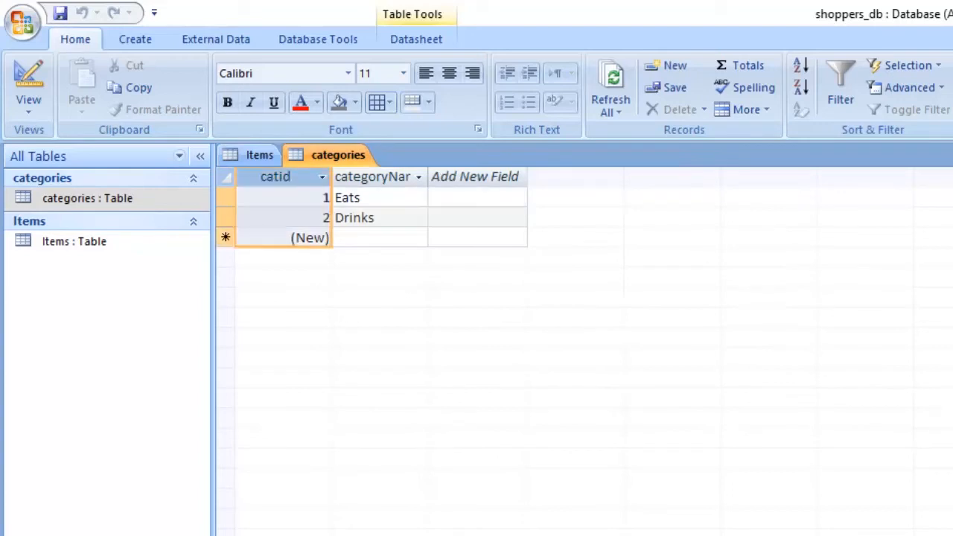
double_click(325, 198)
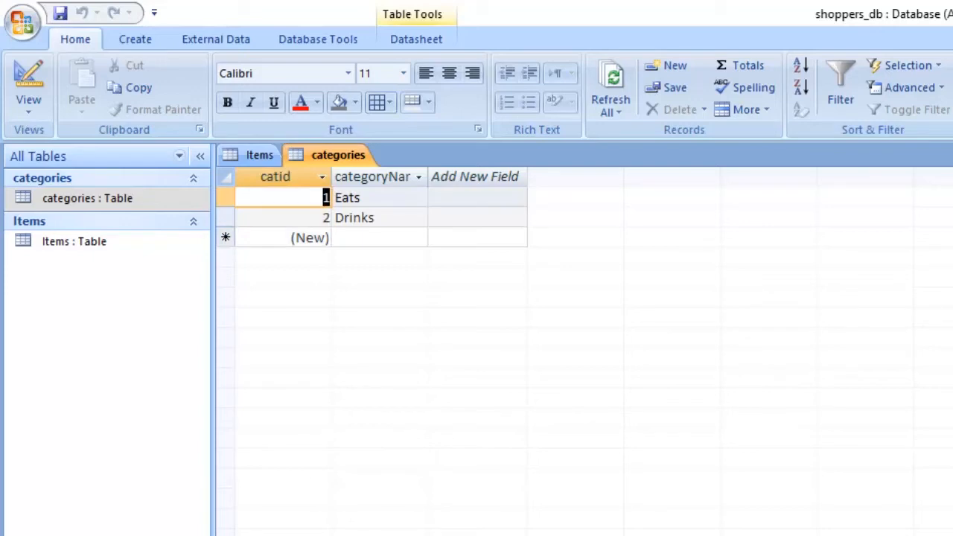
left_click(323, 217)
double_click(326, 217)
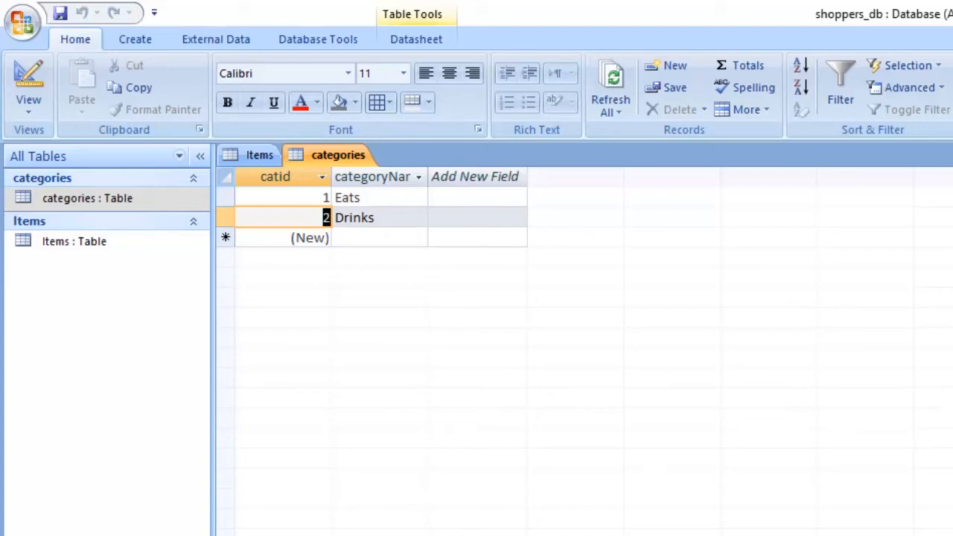
- Compare the Items fields with the catid column of the categories table to find a common field
left_click(259, 155)
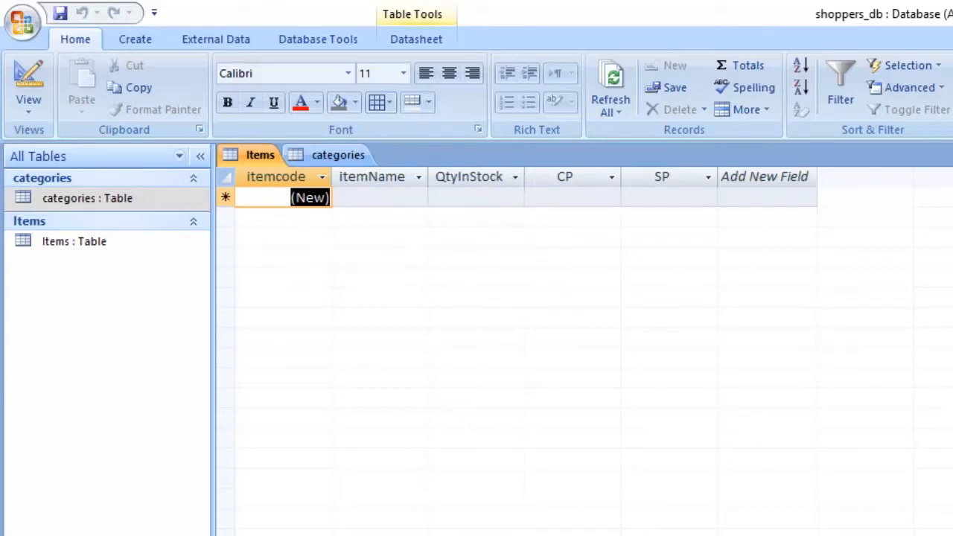
left_click(338, 155)
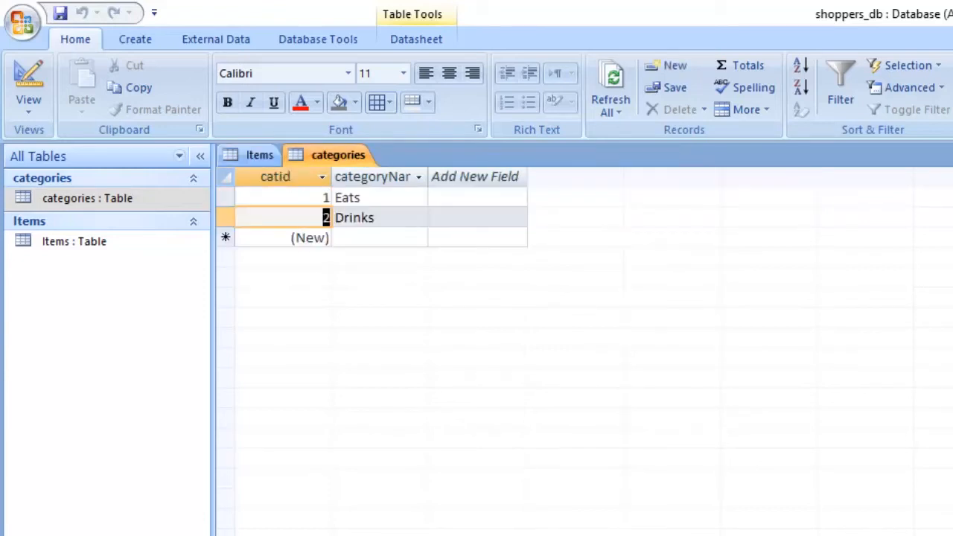
left_click(276, 177)
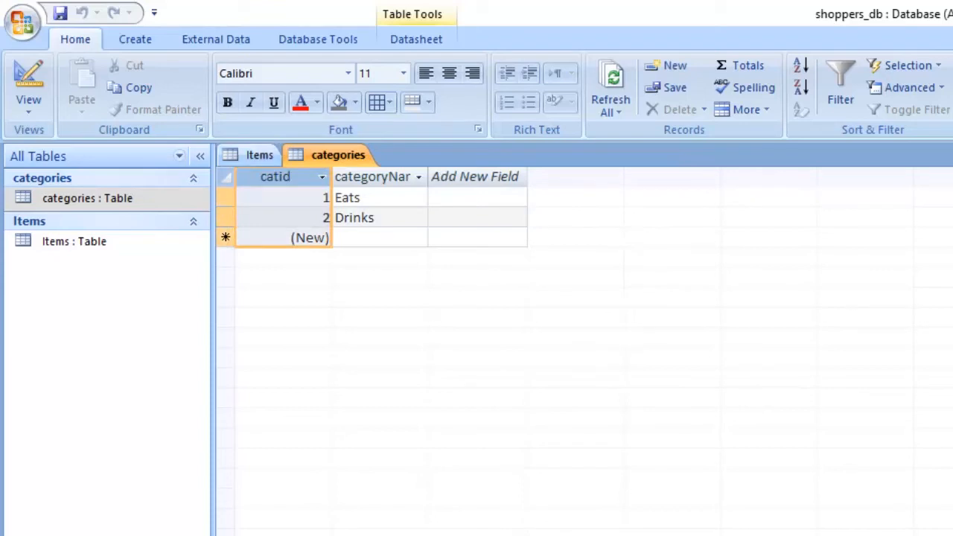
left_click(260, 155)
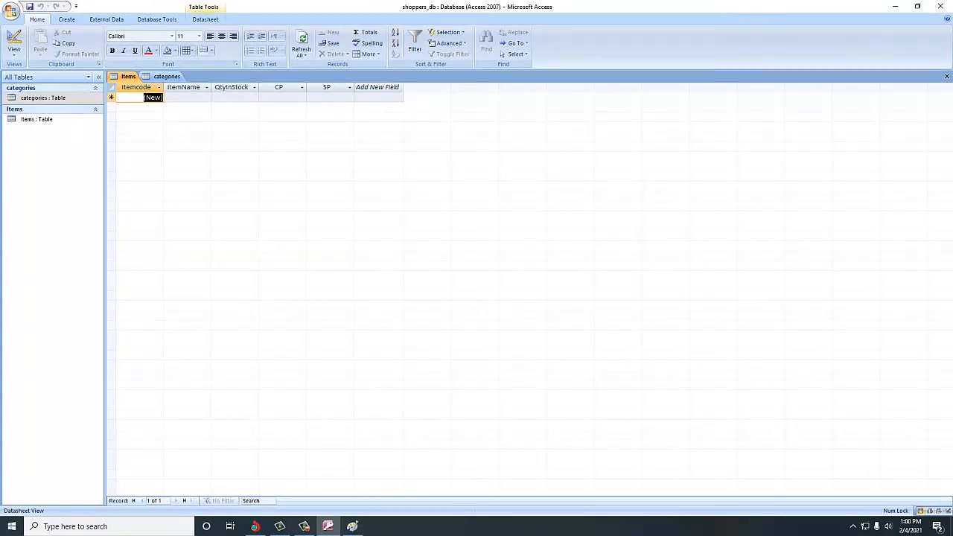
- Reopen the Items table in Design View and add a field named catid below SP
left_click(946, 77)
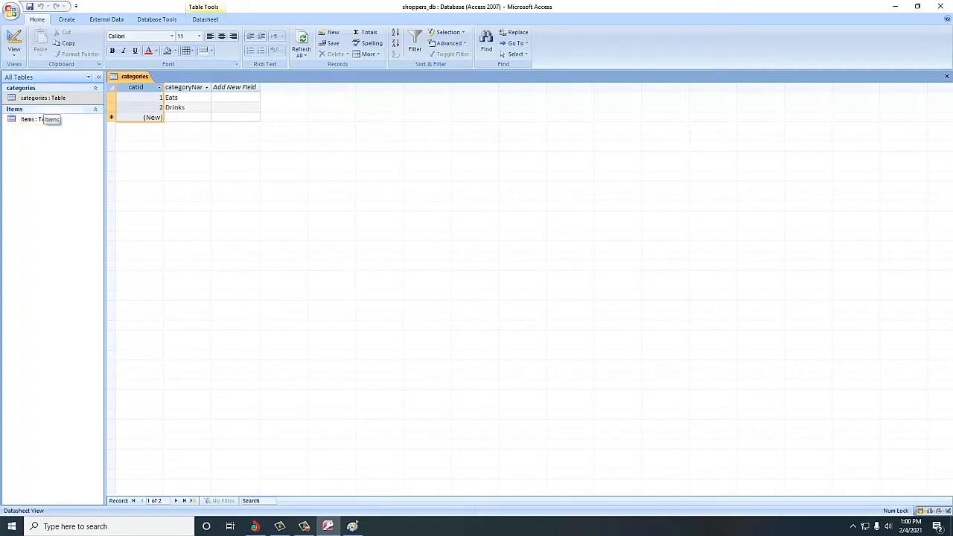
double_click(37, 120)
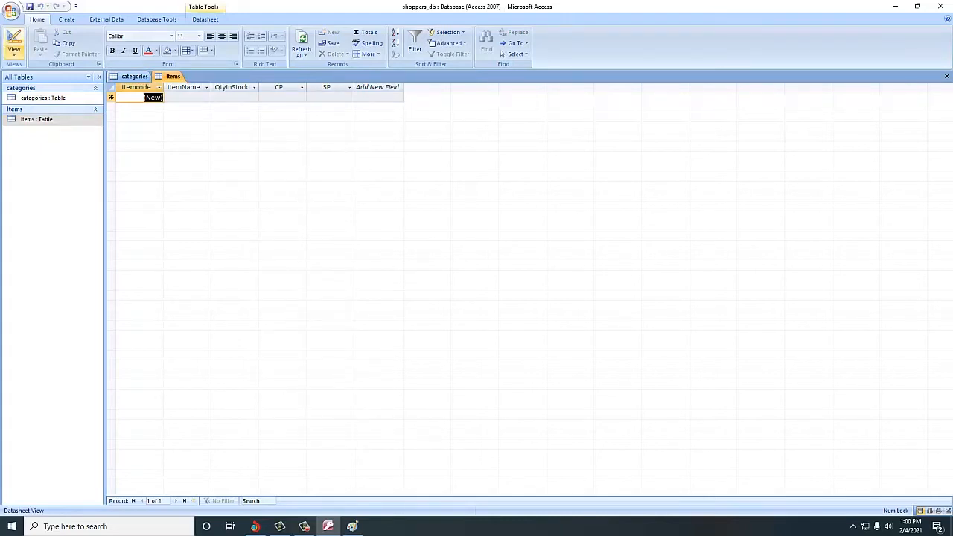
left_click(14, 49)
left_click(37, 137)
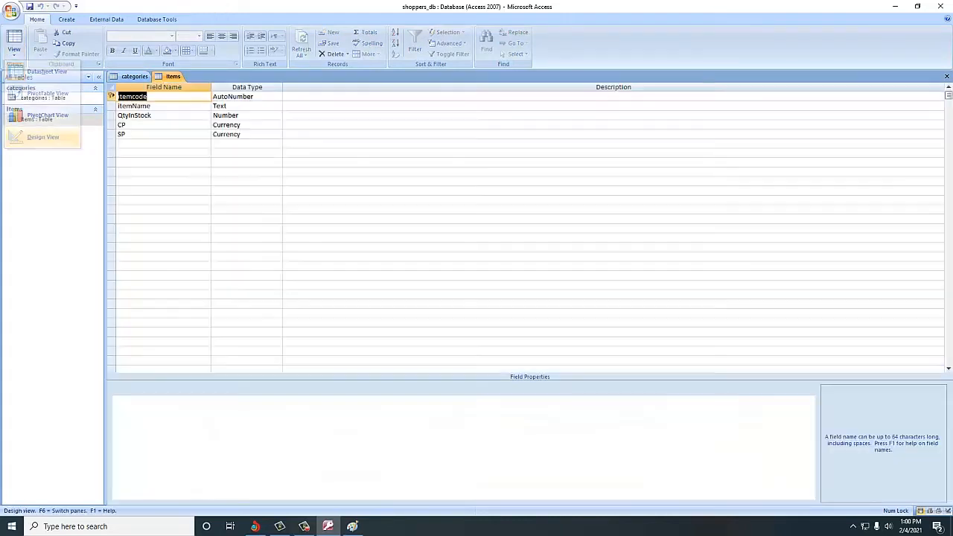
left_click(149, 144)
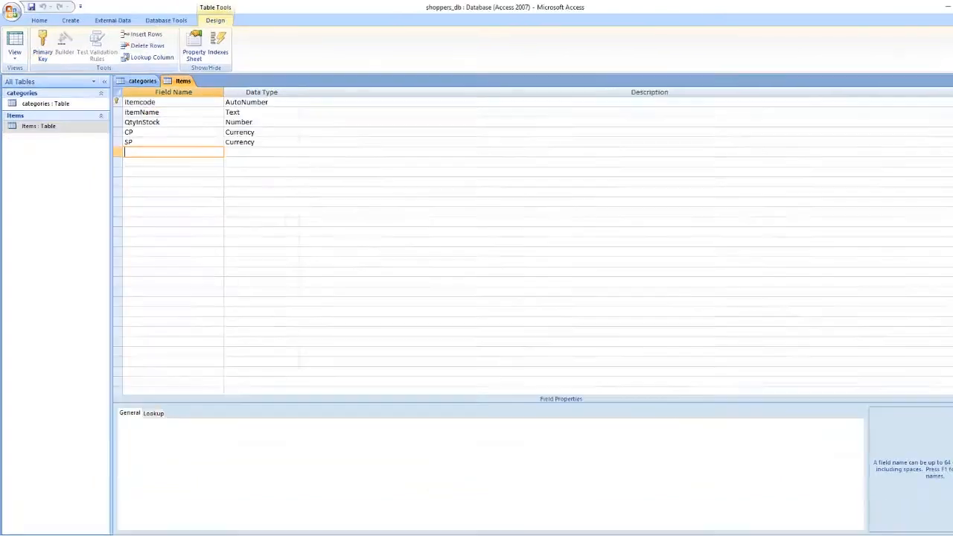
type("catid")
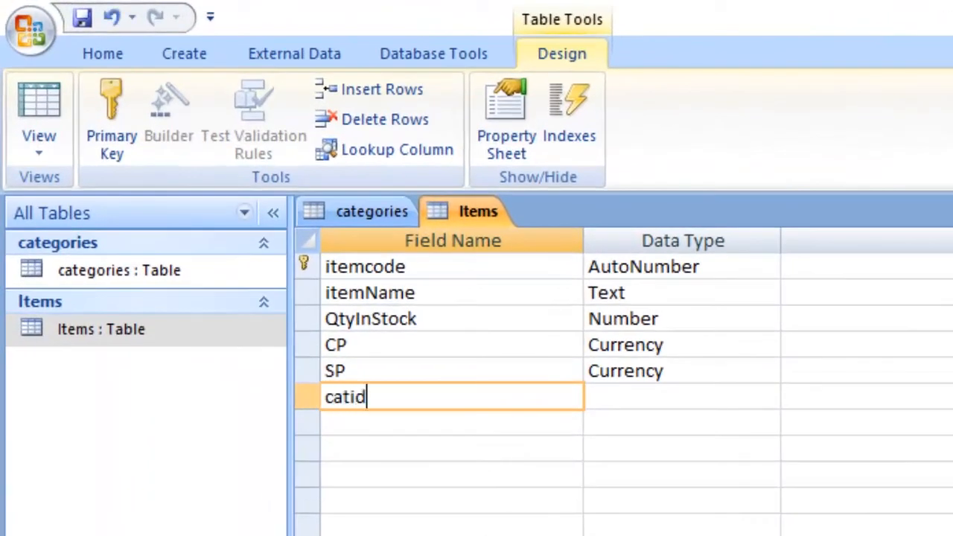
- Set the data type of the new catid field in the Items table to Text
left_click(371, 212)
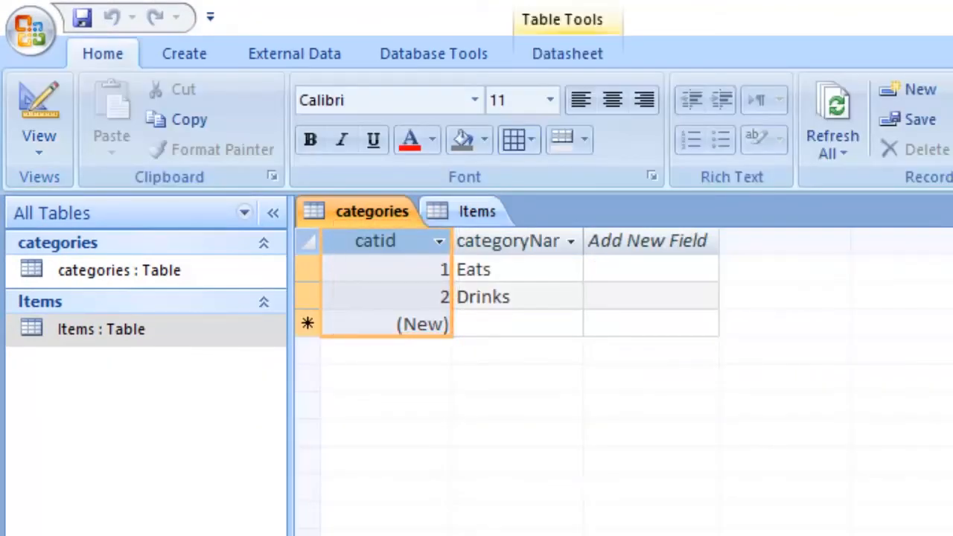
left_click(476, 211)
left_click(646, 396)
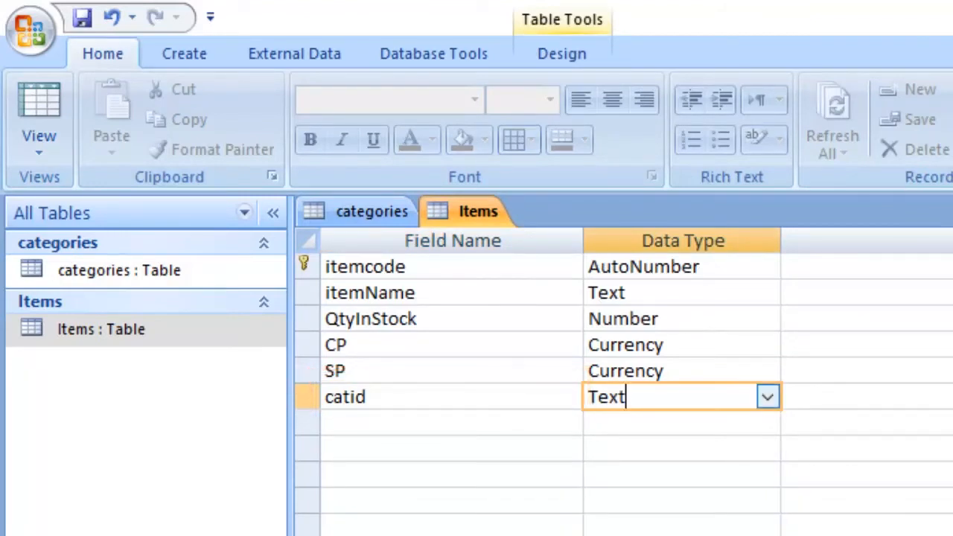
left_click(768, 397)
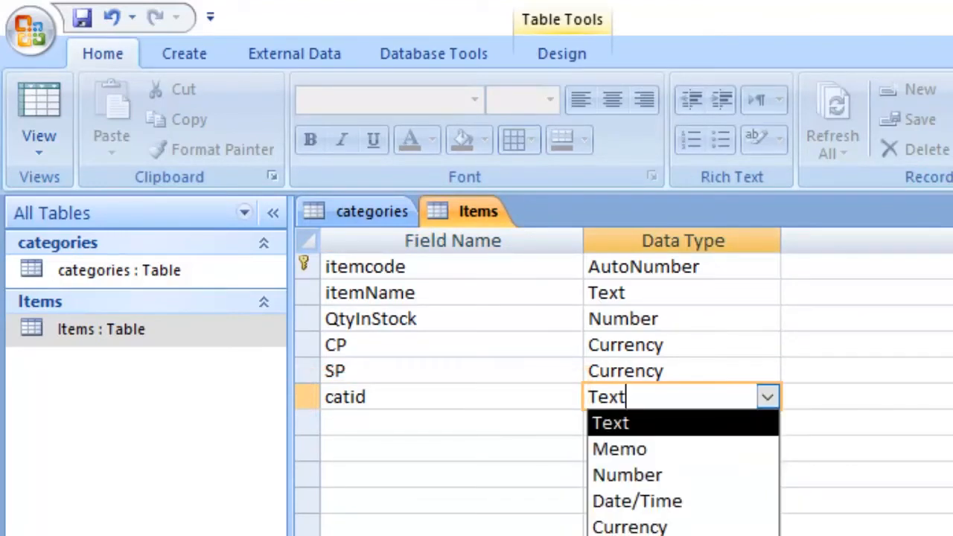
left_click(655, 423)
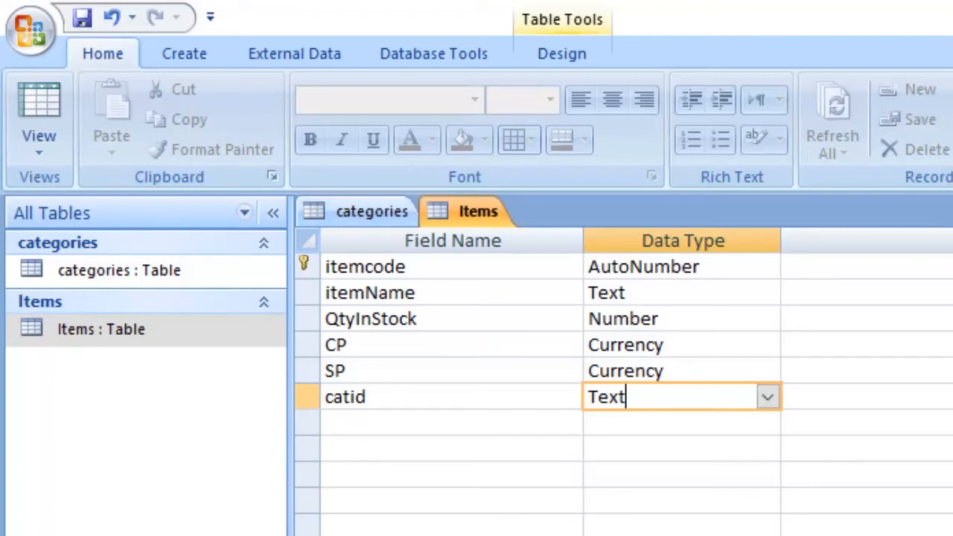
- Show the categories table in Design View and check the data type and field size of its catid field
left_click(372, 211)
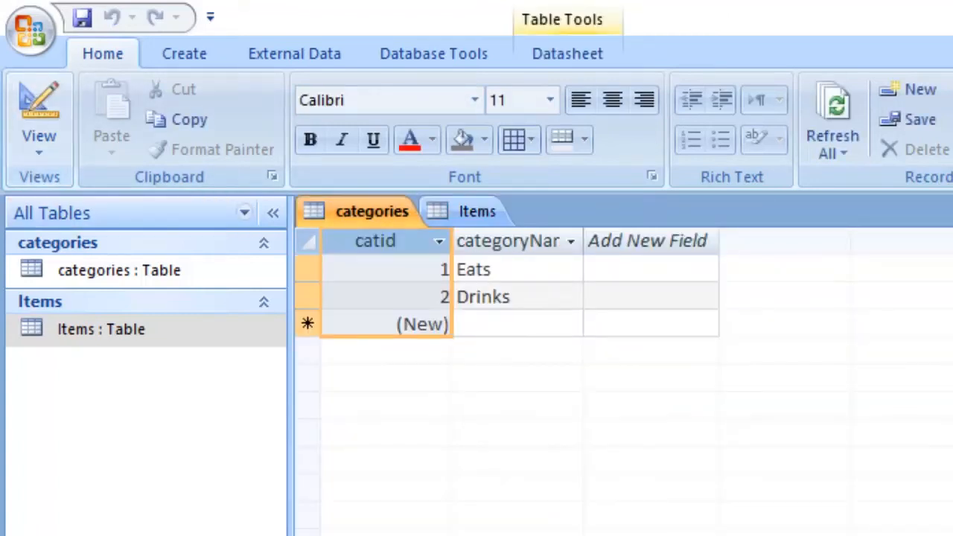
left_click(39, 143)
left_click(119, 378)
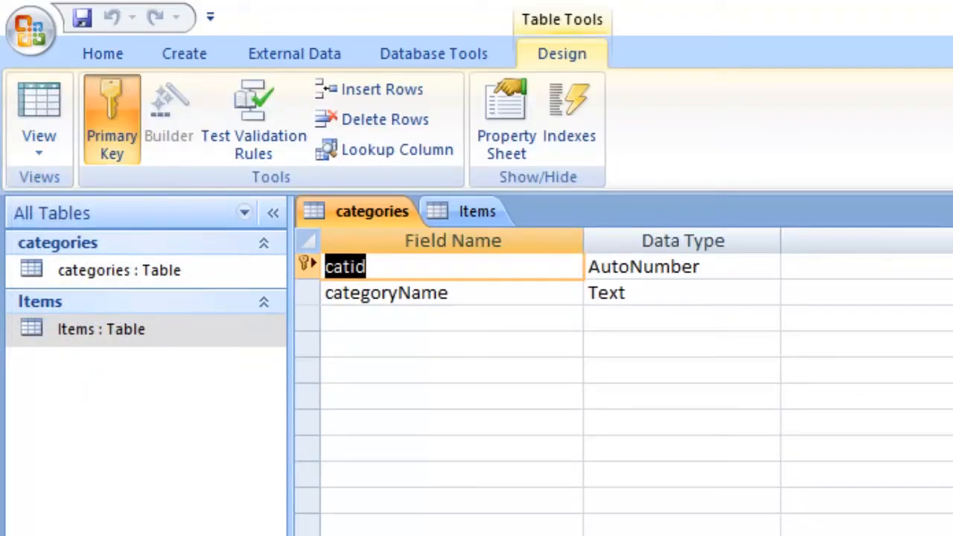
left_click_drag(706, 266, 588, 266)
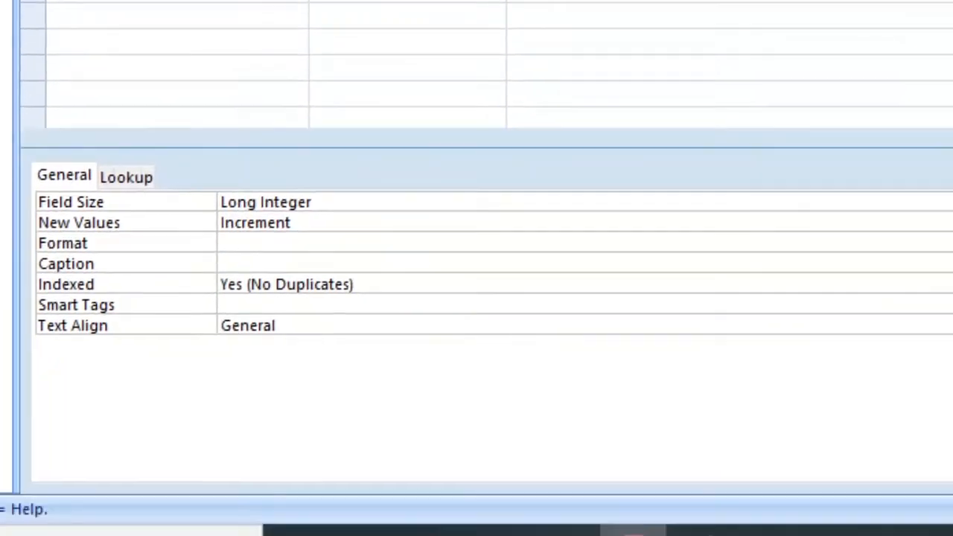
left_click_drag(312, 202, 221, 202)
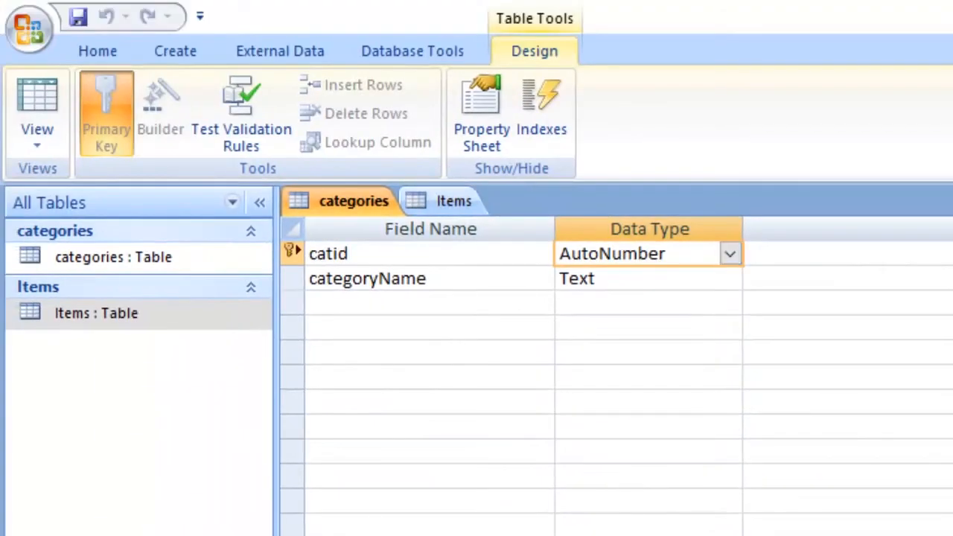
- Compare the data types of the catid fields in the Items and categories tables
left_click(446, 201)
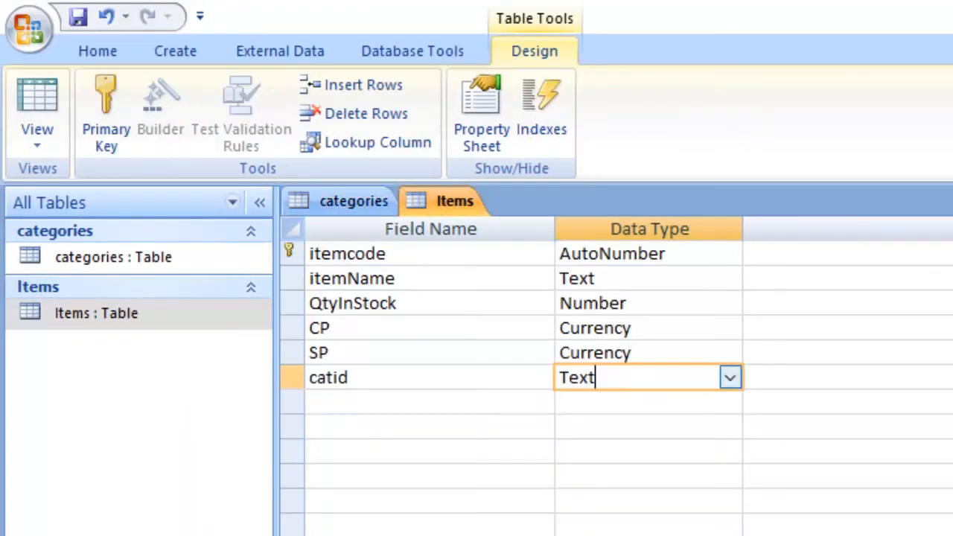
left_click(353, 201)
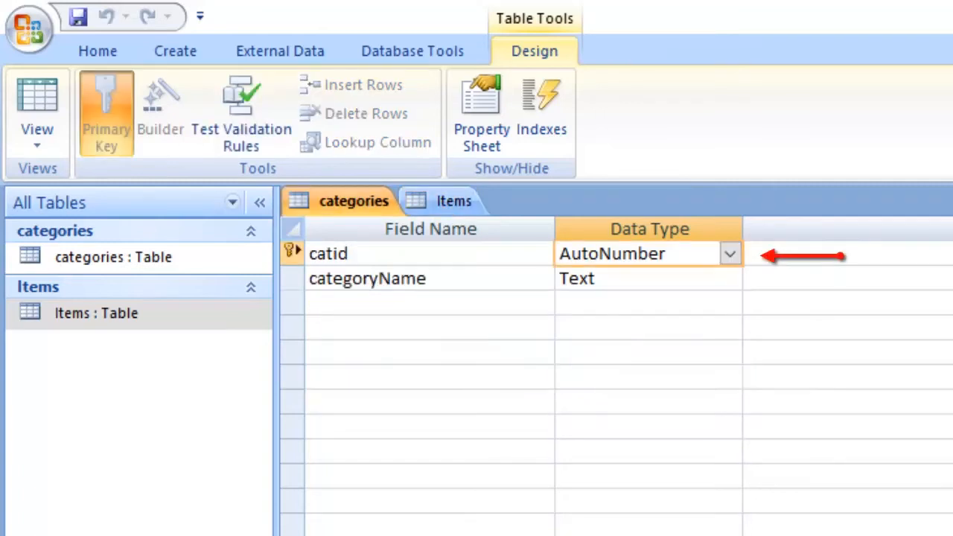
left_click(447, 201)
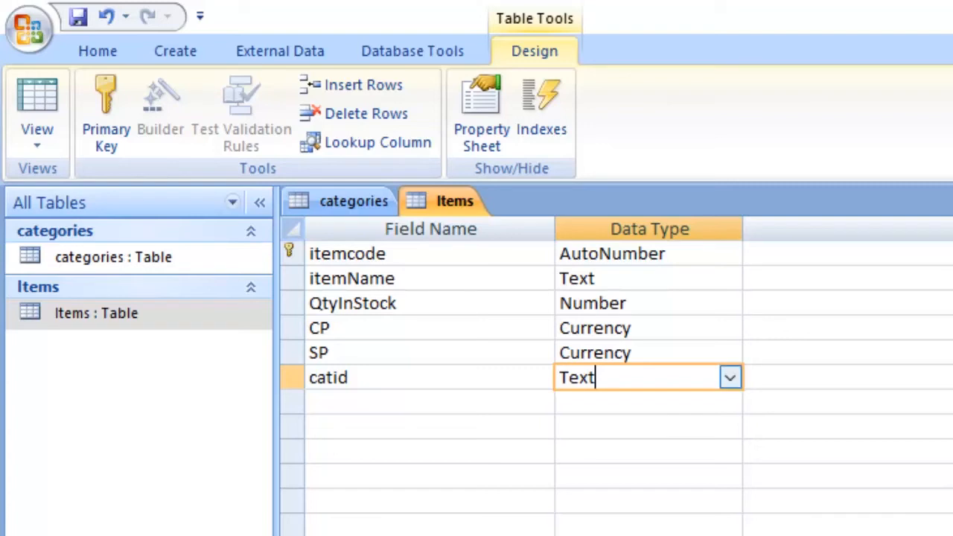
key("shift+Left")
key("shift+Left")
key("shift+Left")
key("shift+Left")
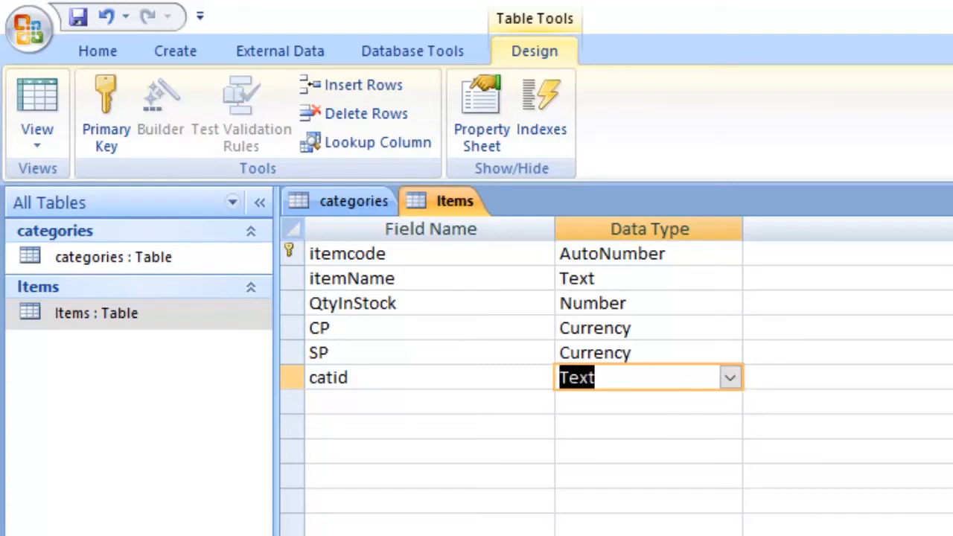
left_click(353, 201)
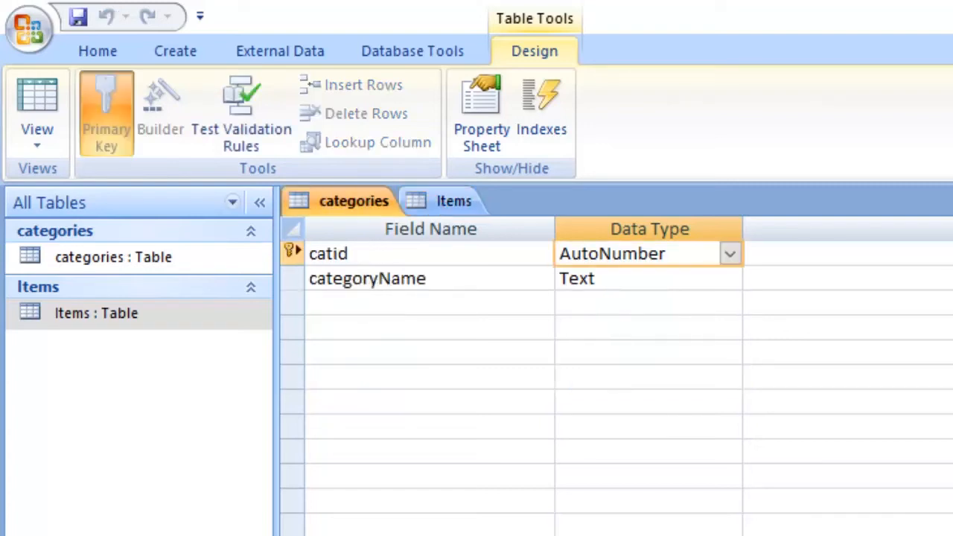
left_click_drag(676, 254, 555, 253)
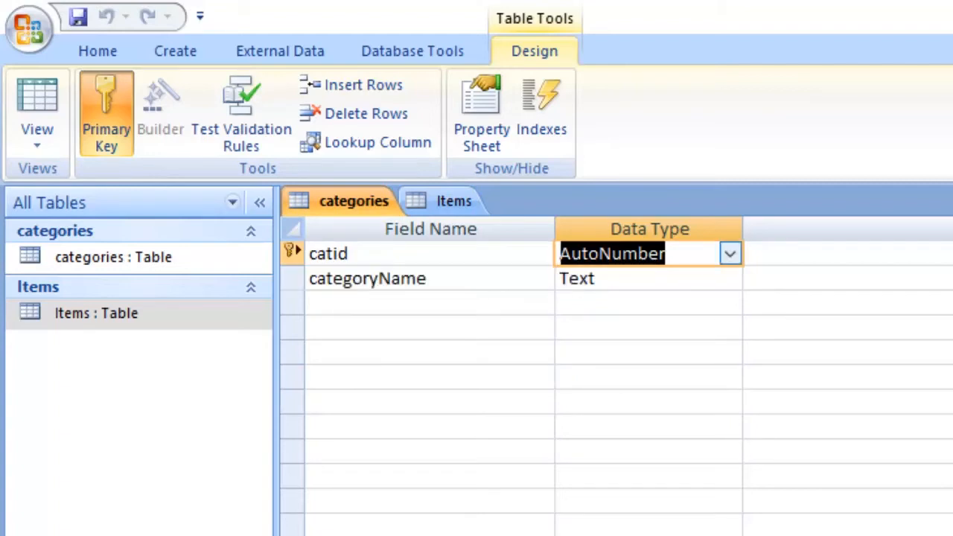
- Change the data type of the catid field in the Items table to Number
left_click(453, 201)
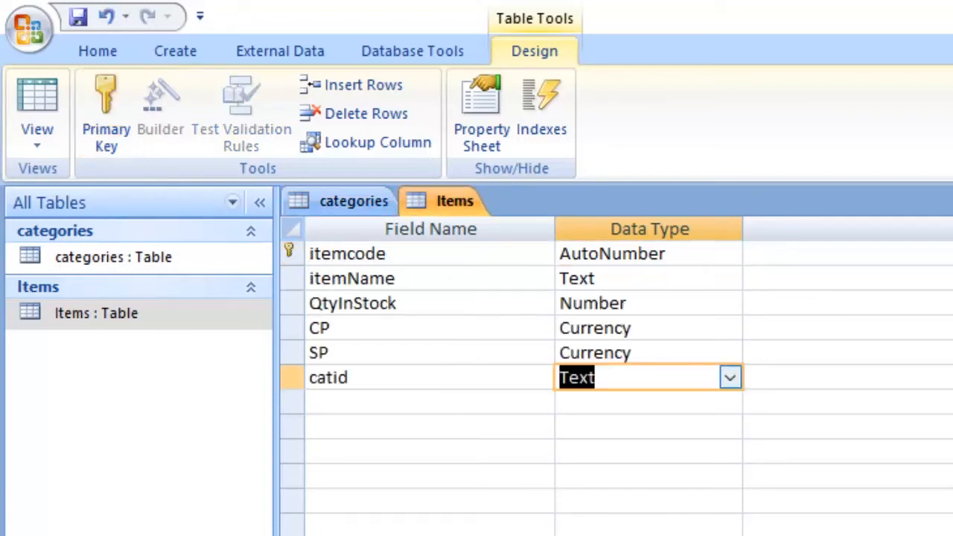
left_click(597, 378)
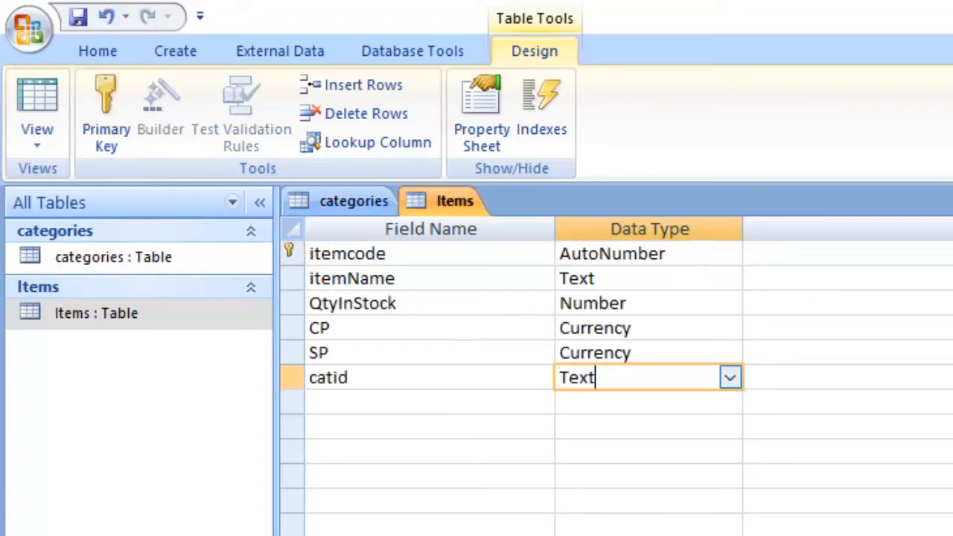
left_click(731, 378)
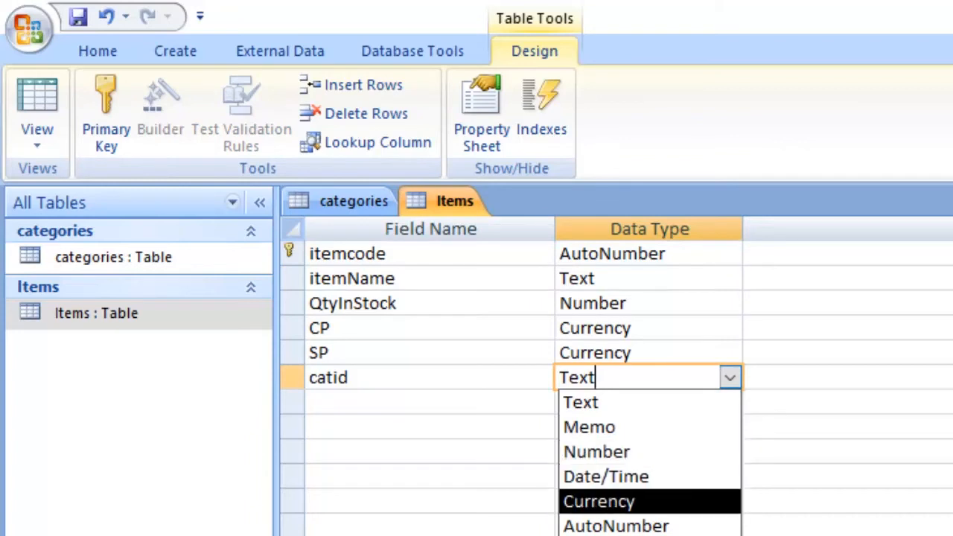
key("Down")
key("Up")
key("Up")
key("Up")
key("Return")
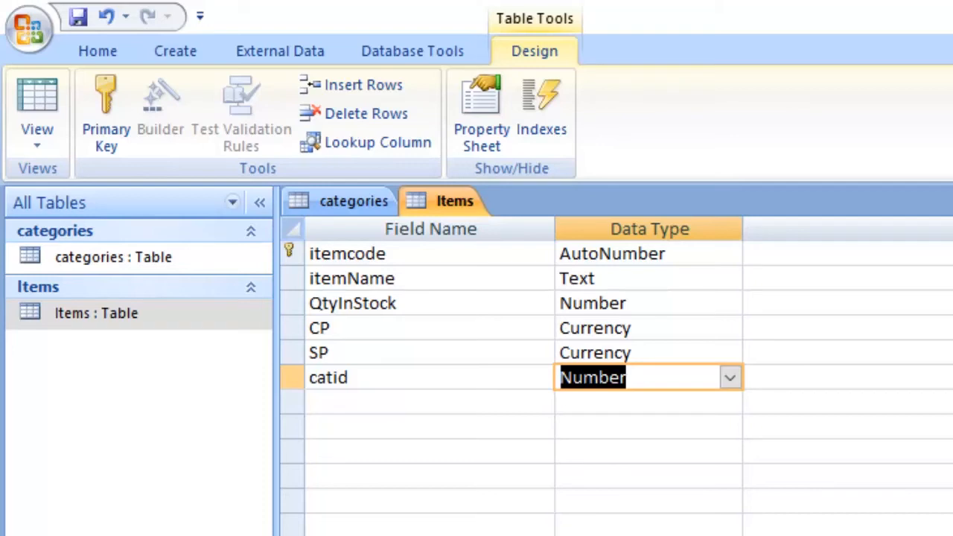
- Compare the field size and index properties of catid in the categories and Items tables
left_click(354, 201)
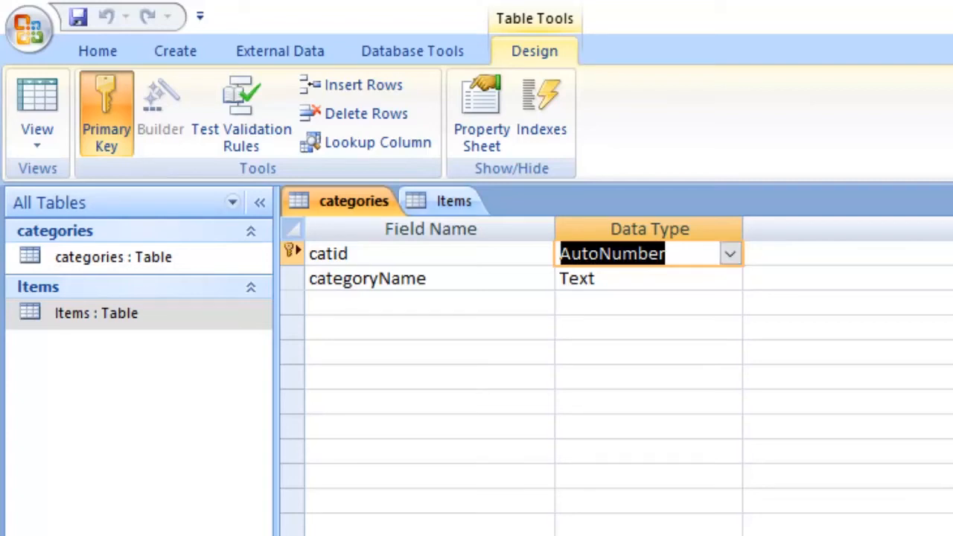
left_click(453, 201)
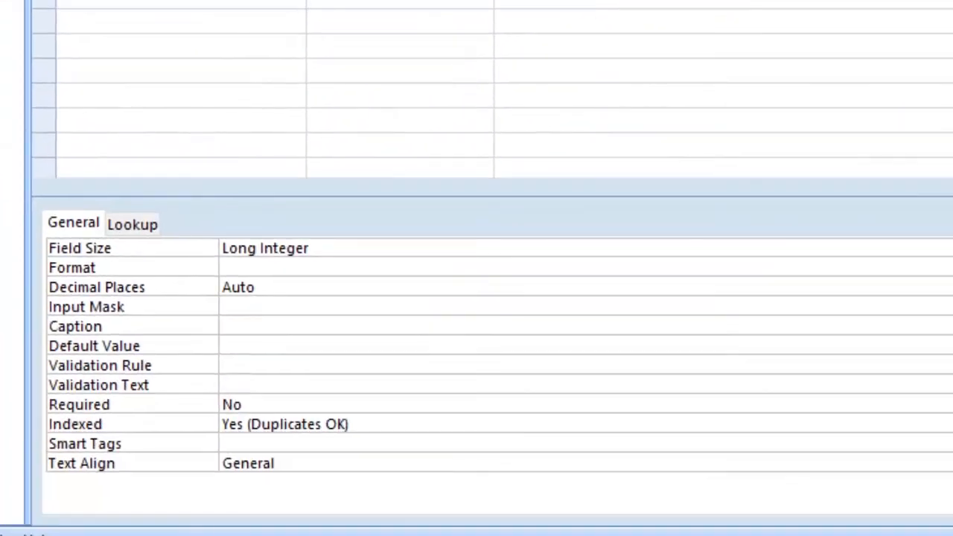
key("Up")
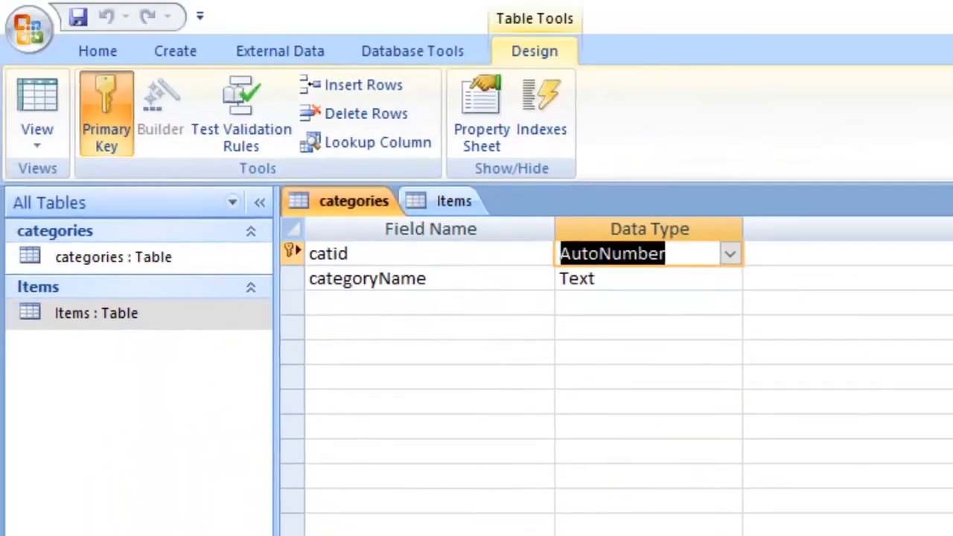
- Save the Items table design and show the table in Datasheet View
left_click(454, 201)
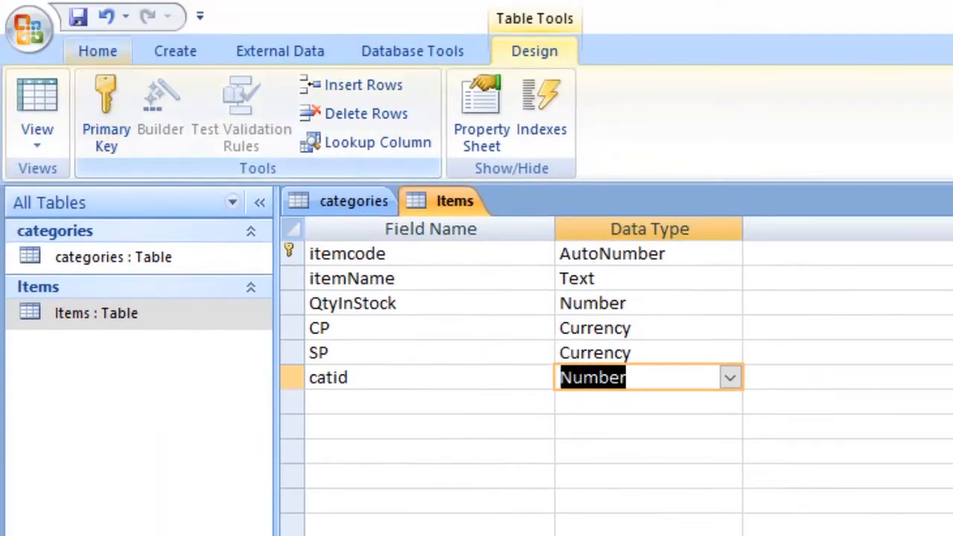
left_click(78, 16)
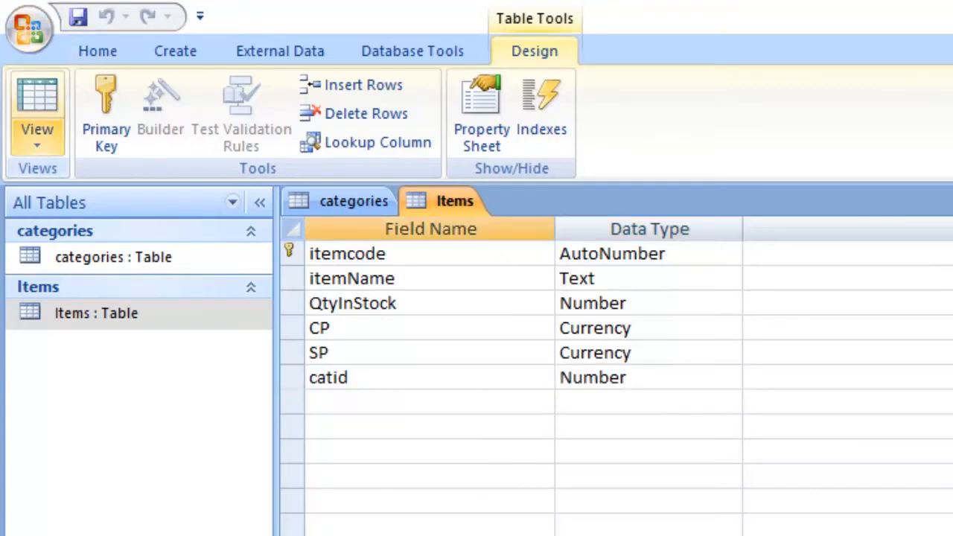
left_click(36, 138)
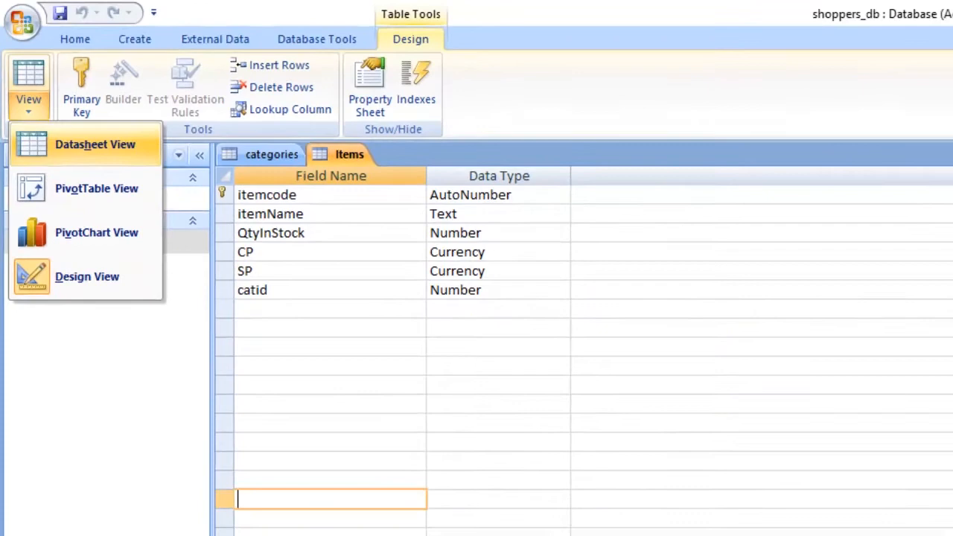
left_click(123, 187)
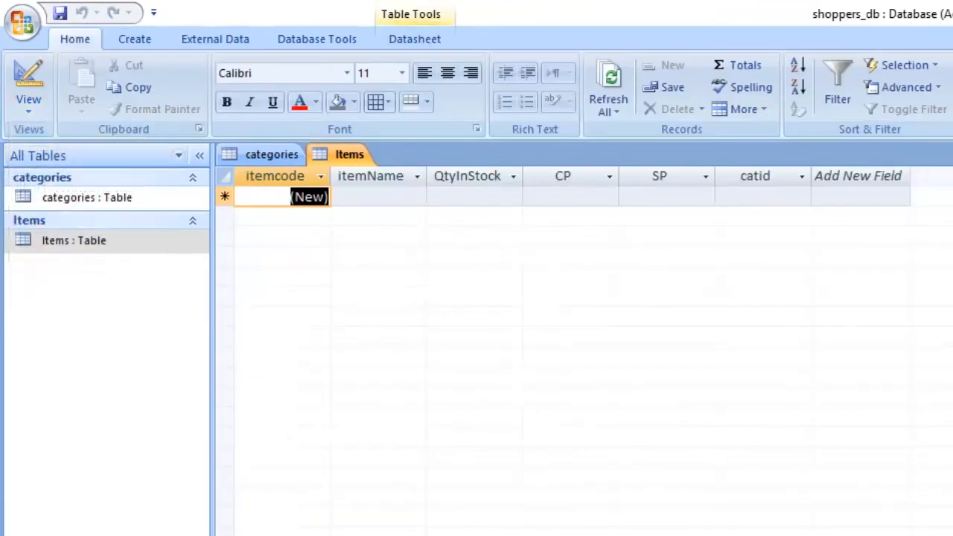
- Examine the catid column in the Items table and the records of the categories table in Datasheet View
left_click(755, 176)
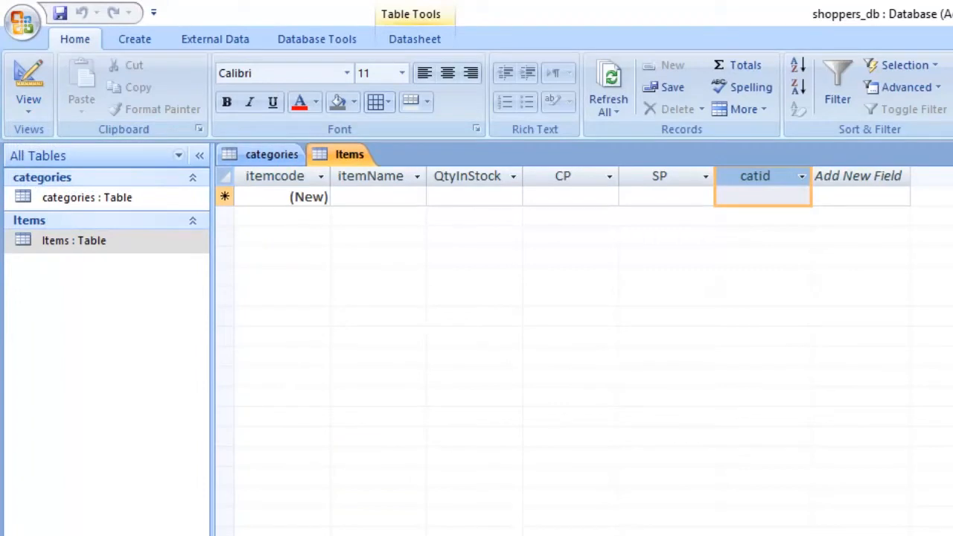
left_click(272, 154)
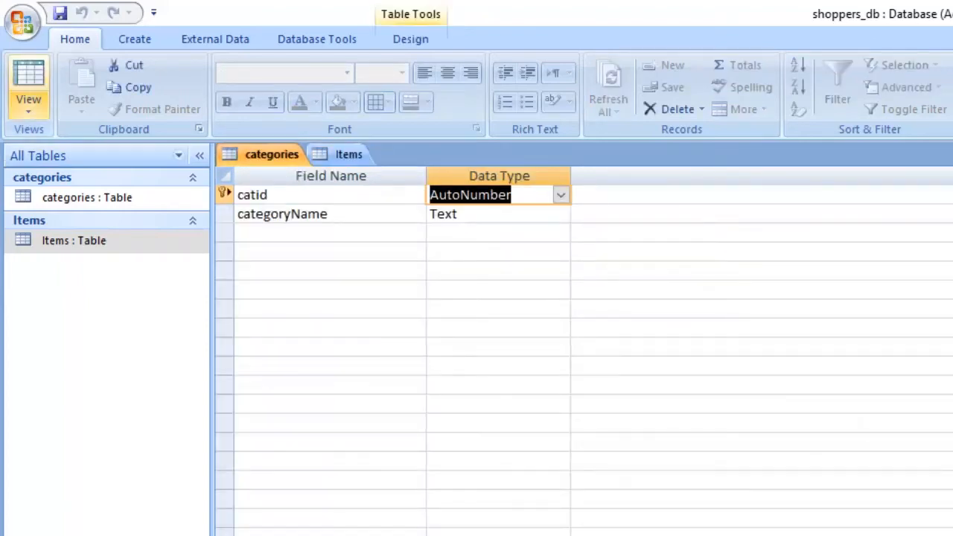
left_click(28, 104)
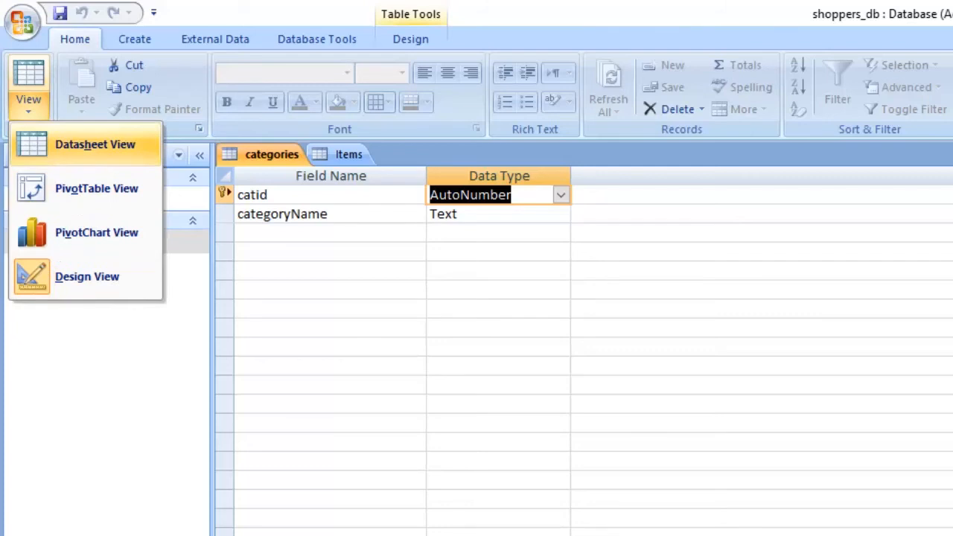
left_click(96, 145)
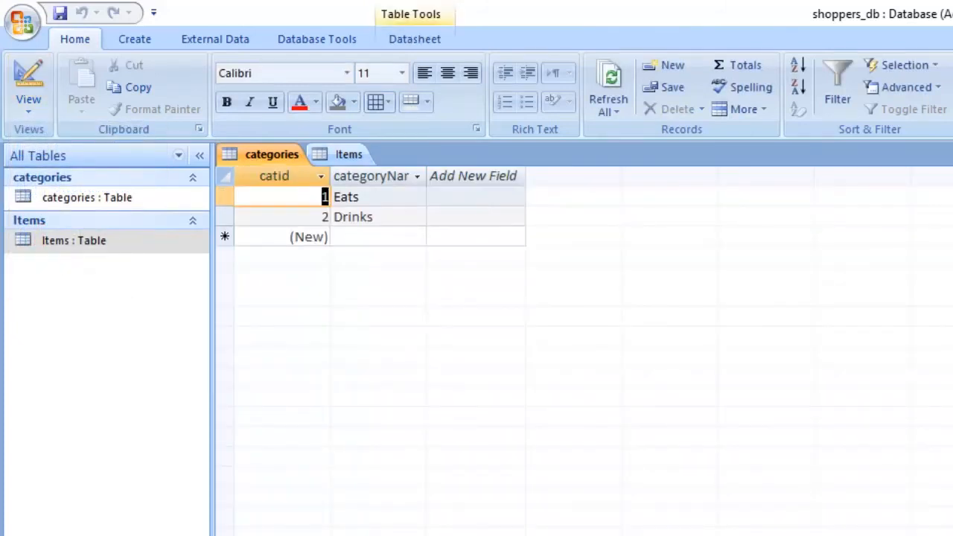
- Close the Items table and the categories table
left_click(348, 154)
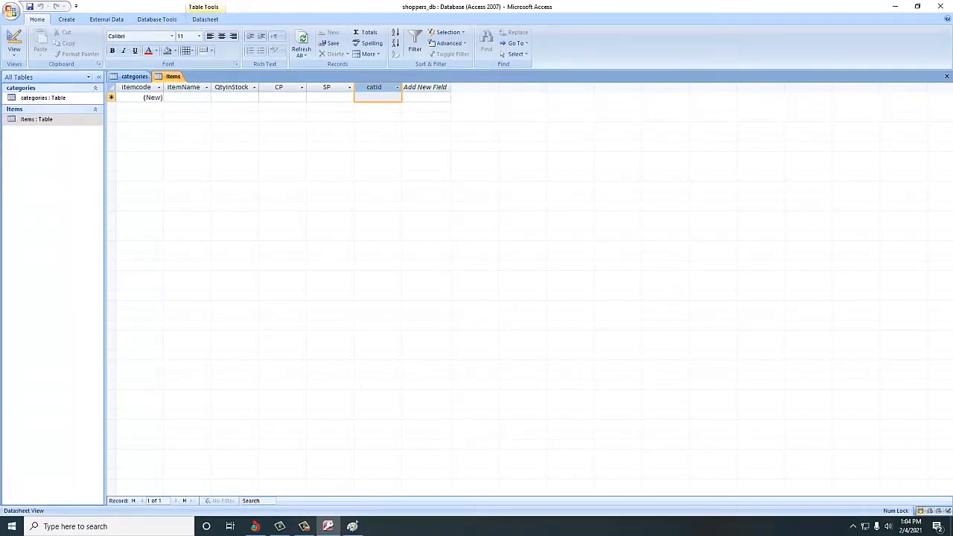
left_click(946, 77)
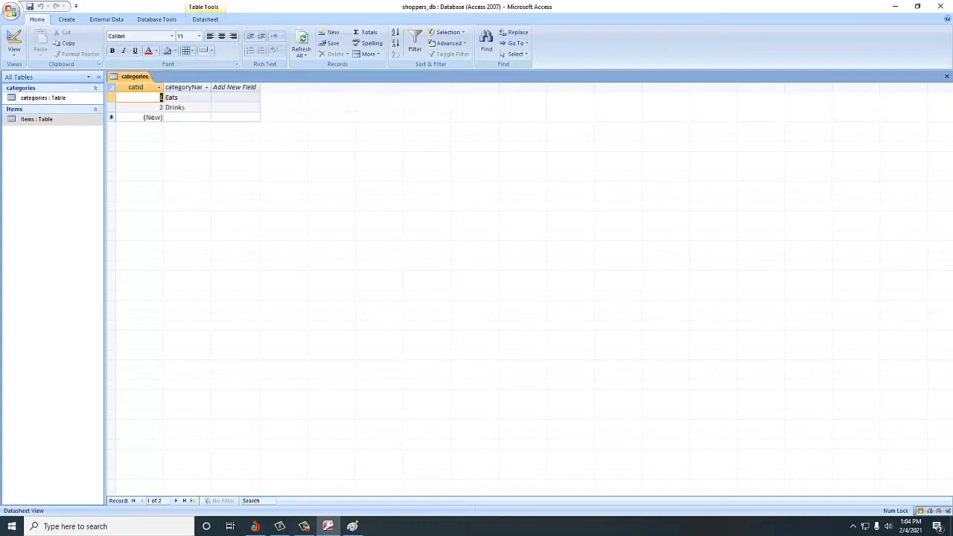
left_click(946, 76)
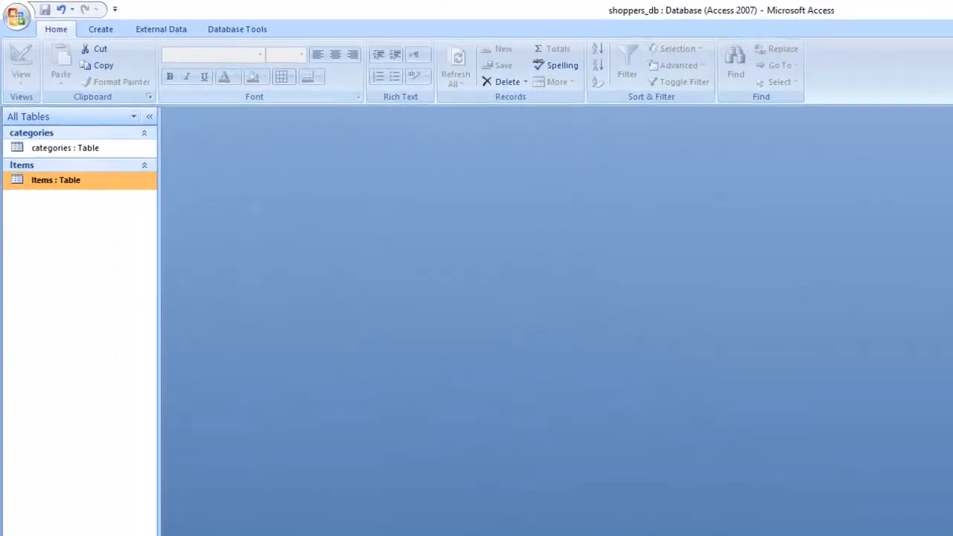
- Open the database relationships layout and add the categories and Items tables to it
left_click(117, 34)
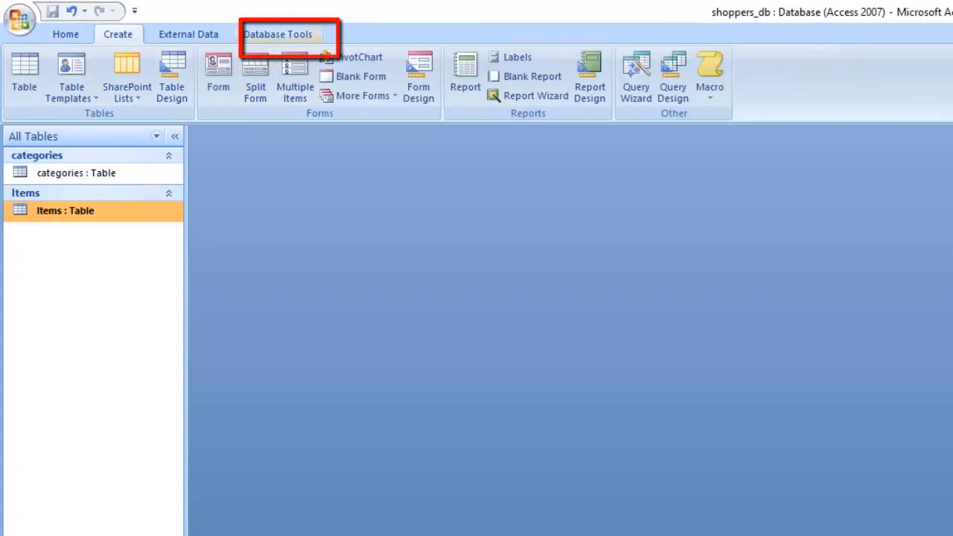
left_click(278, 34)
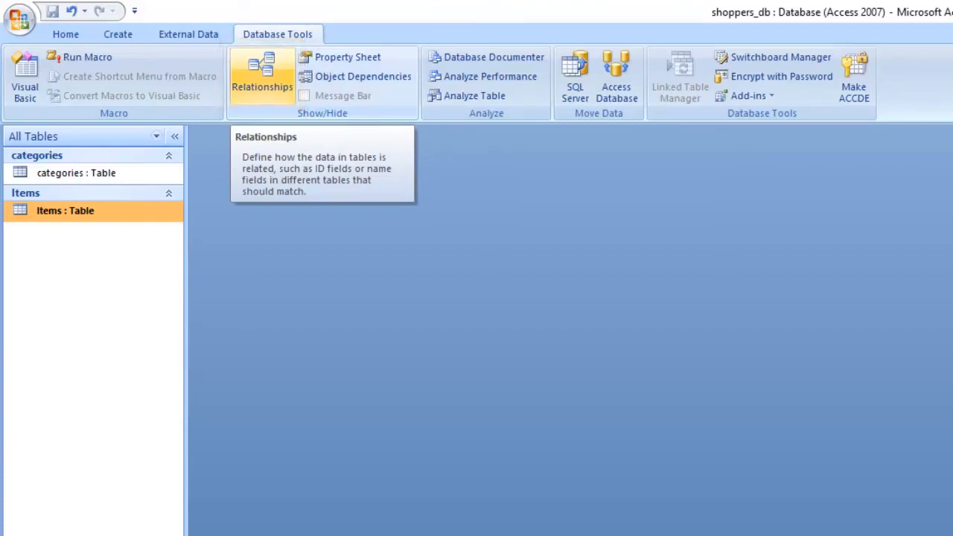
left_click(262, 70)
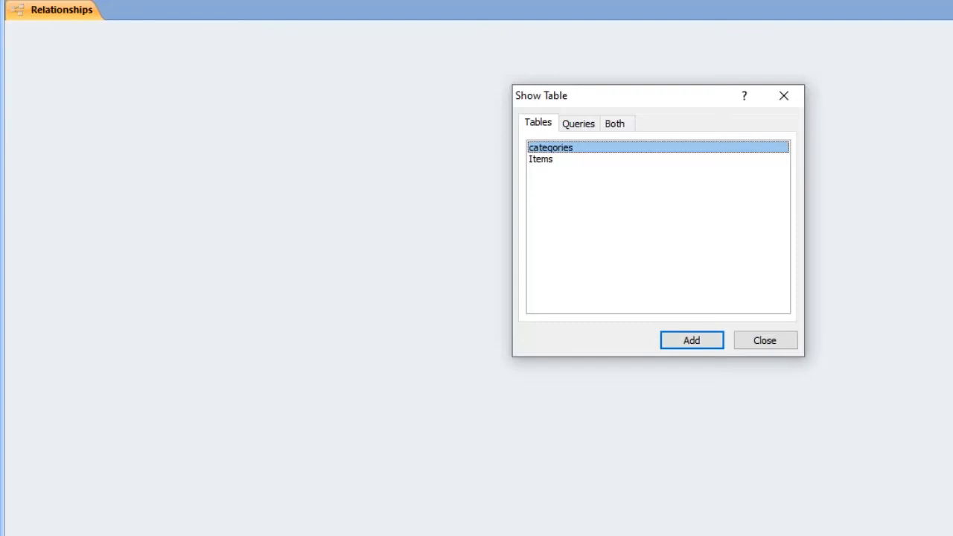
key("Return")
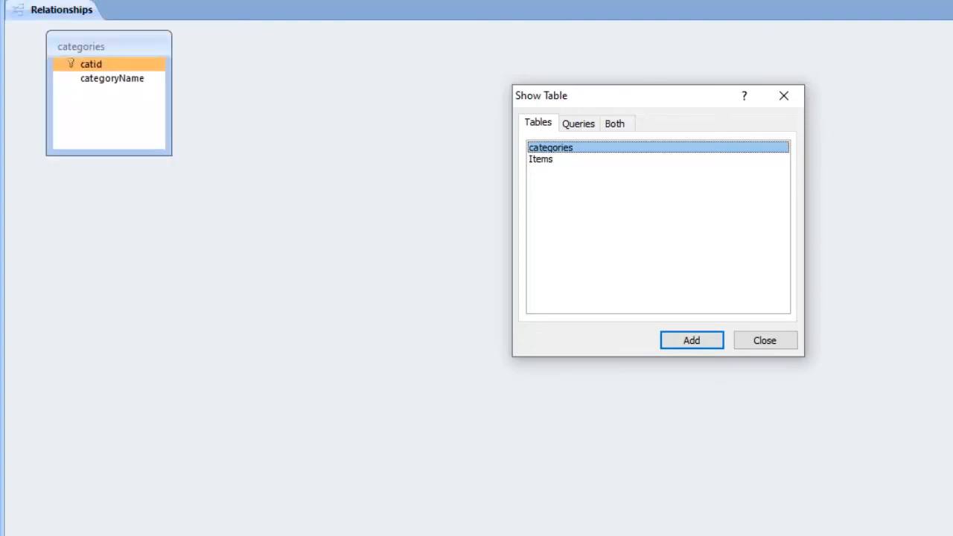
left_click(541, 160)
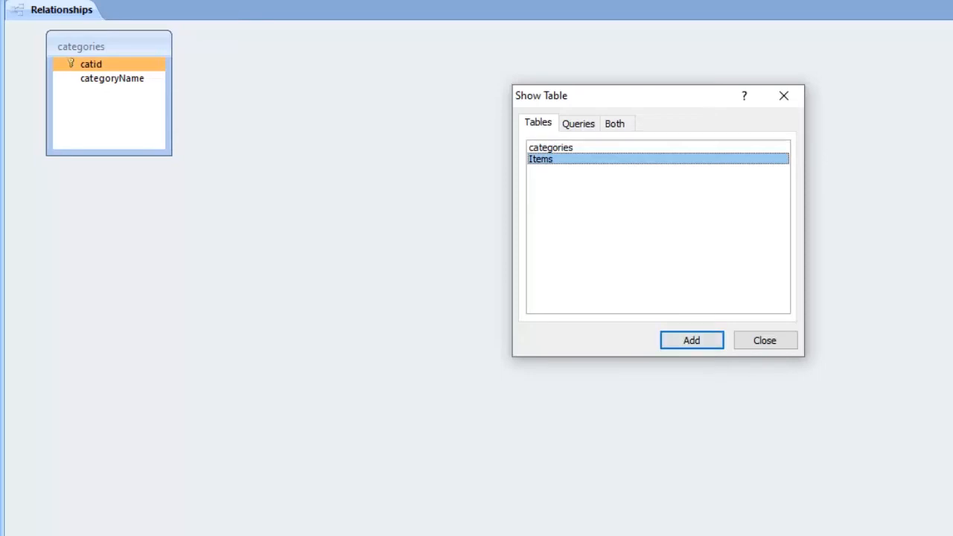
key("shift+Up")
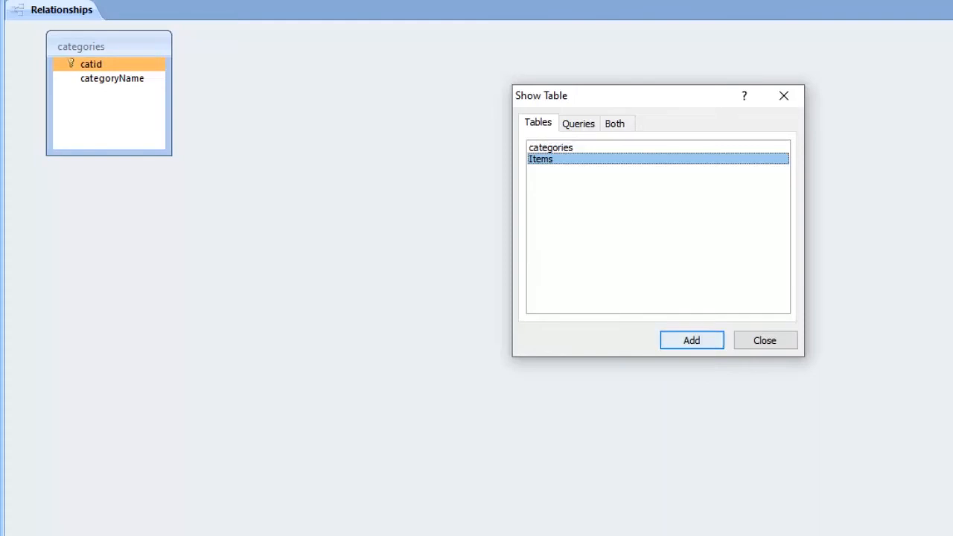
key("Return")
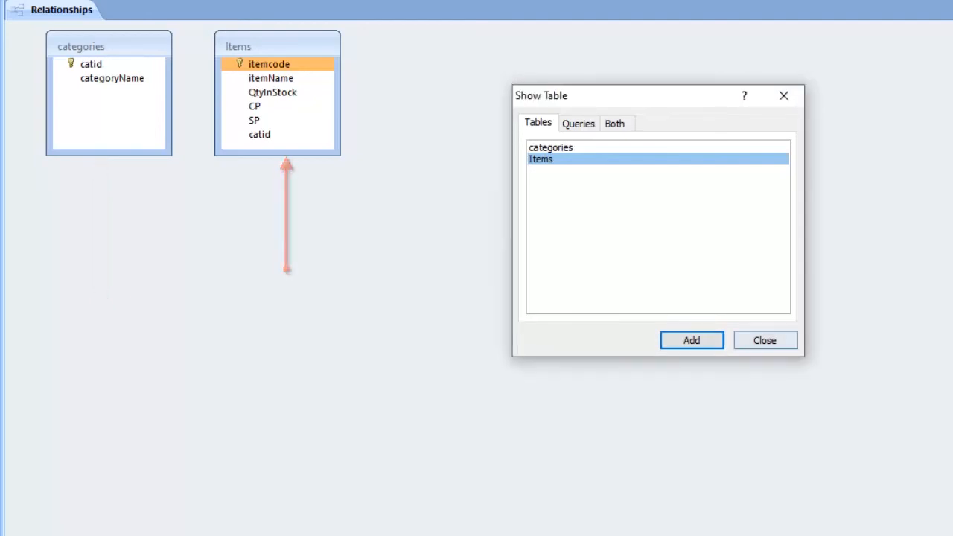
left_click(765, 340)
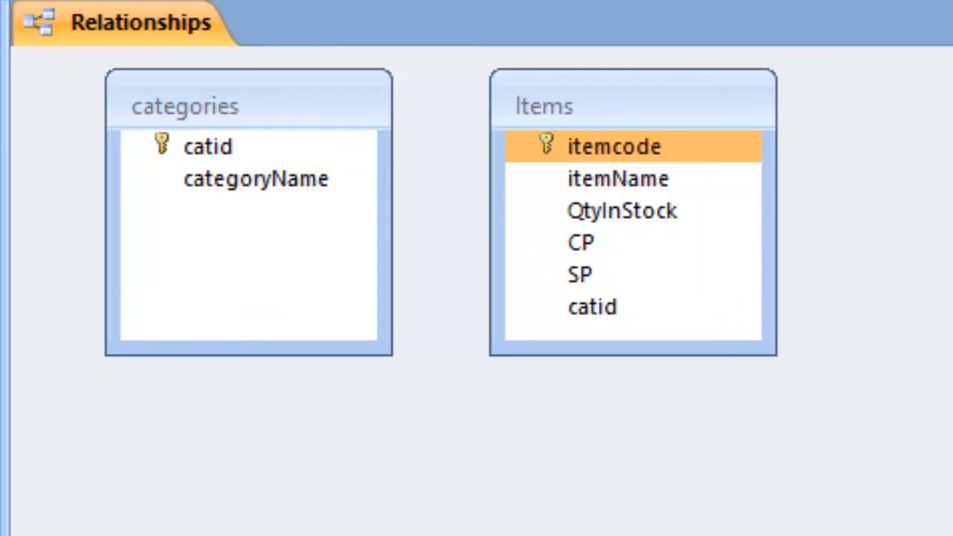
- Link the catid primary key of the categories table to the catid field of the Items table
left_click(208, 146)
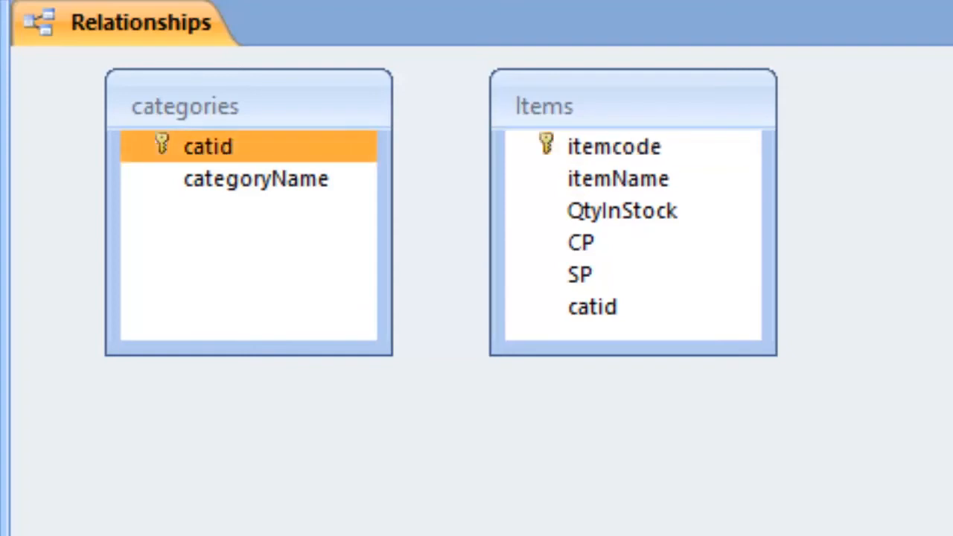
left_click(615, 147)
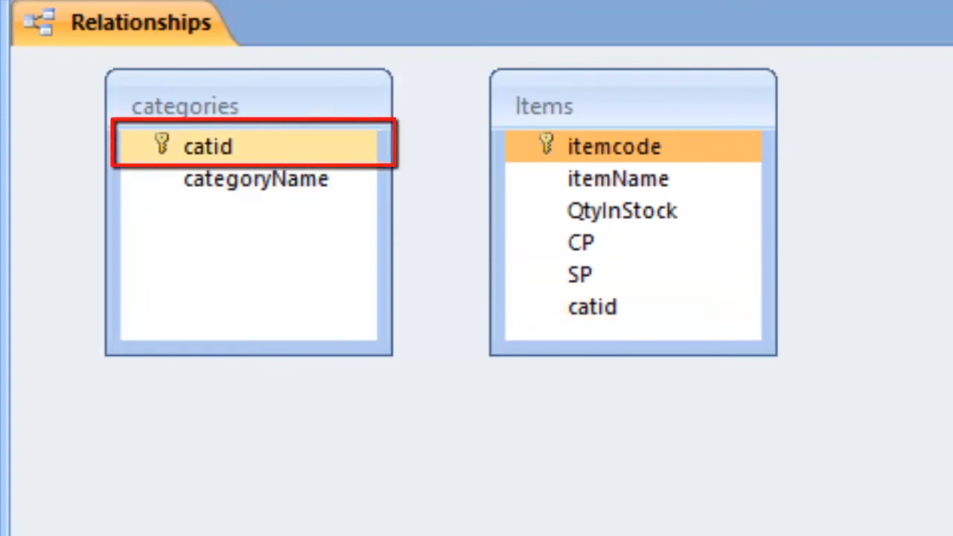
left_click(208, 147)
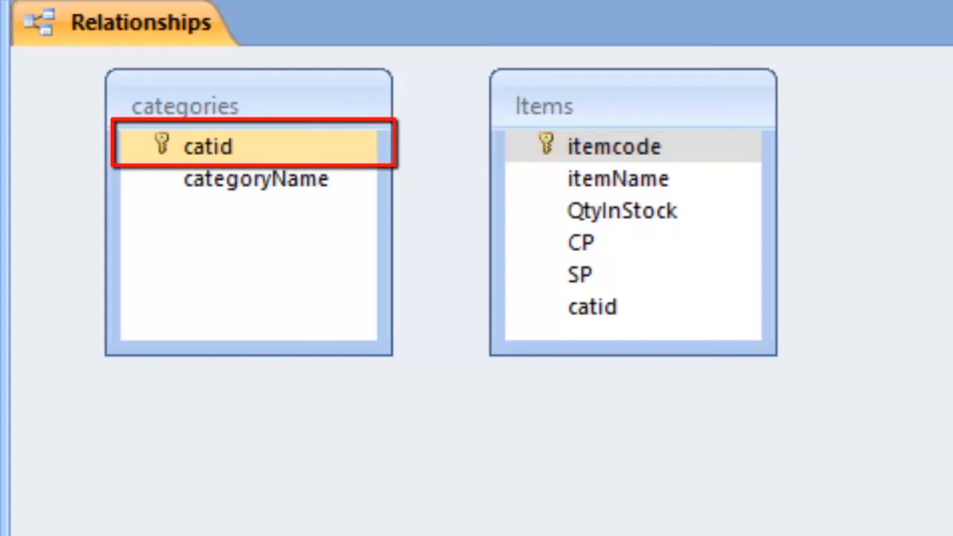
left_click_drag(208, 146, 394, 235)
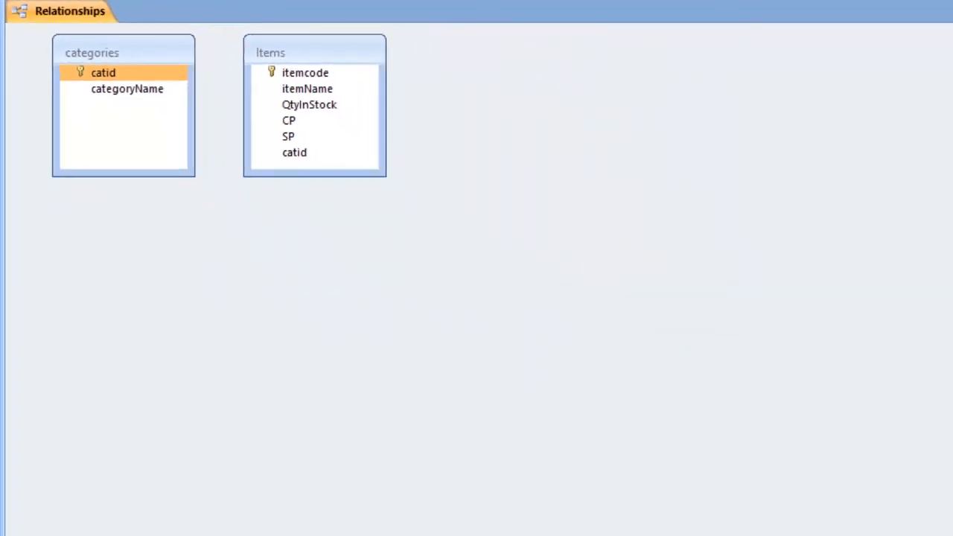
left_click_drag(103, 73, 294, 152)
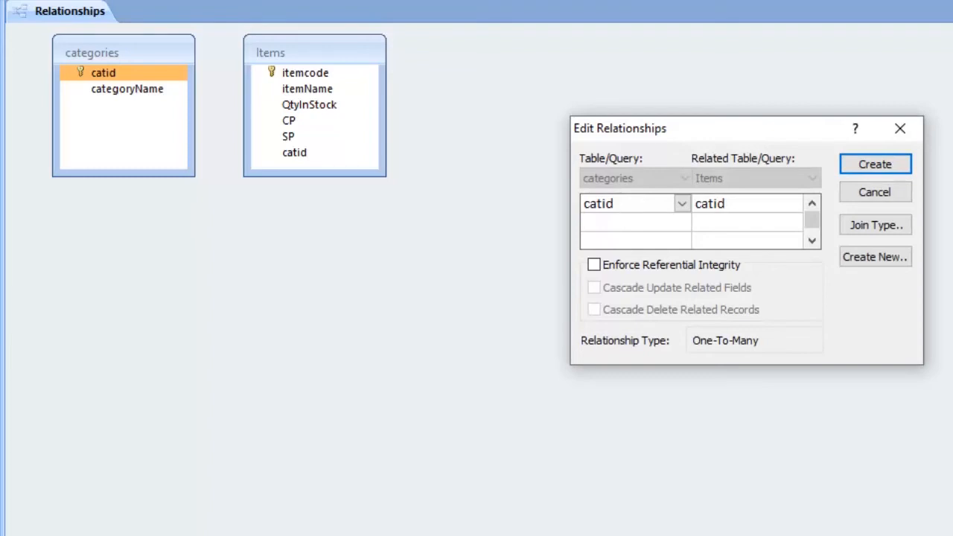
left_click_drag(714, 128, 556, 140)
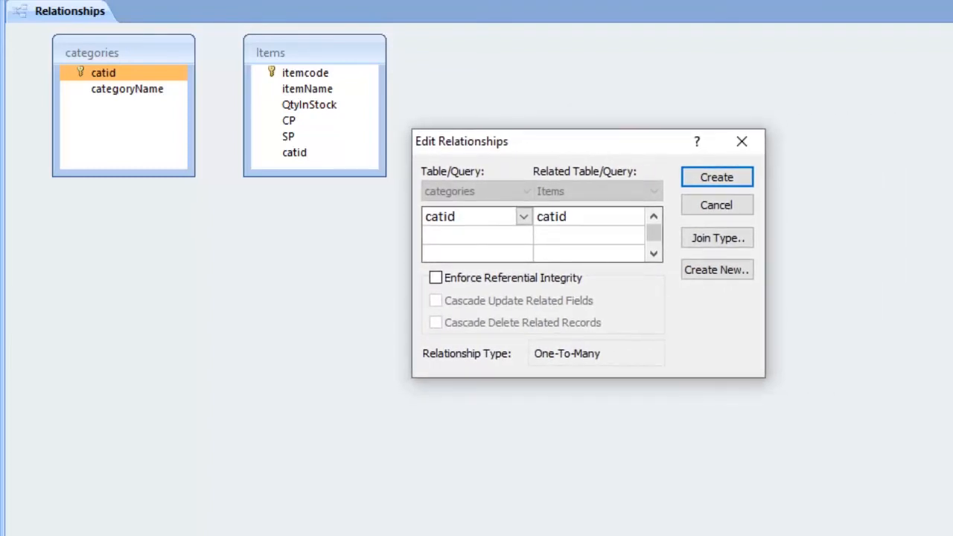
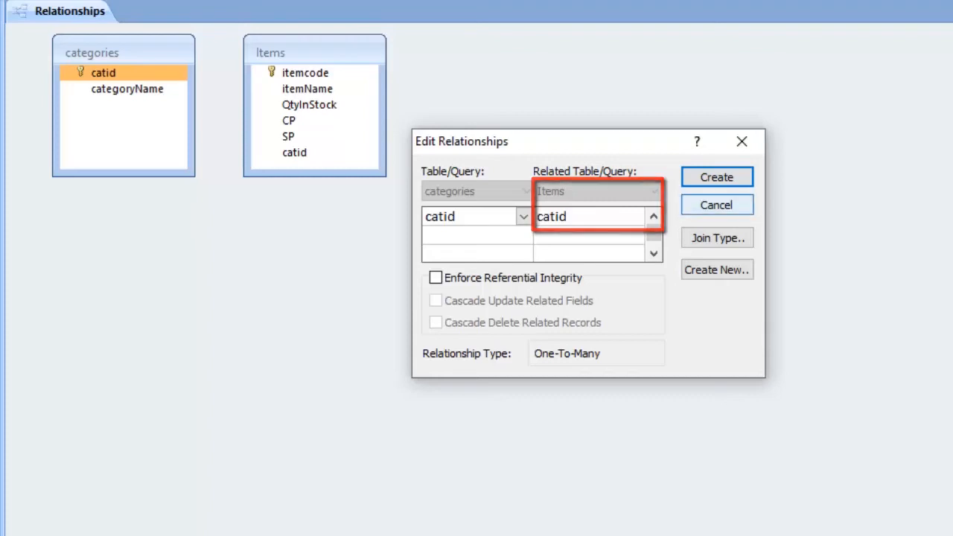
- Restart the relationship by linking catid of categories to SP of Items, and correct the related field to catid
left_click(716, 205)
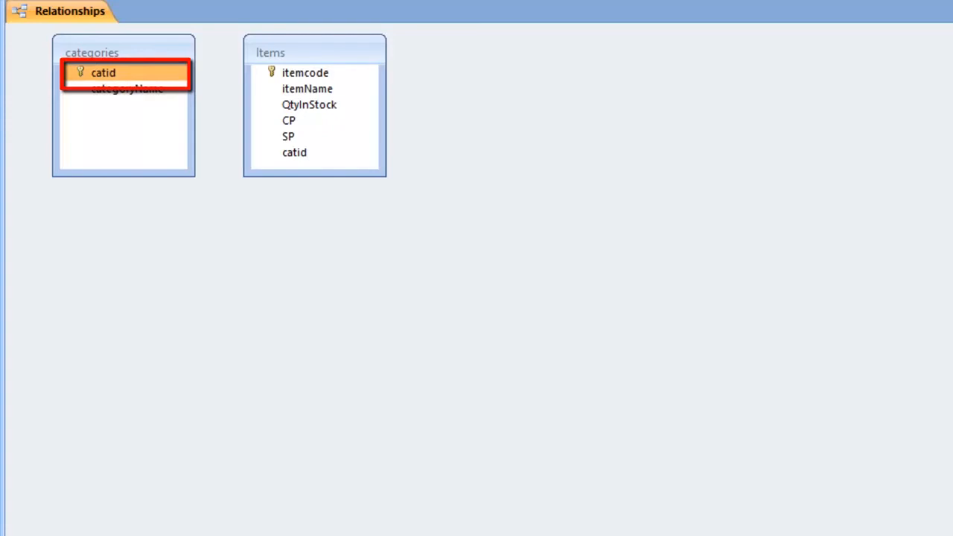
left_click_drag(104, 73, 289, 137)
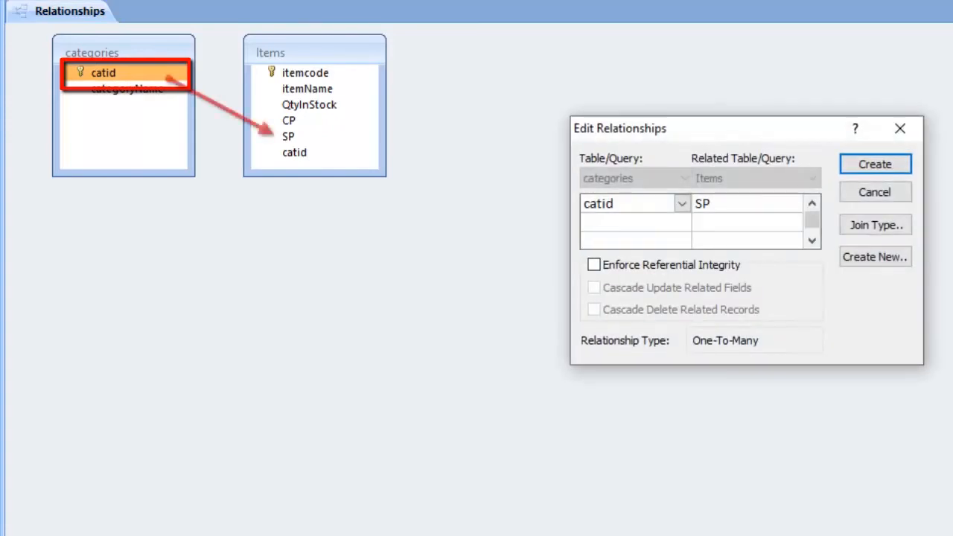
left_click_drag(733, 128, 640, 107)
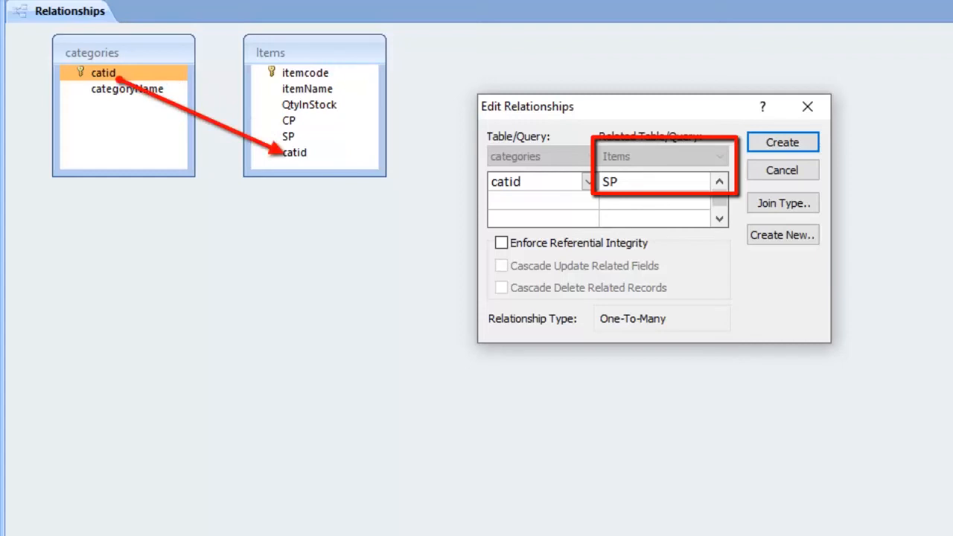
left_click(701, 182)
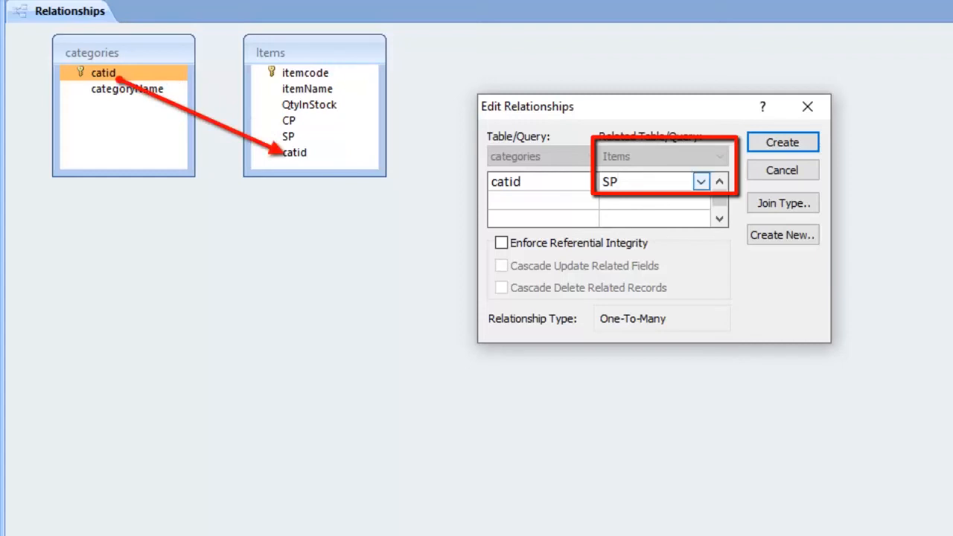
left_click(701, 182)
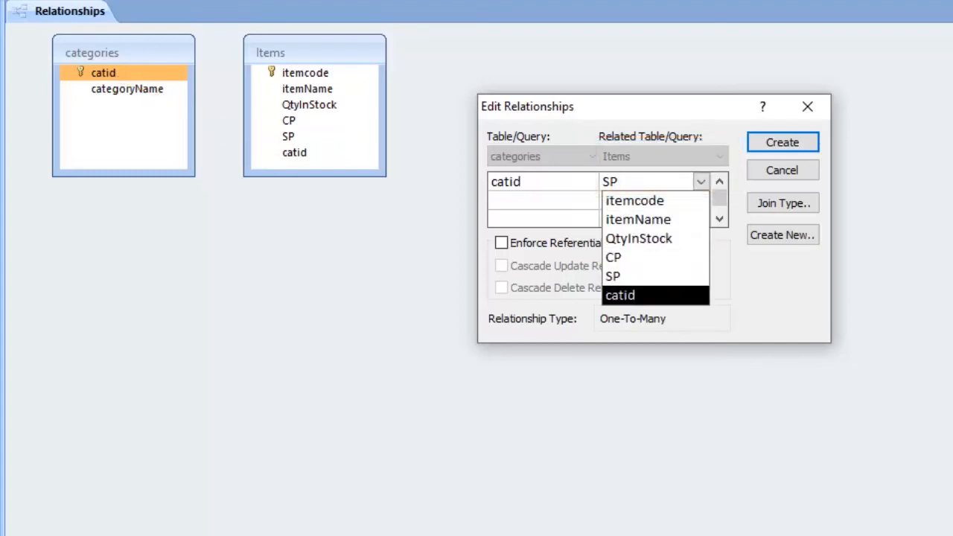
left_click(619, 295)
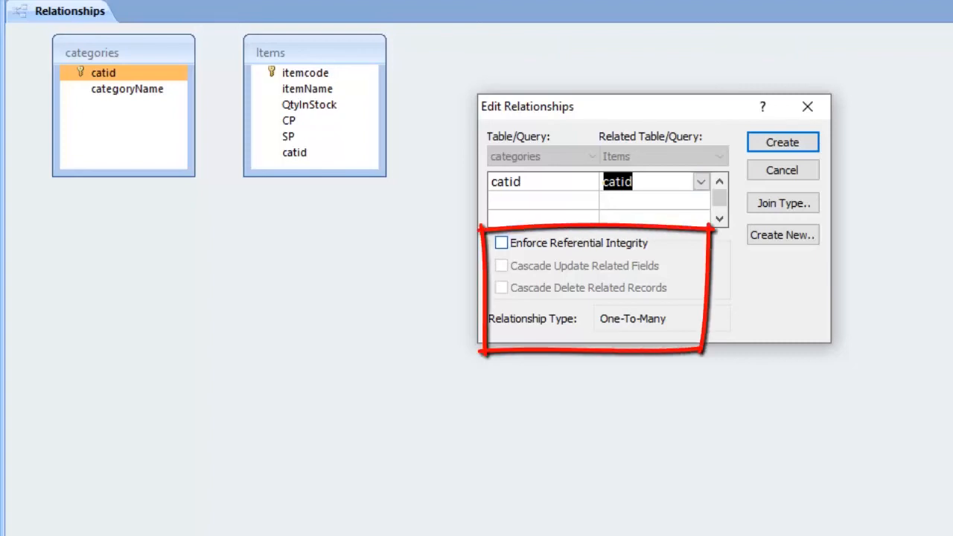
- Create the catid relationship with referential integrity enforced and both cascade update of related fields and cascade delete of related records enabled
left_click(501, 243)
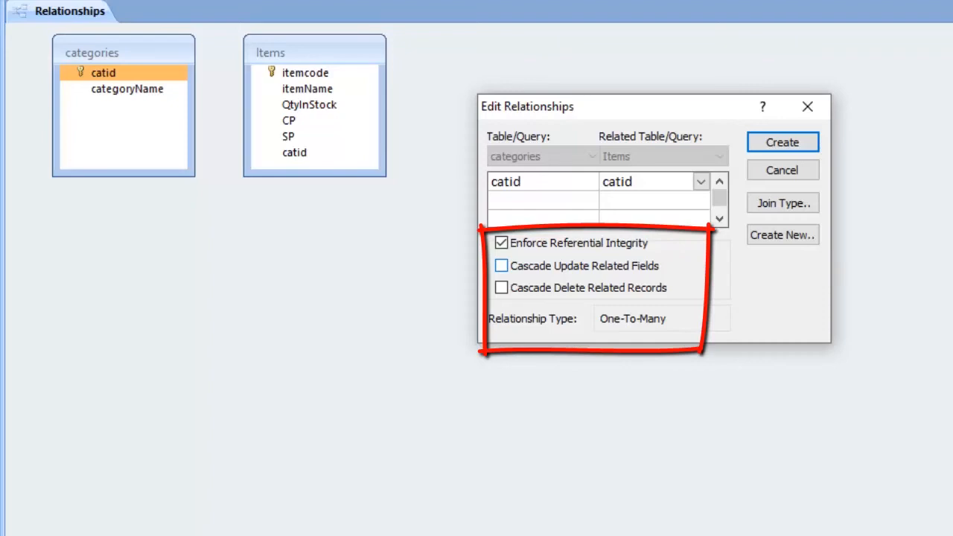
left_click(502, 266)
left_click(501, 287)
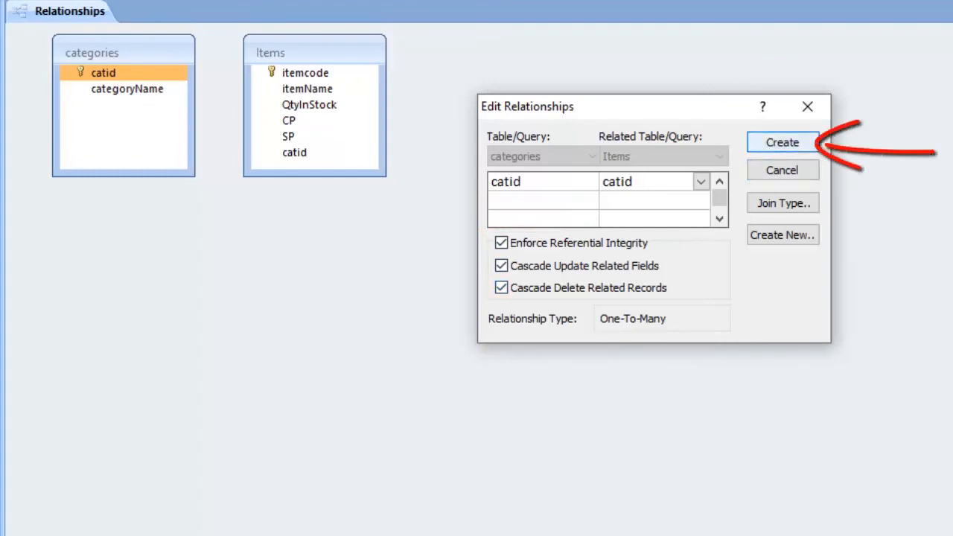
key("Return")
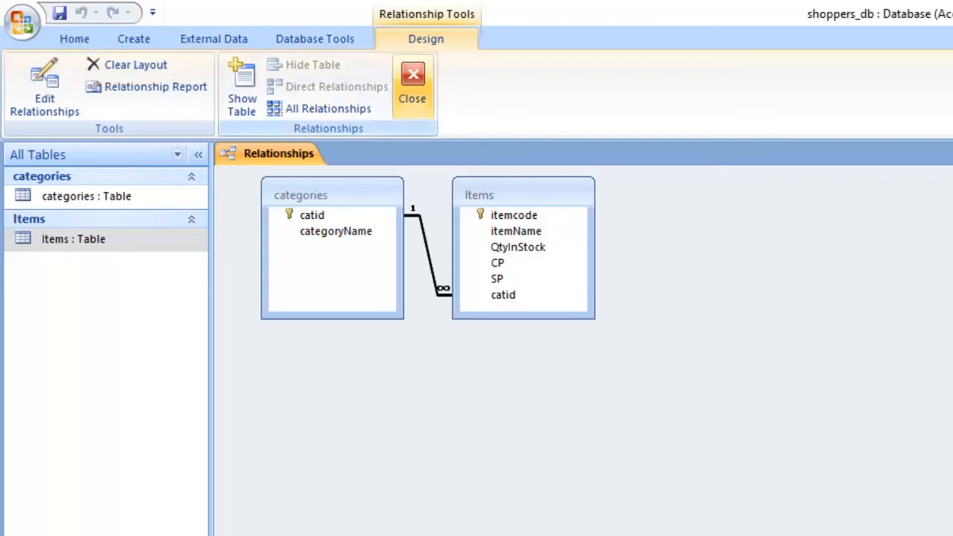
- Close the relationships layout and open the Items and categories tables in Datasheet View
left_click(412, 82)
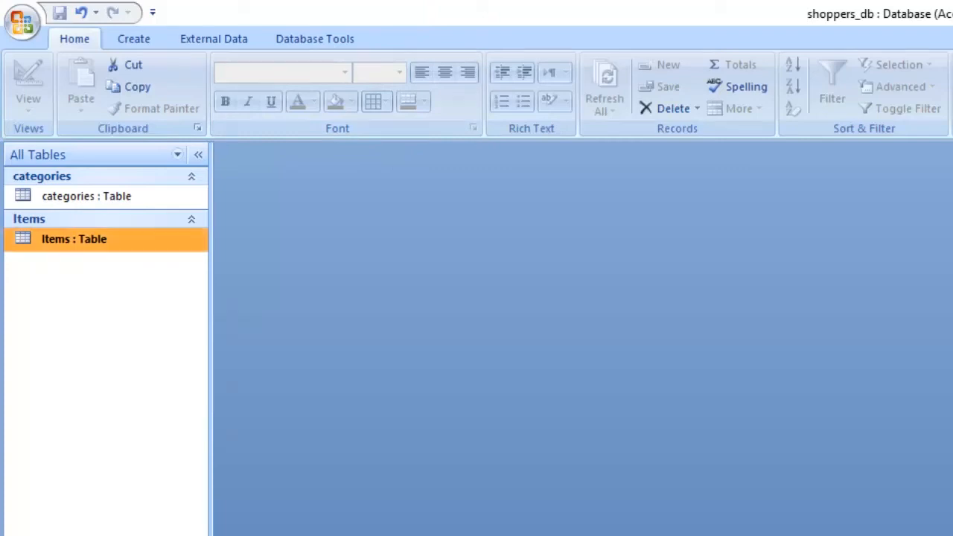
double_click(45, 239)
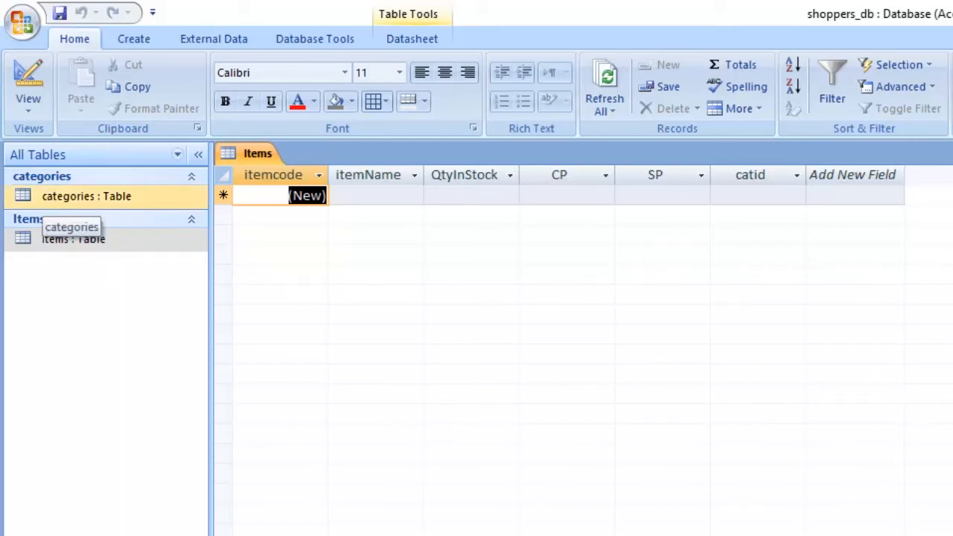
double_click(52, 197)
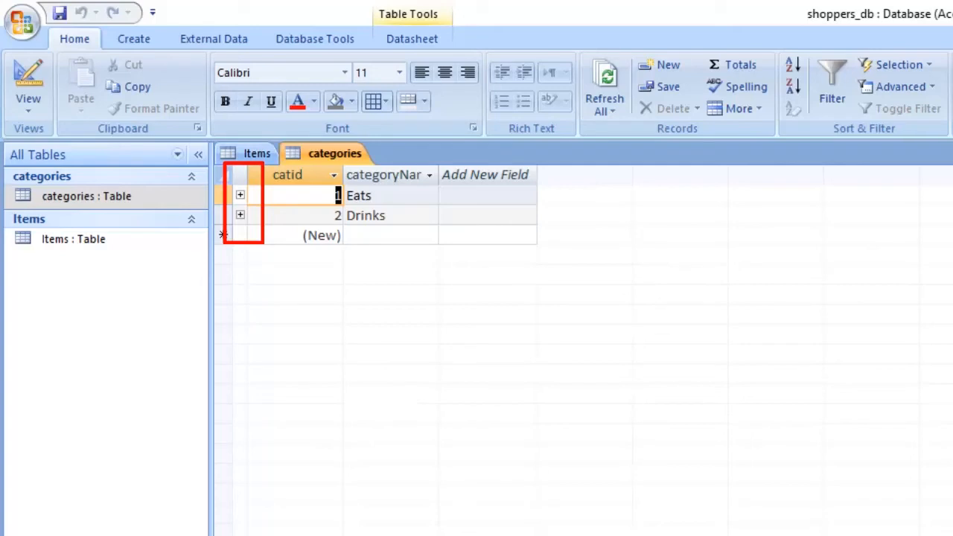
- Expand the related items of the Eats category and enter Bread as the itemName of a new record
left_click(241, 195)
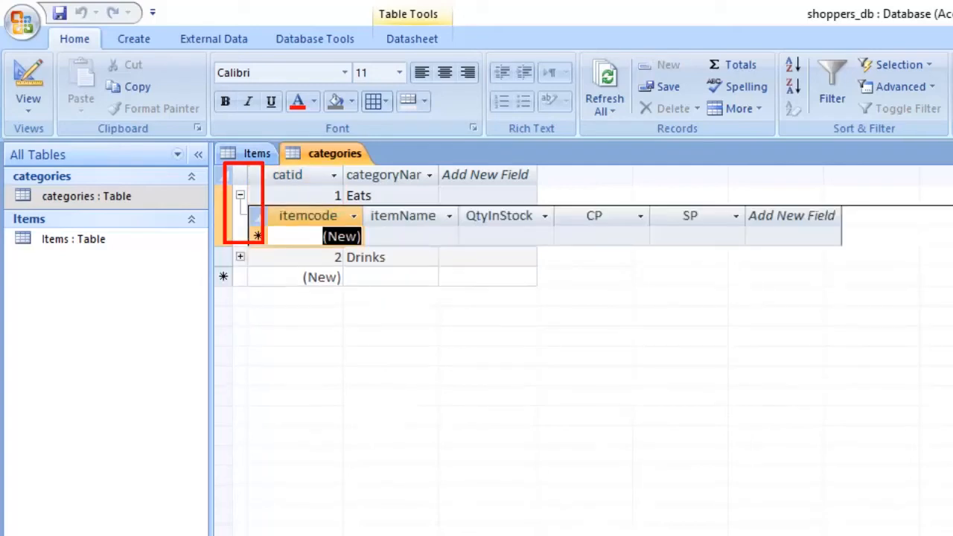
left_click(241, 195)
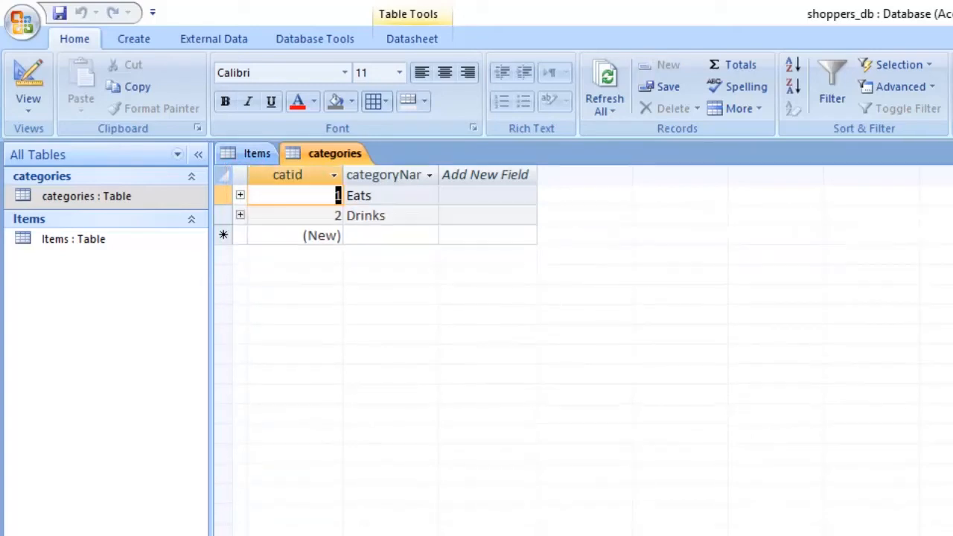
left_click(240, 195)
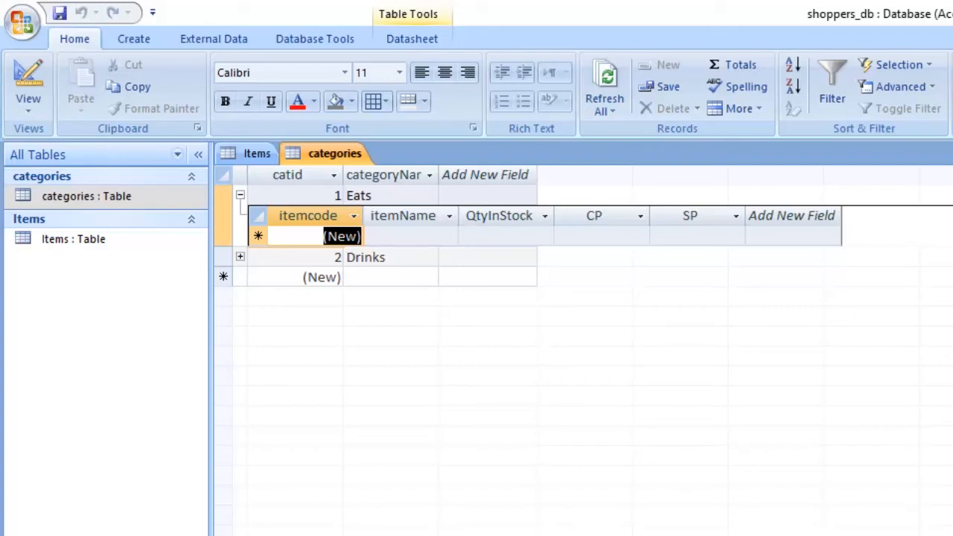
left_click(410, 236)
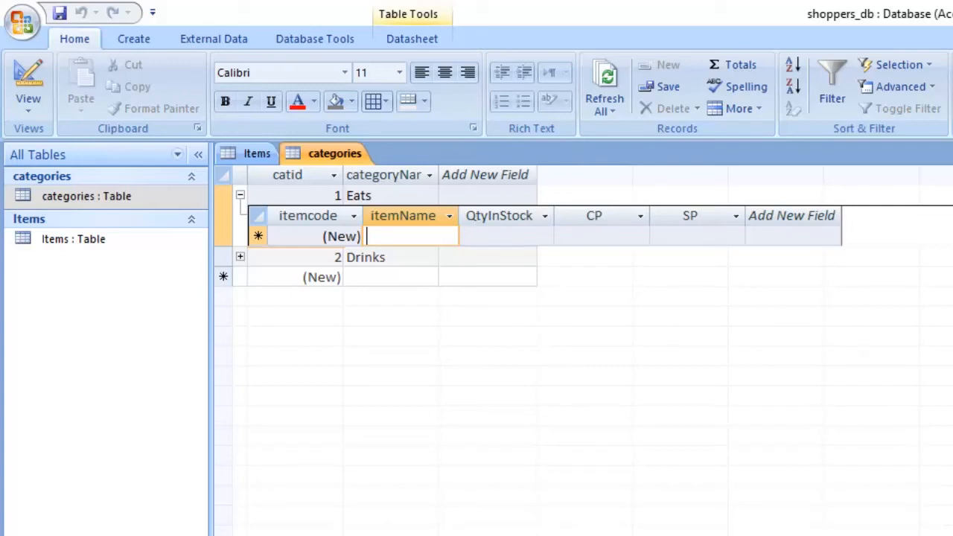
type("Brea")
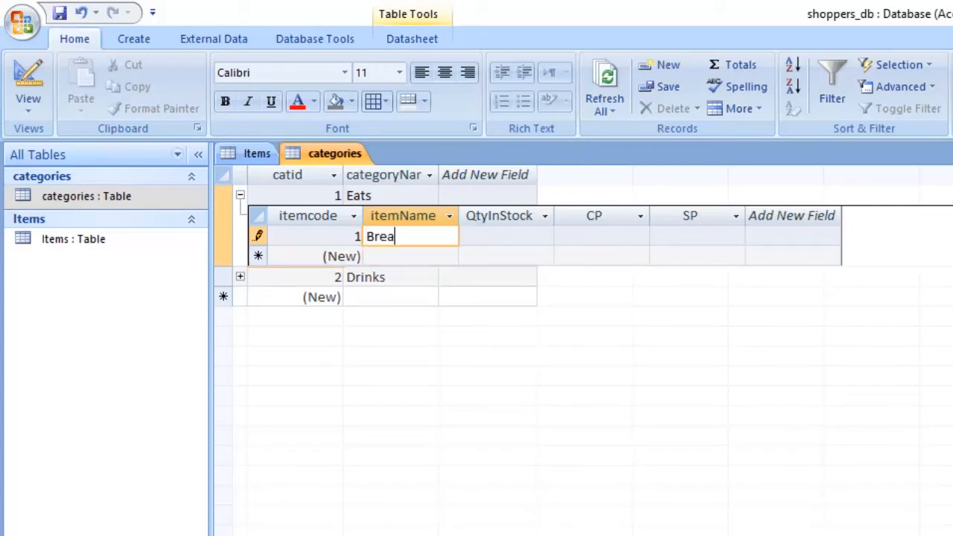
type("d")
key("Tab")
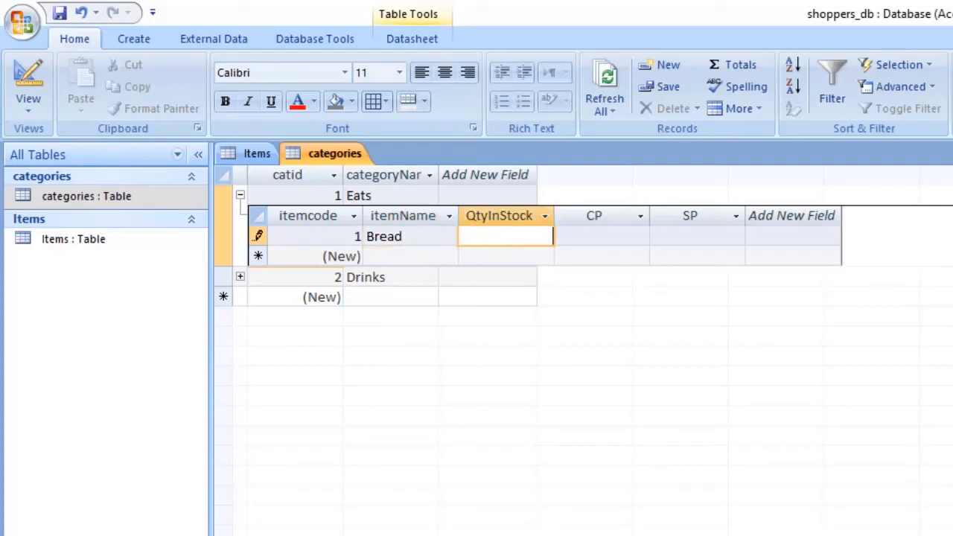
- Set the Bread item's QtyInStock to 50, CP to 2000 and SP to 2500
type("50")
key("Tab")
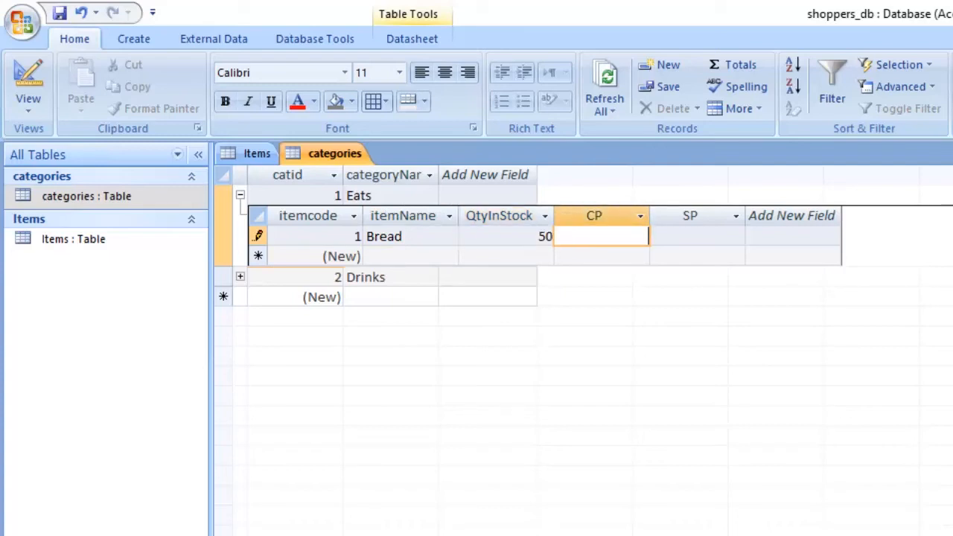
type("2000")
key("Tab")
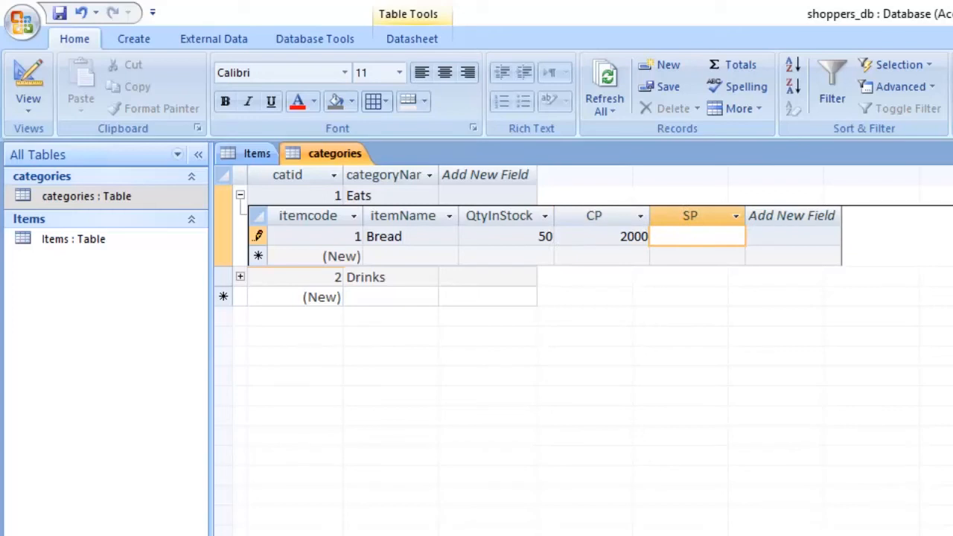
type("2500")
key("Tab")
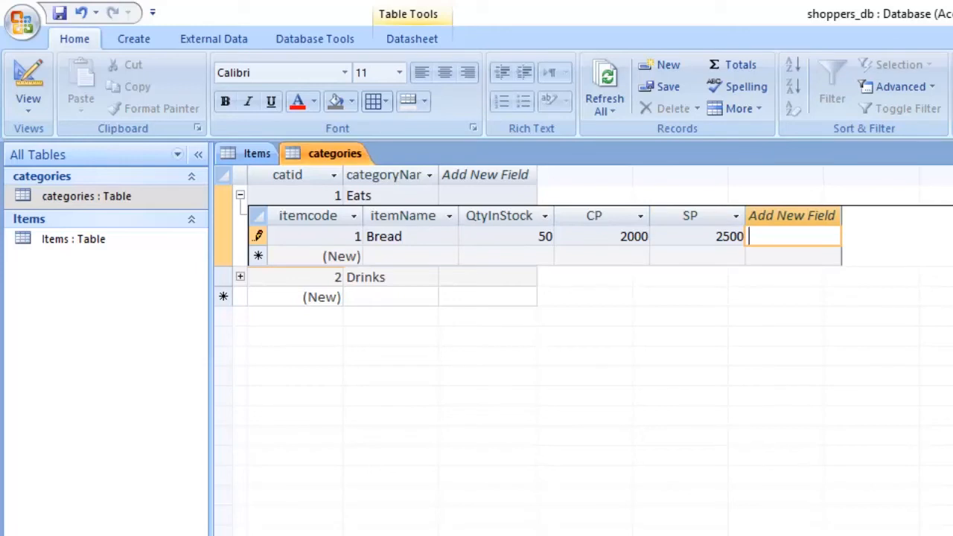
- Compare the catid column of the Items table with the Bread record under Eats in the categories table
left_click(257, 154)
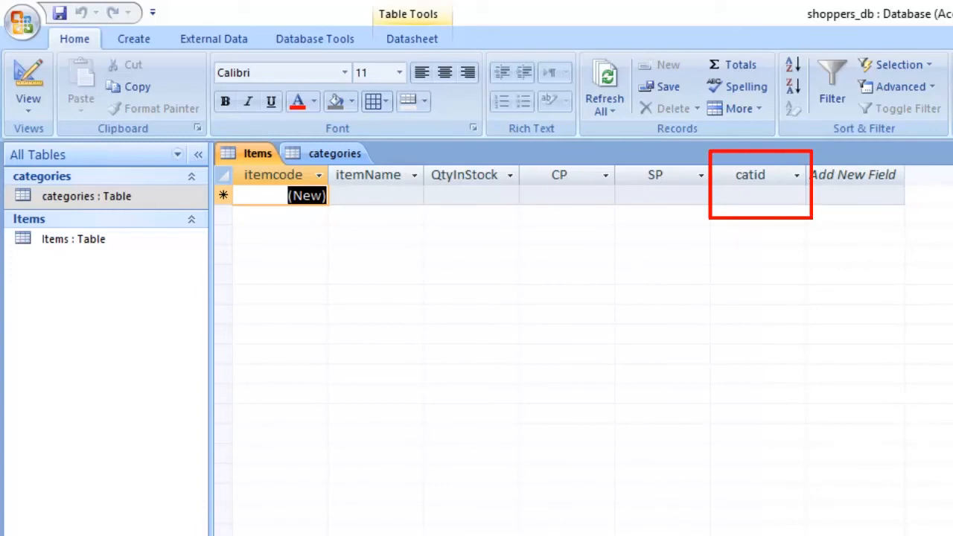
left_click(750, 175)
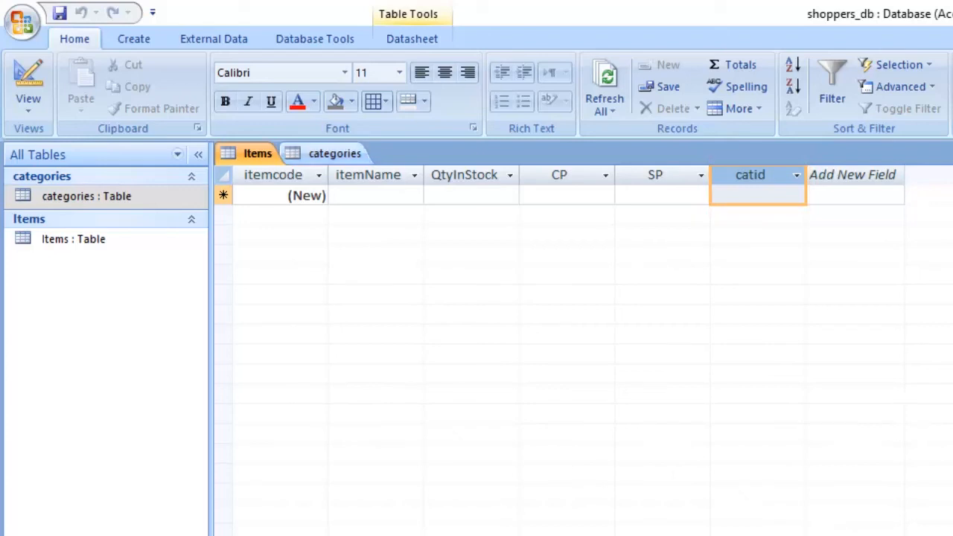
left_click(334, 153)
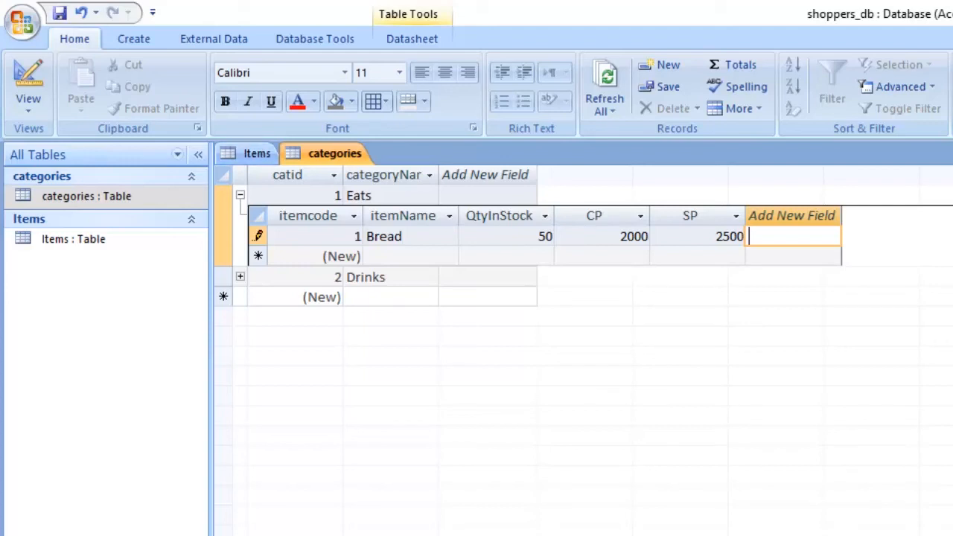
left_click(256, 153)
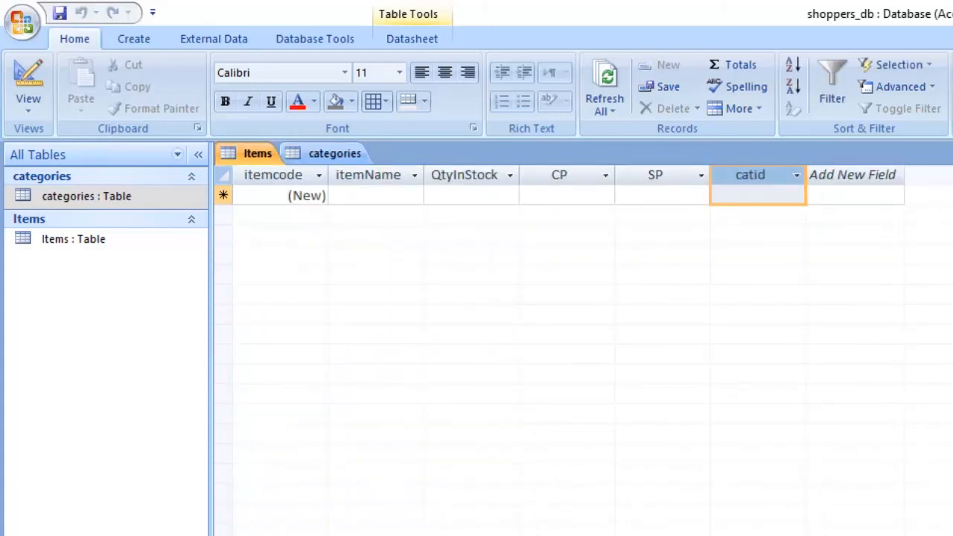
left_click(334, 153)
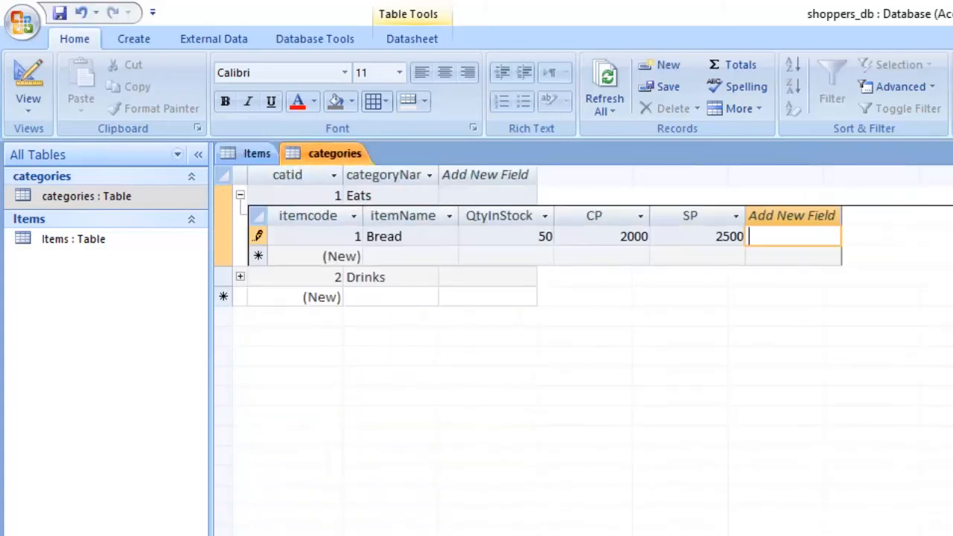
- Commit the Bread record under Eats, and close and reopen the Items table to reload its records
left_click(507, 256)
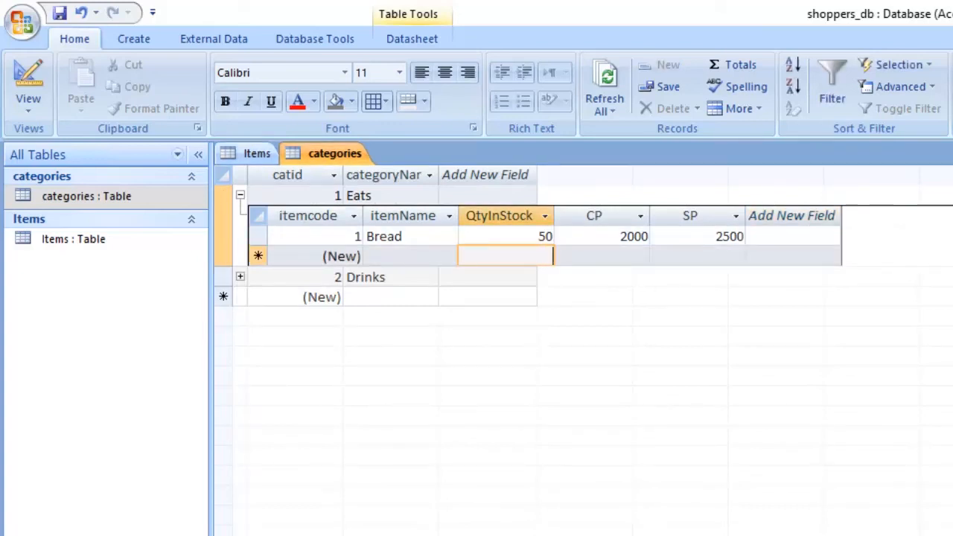
left_click(257, 153)
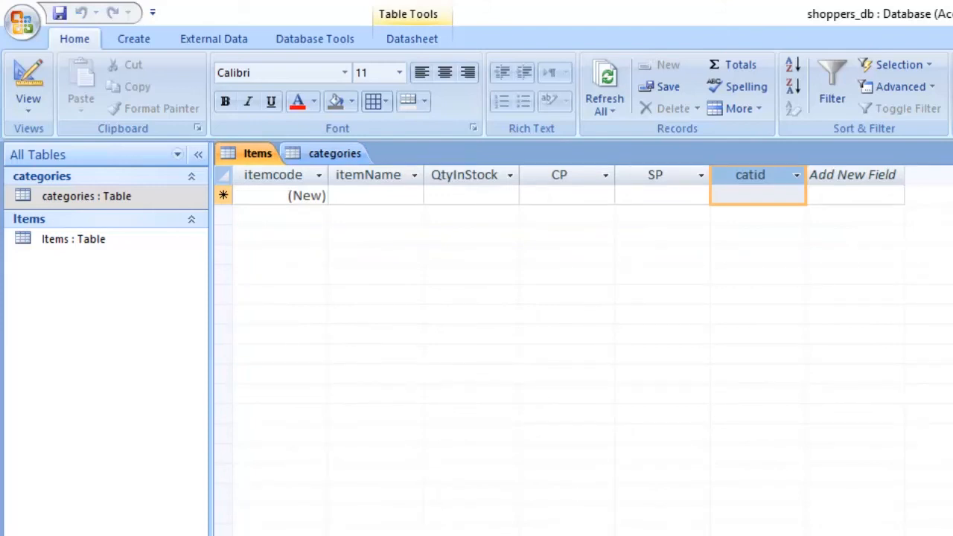
left_click(258, 154)
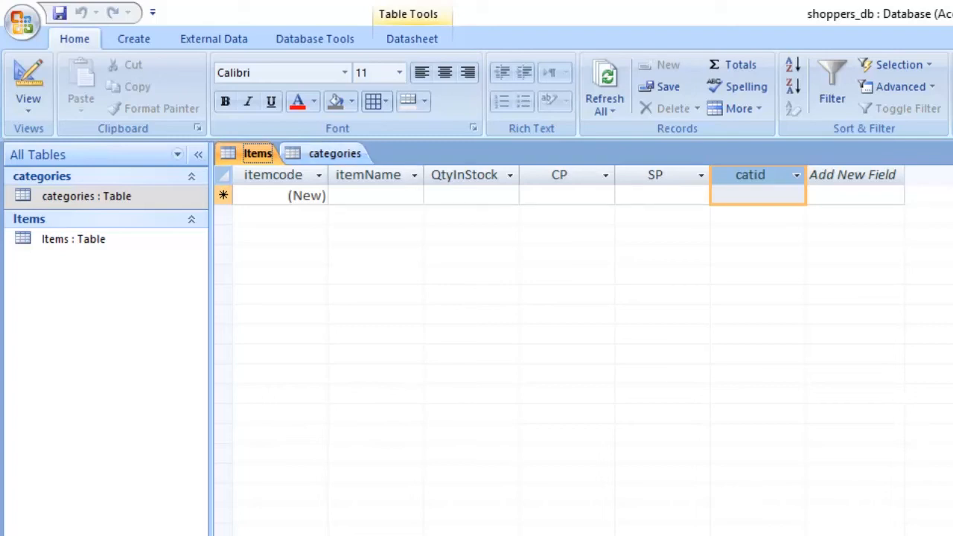
left_click(334, 154)
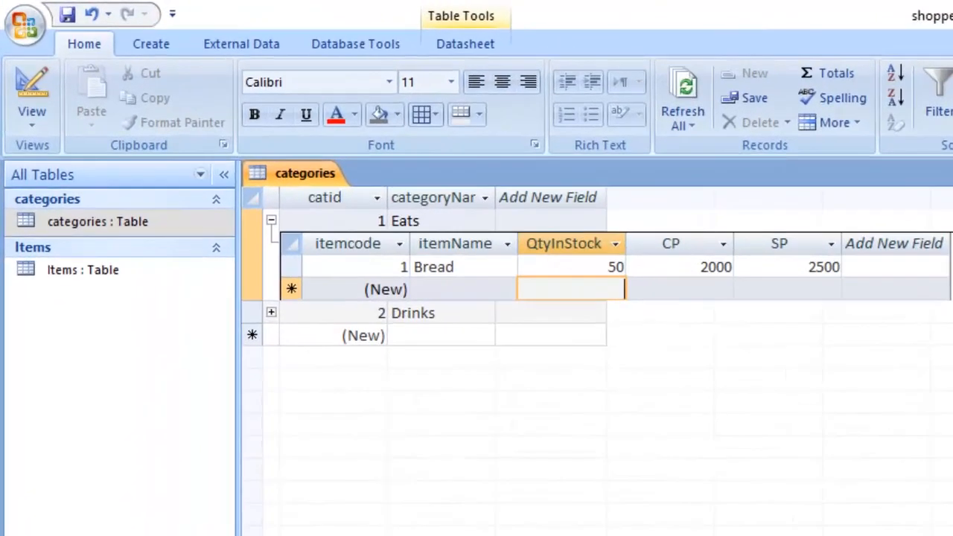
double_click(78, 254)
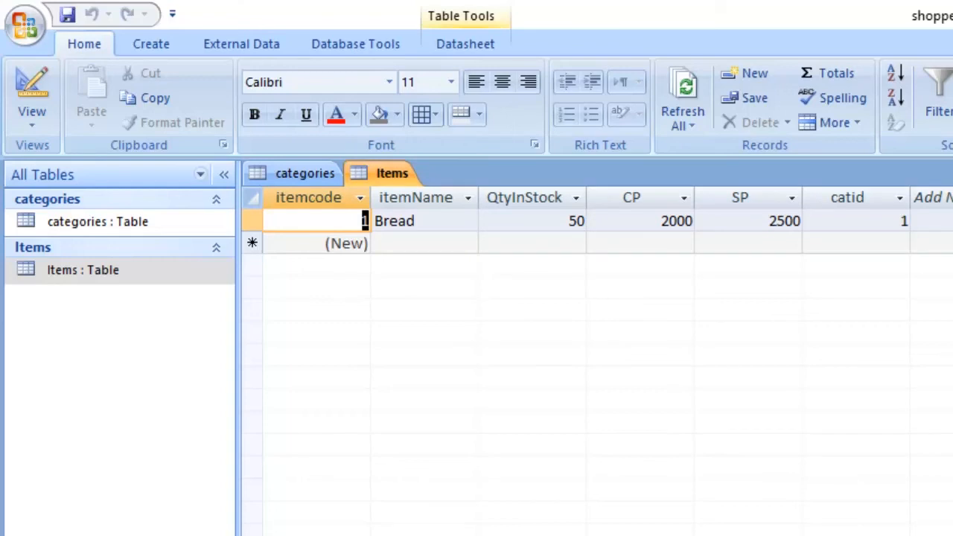
- Examine the catid column in the Items table and the related items of Eats in the categories table
left_click(847, 198)
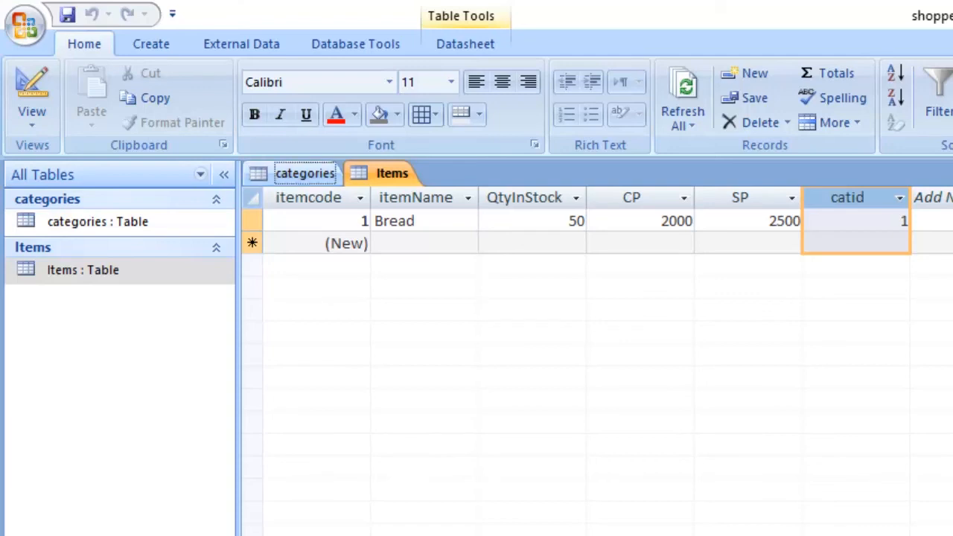
left_click(304, 173)
left_click(271, 220)
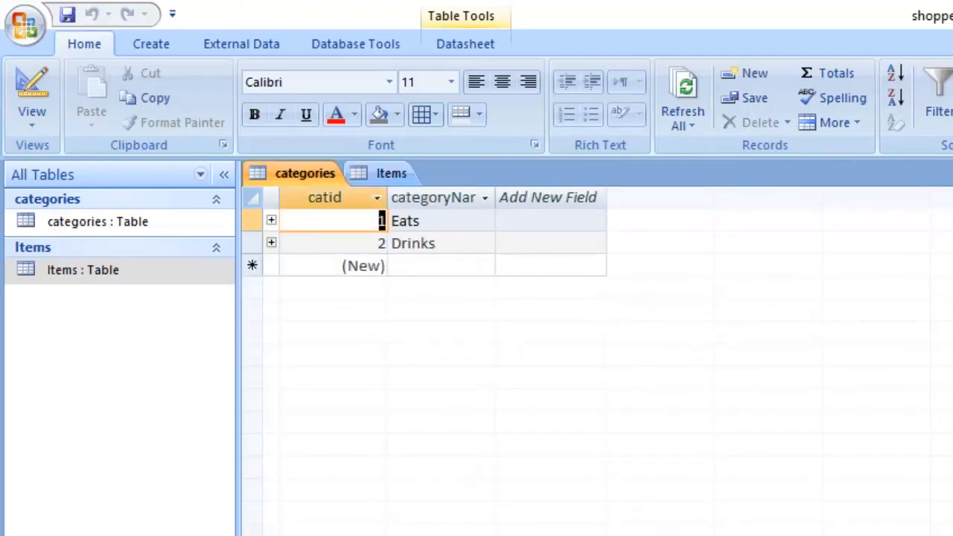
left_click(271, 220)
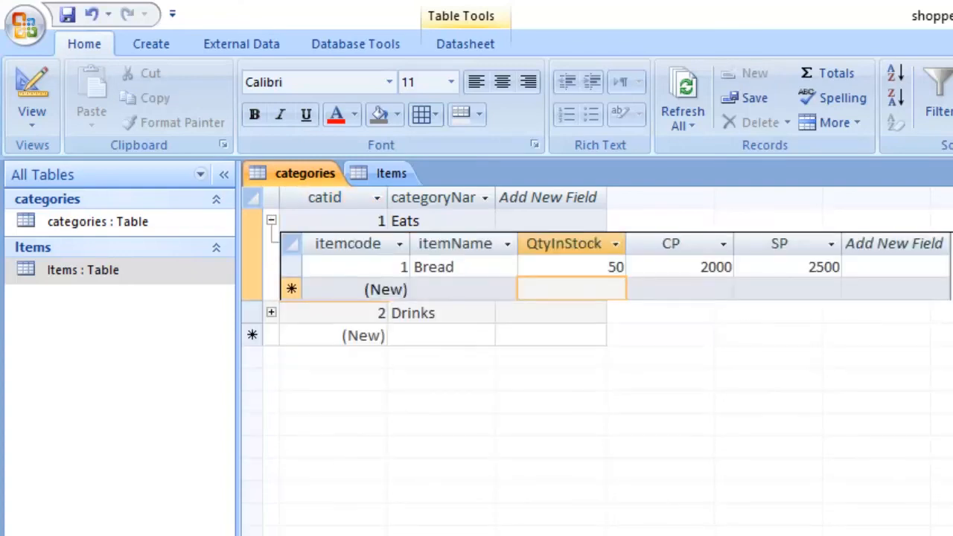
left_click(271, 220)
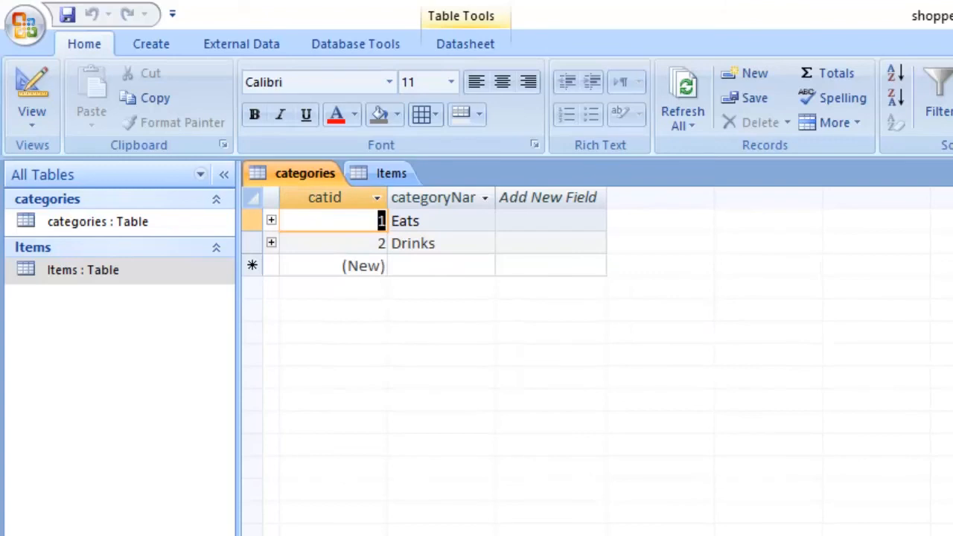
- Expand the Drinks category in the categories table and add a related item named Pepsi
left_click(271, 243)
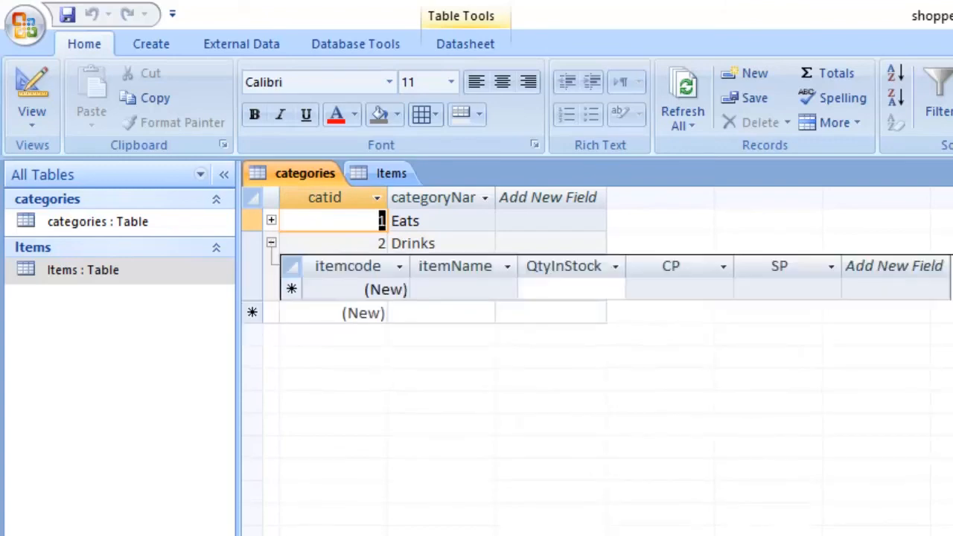
left_click(463, 290)
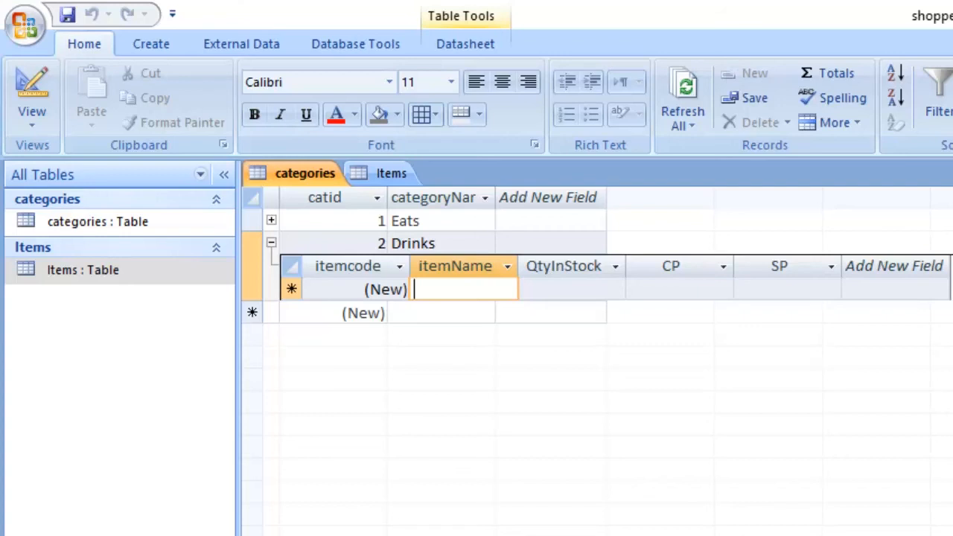
type("Co")
key("BackSpace")
key("BackSpace")
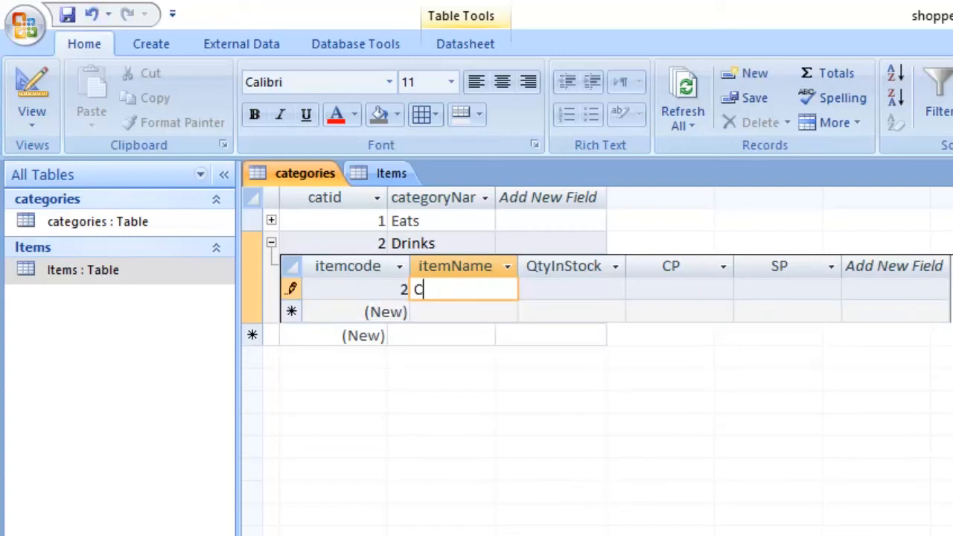
type("Pepsi")
key("Tab")
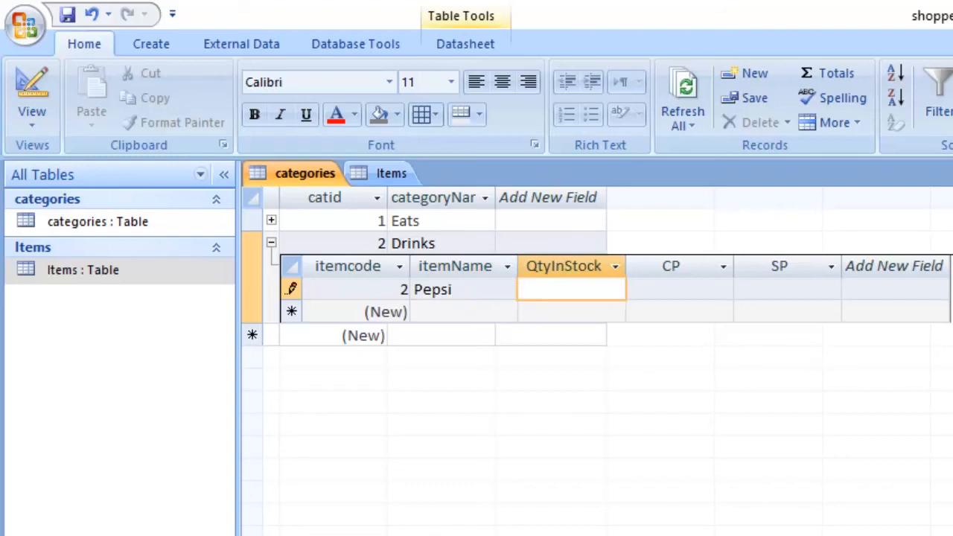
- Set the Pepsi item's QtyInStock to 60, CP to 1000 and SP to 2000
type("60")
key("Tab")
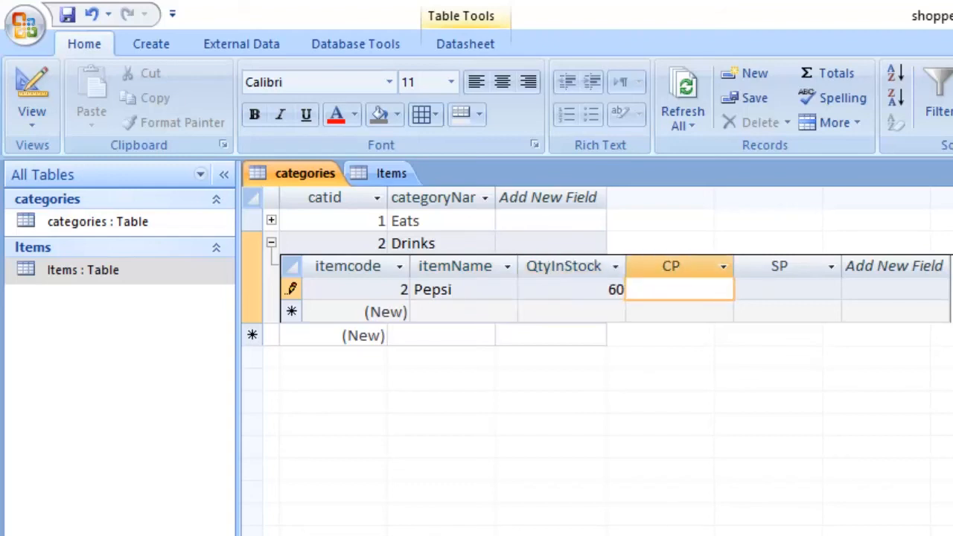
type("1000")
key("Tab")
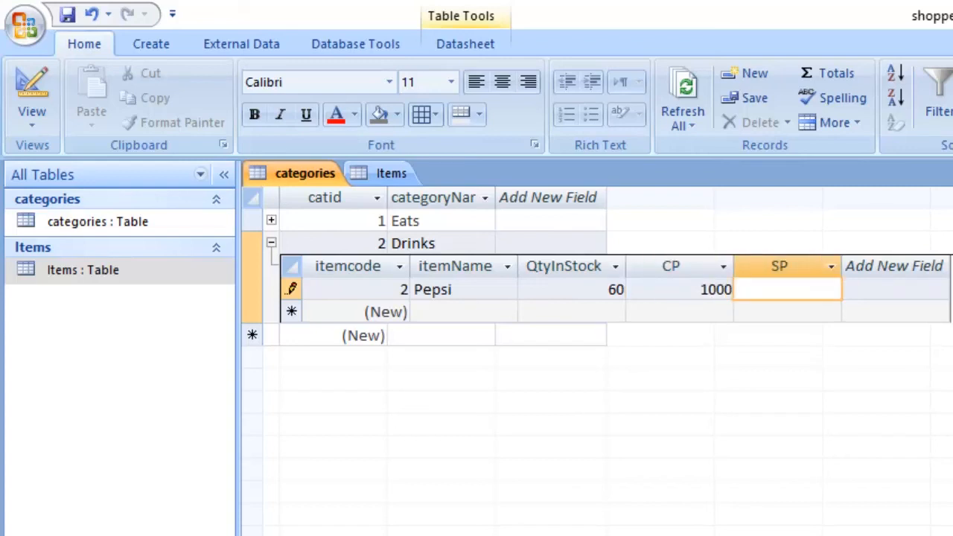
type("2000")
key("Tab")
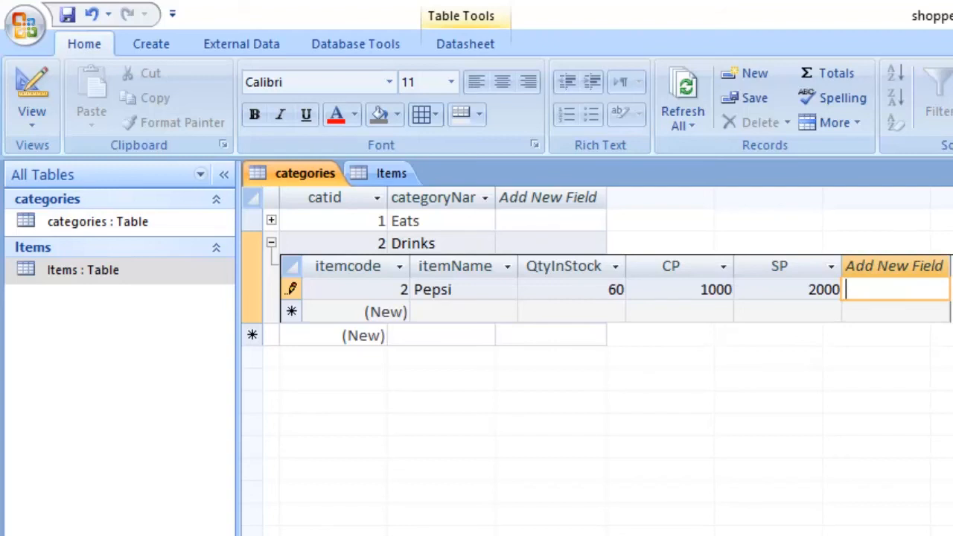
- Close and reopen the Items table to check for the Pepsi record, and return to the categories table
left_click(384, 173)
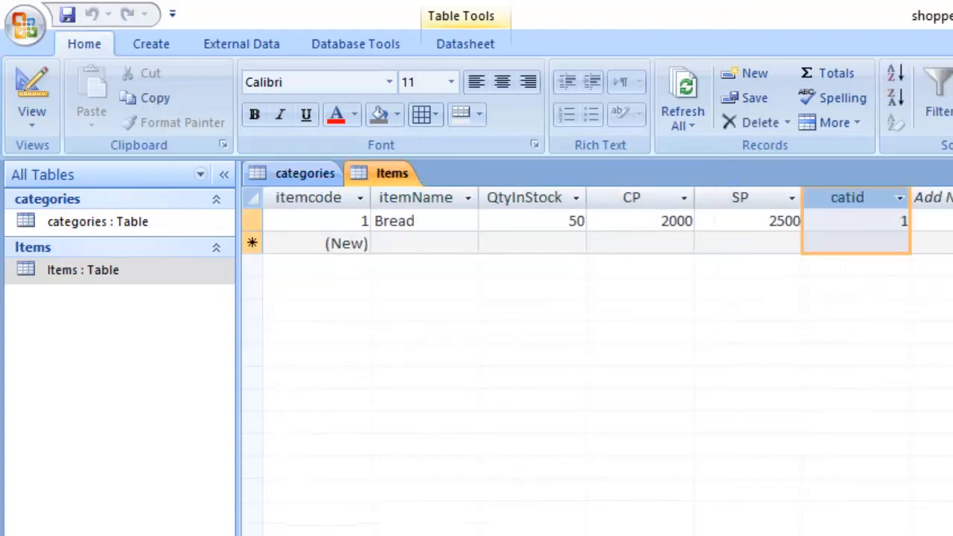
key("ctrl+w")
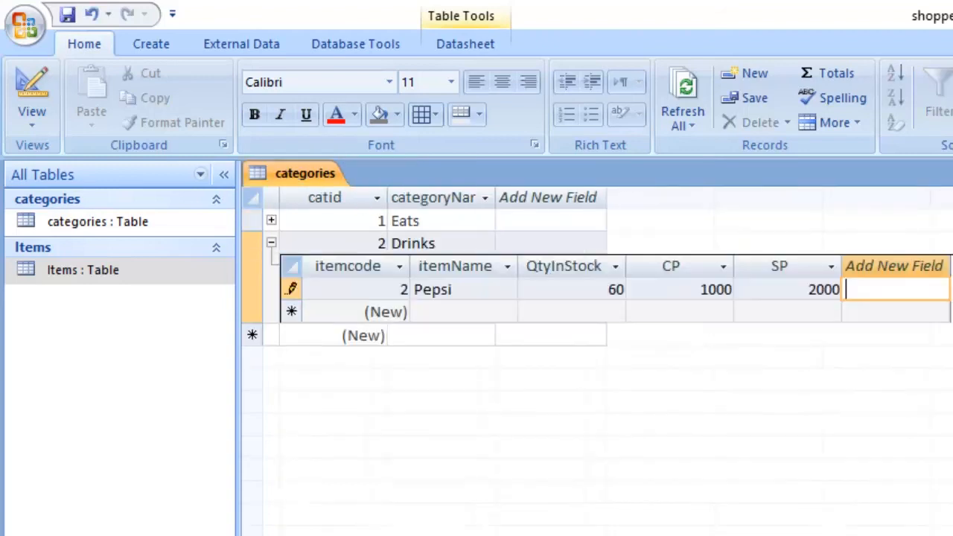
double_click(82, 270)
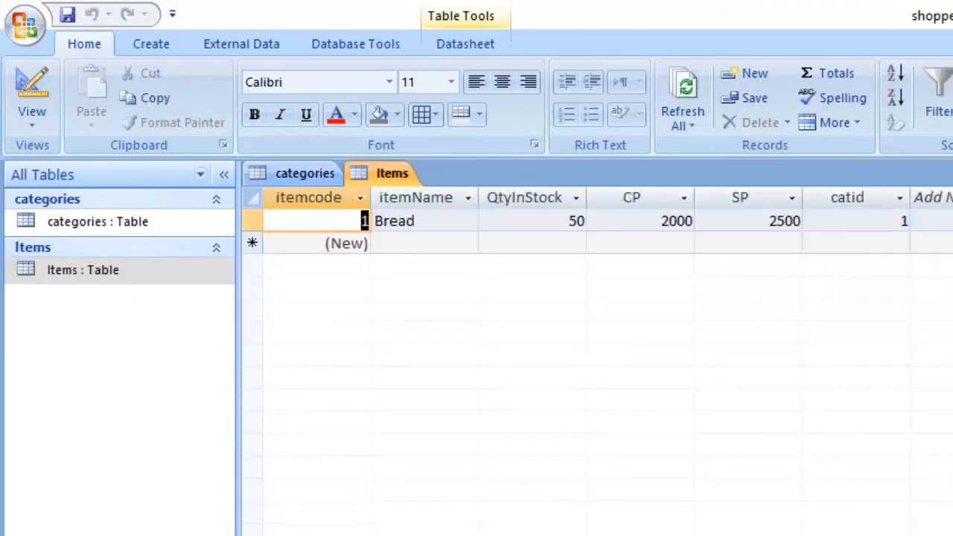
left_click(304, 173)
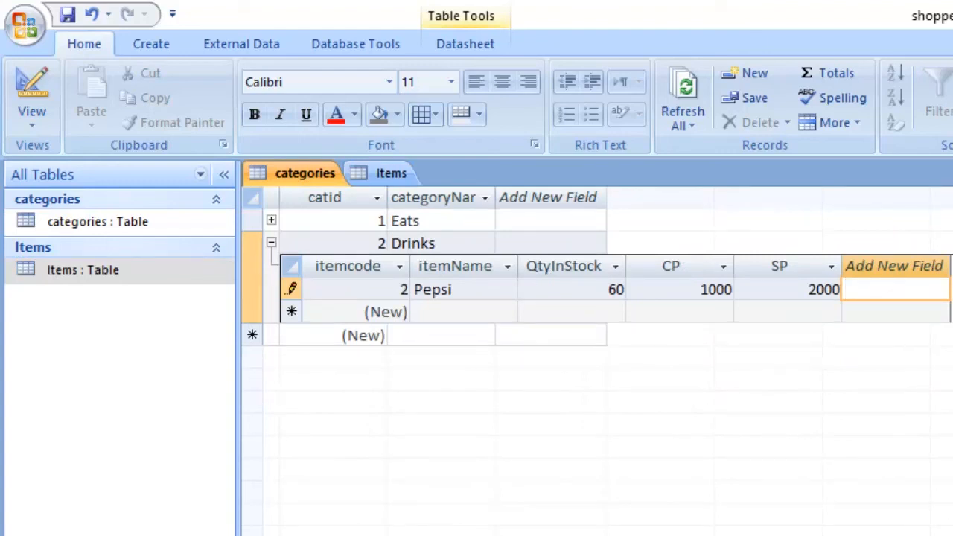
- Commit the Pepsi record under Drinks, and close and reopen the Items table to reload its records
left_click(572, 312)
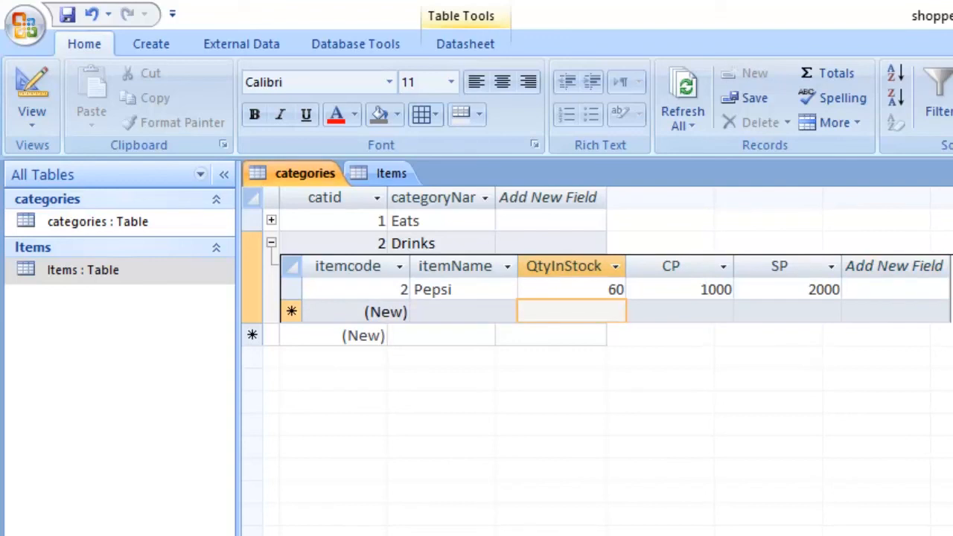
left_click(392, 173)
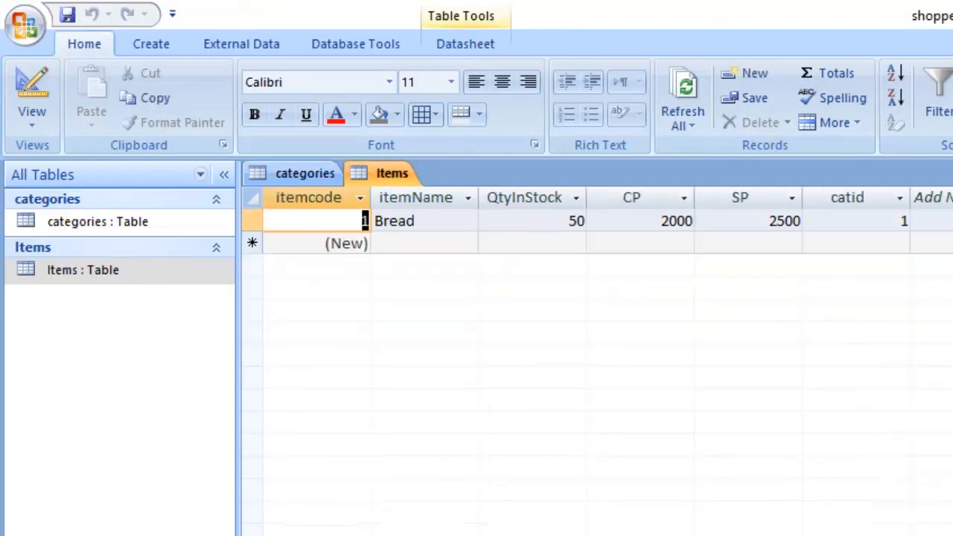
key("ctrl+w")
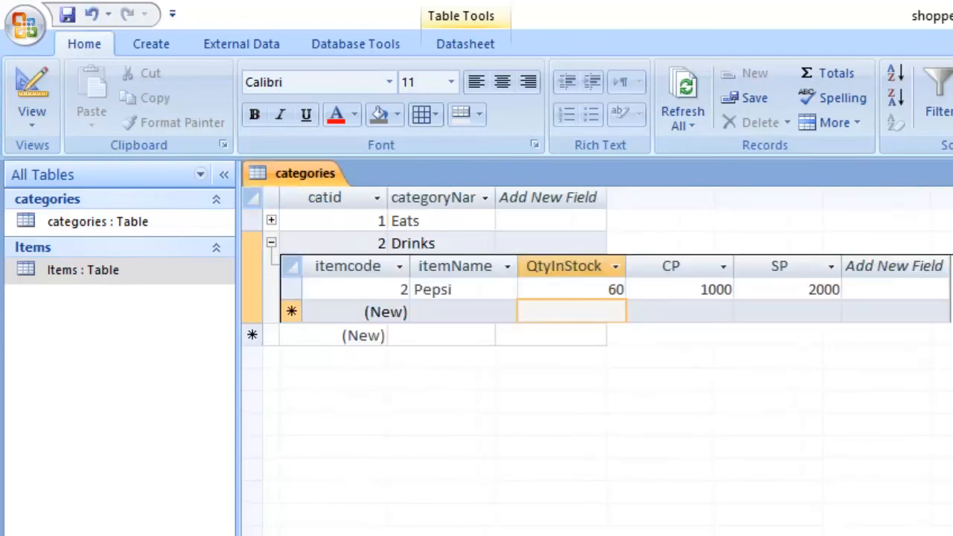
double_click(67, 274)
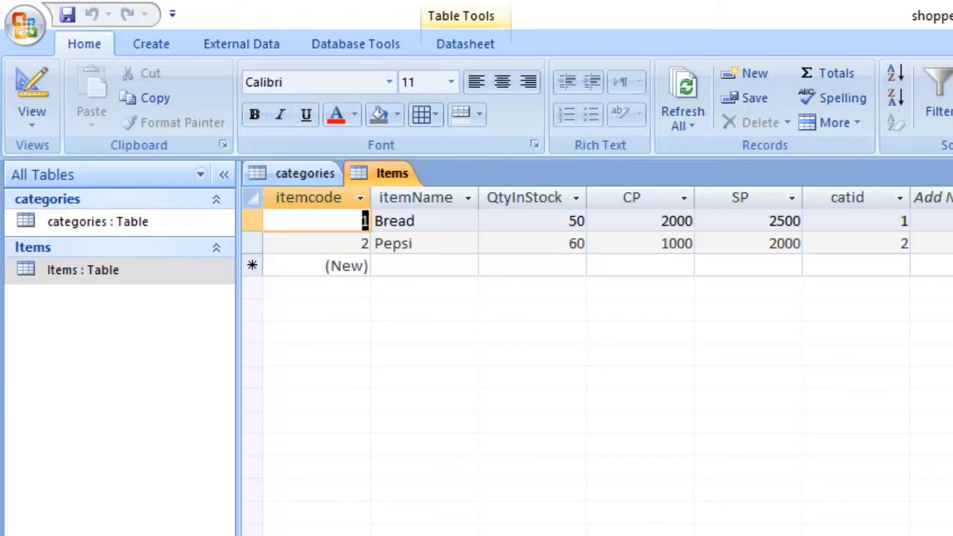
- Add a second related item named Minute Maid under Drinks in the categories table
left_click(305, 172)
left_click(463, 312)
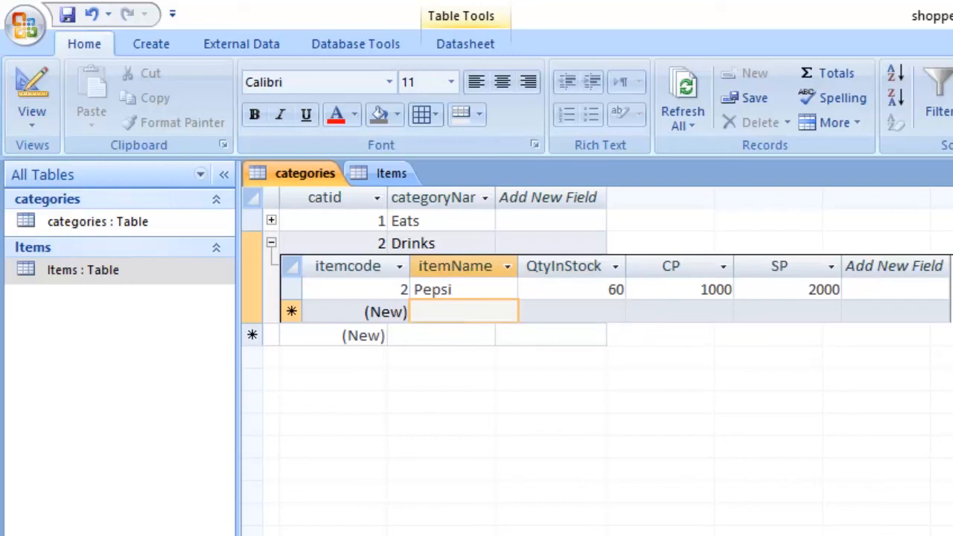
type("M")
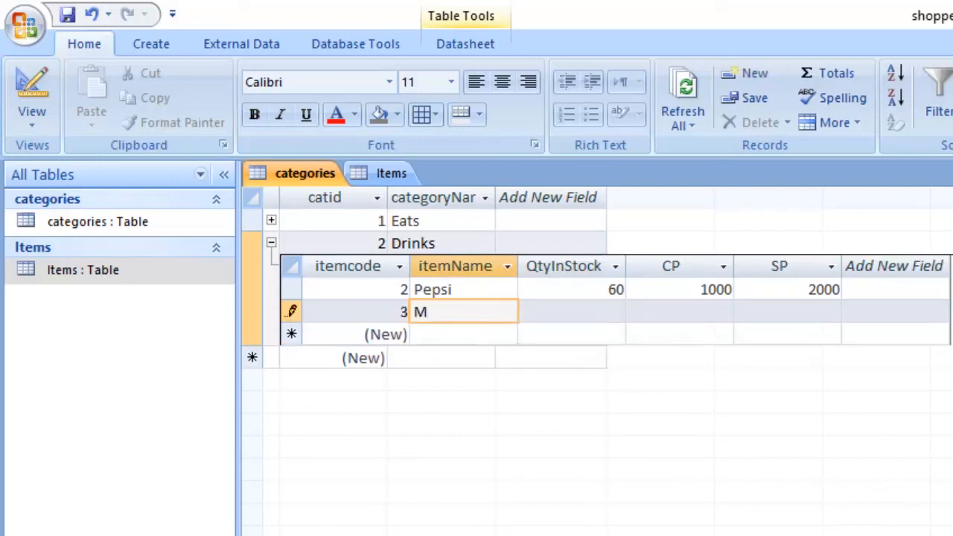
type("inute Ma")
key("BackSpace")
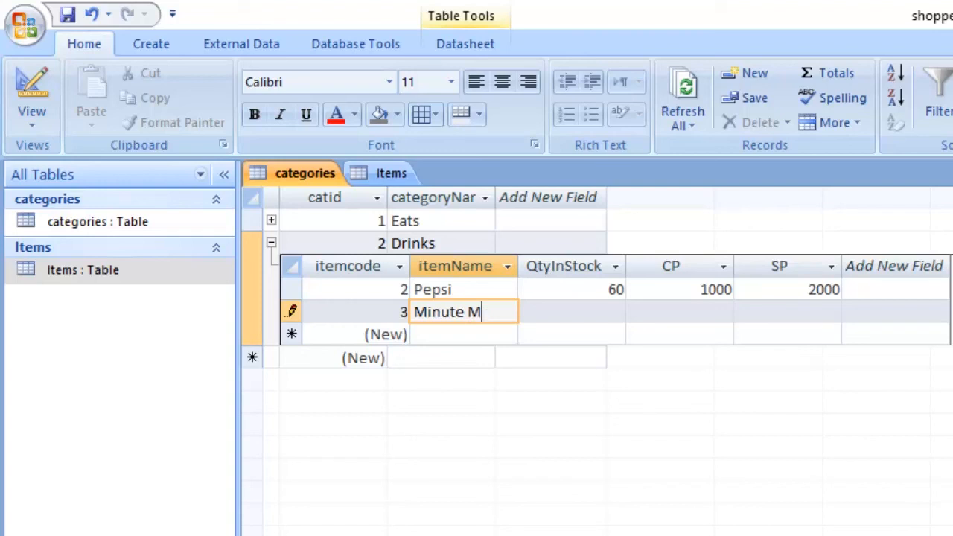
type("aid")
key("Tab")
- Set the Minute Maid item's QtyInStock to 80, CP to 1500 and SP to 2000
type("80")
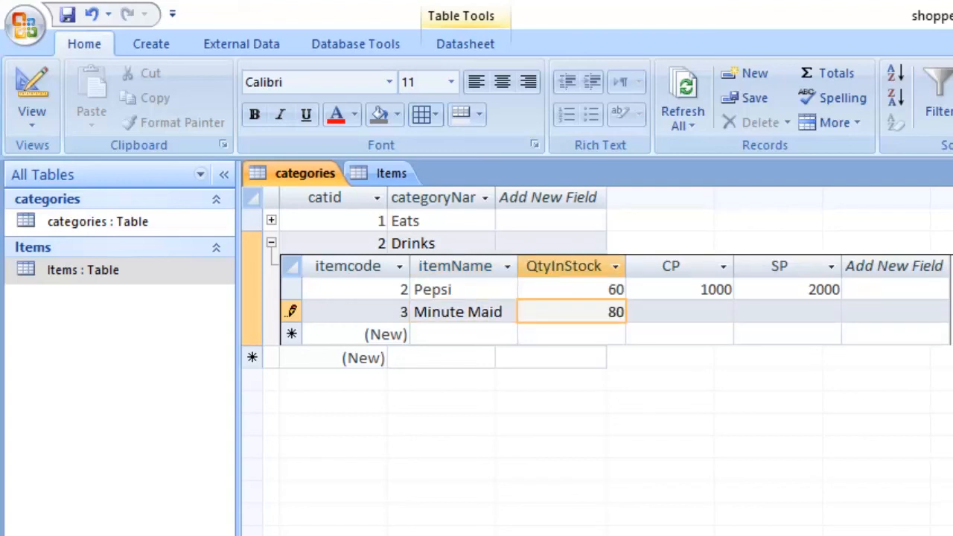
key("Tab")
type("1500")
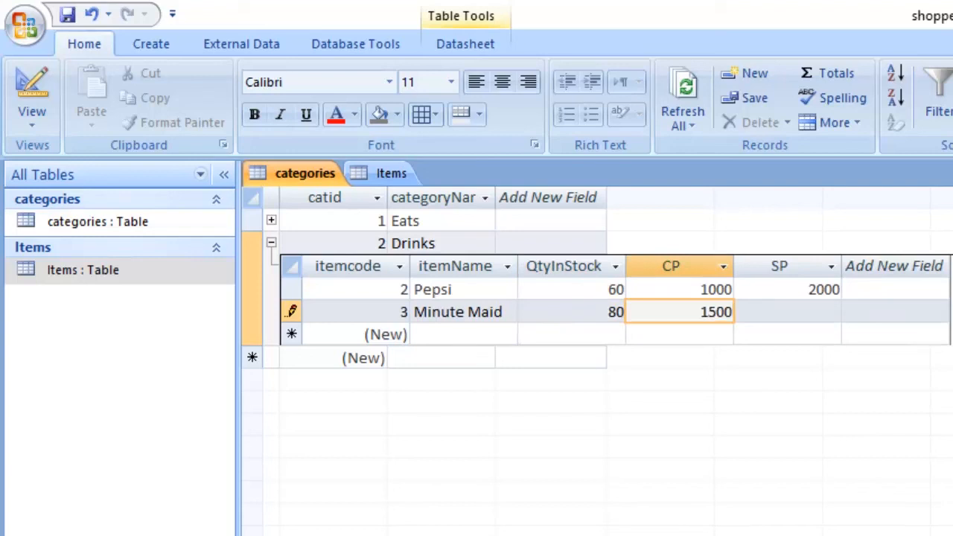
key("Tab")
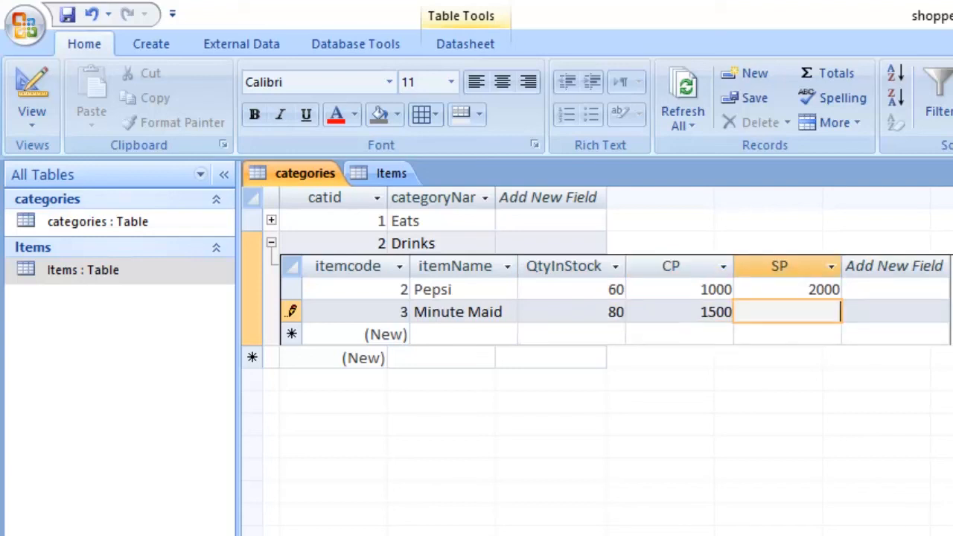
type("2000")
key("Tab")
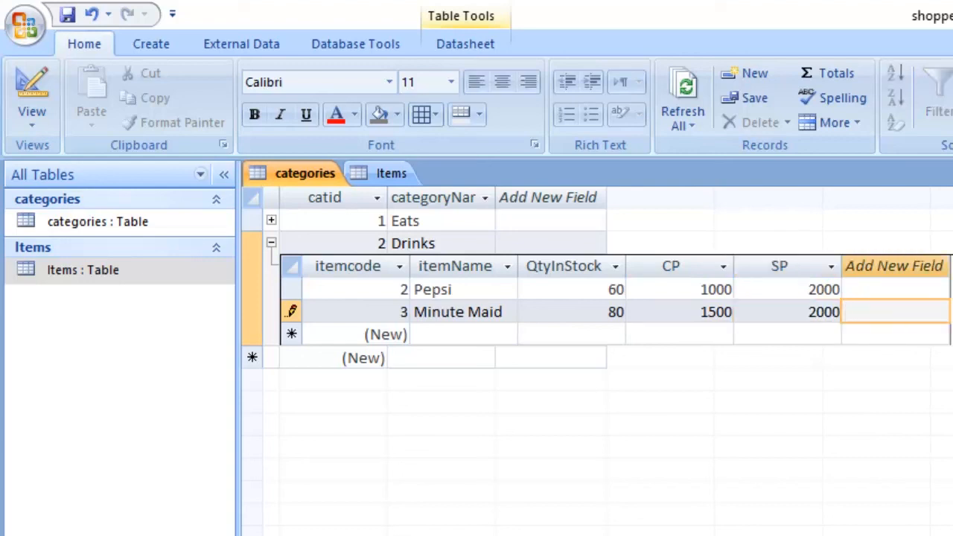
- Collapse the Drinks category to commit the Minute Maid record, and reload the Items table by closing and reopening it
left_click(271, 243)
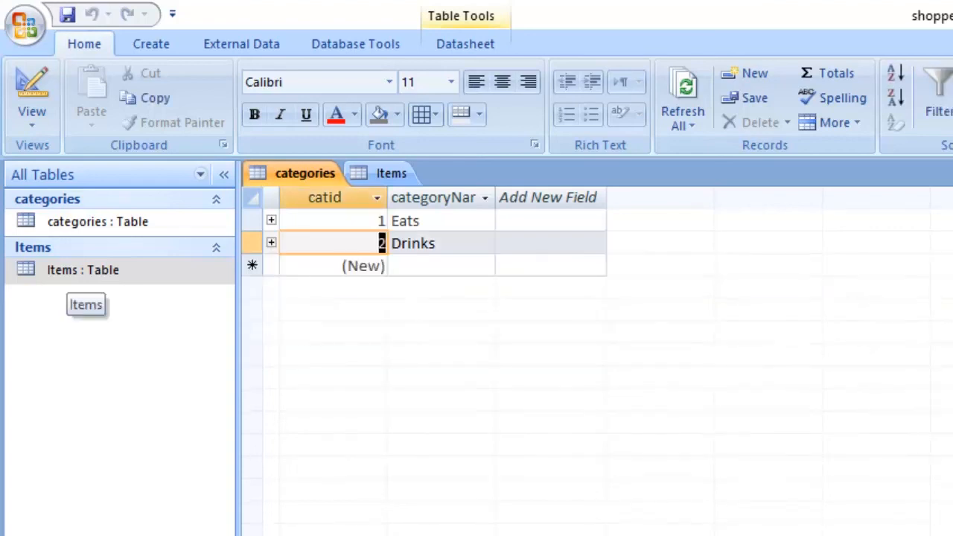
double_click(82, 269)
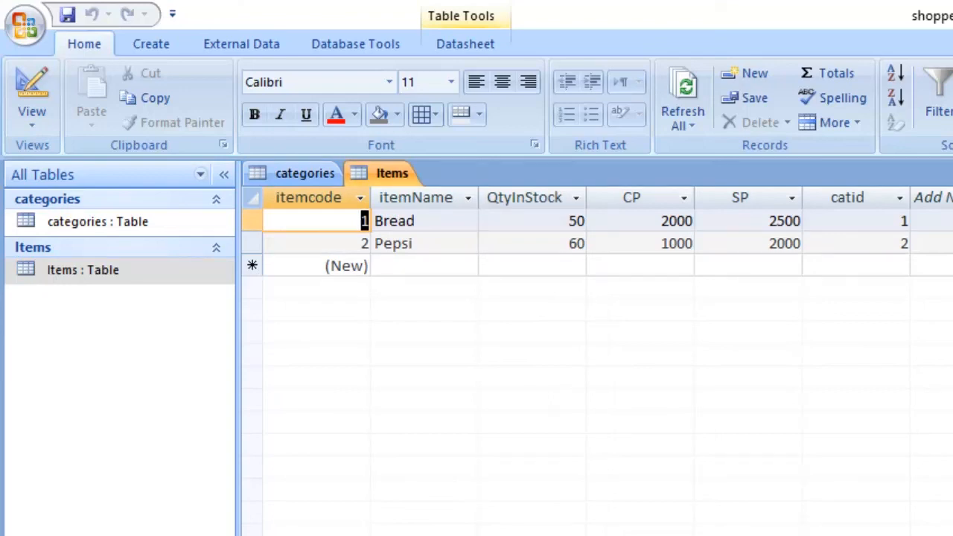
key("ctrl+w")
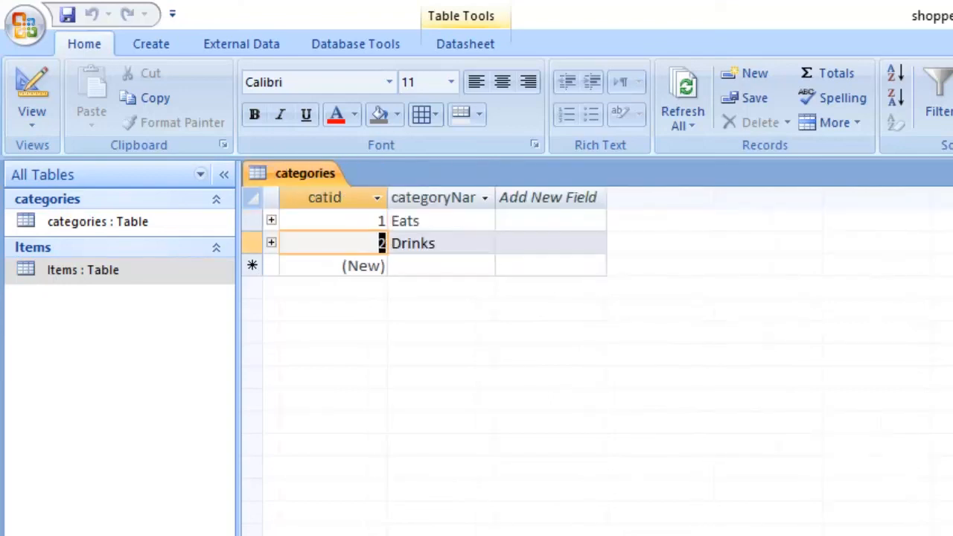
double_click(83, 270)
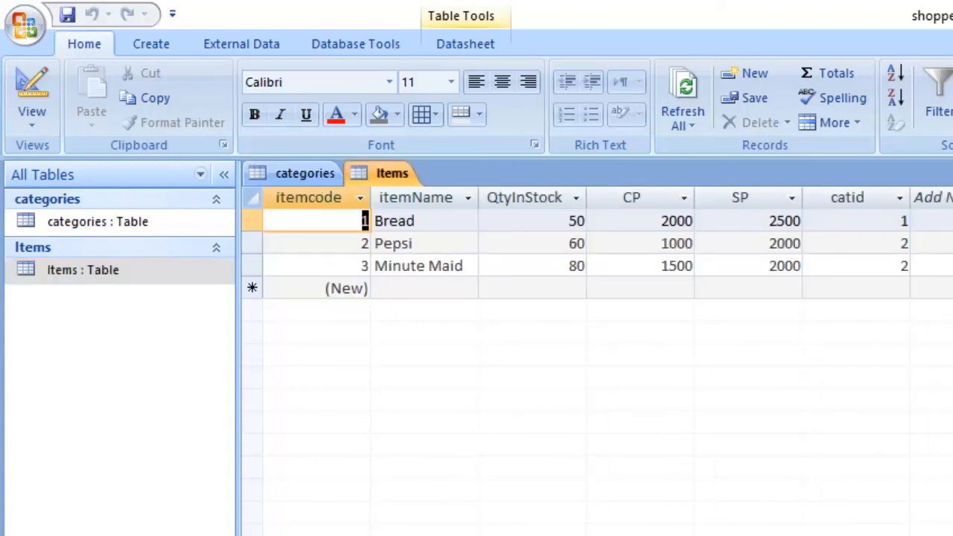
- Examine the itemcode column and each item's catid in the Items table, and compare them with the catid values in the categories table
left_click(847, 198)
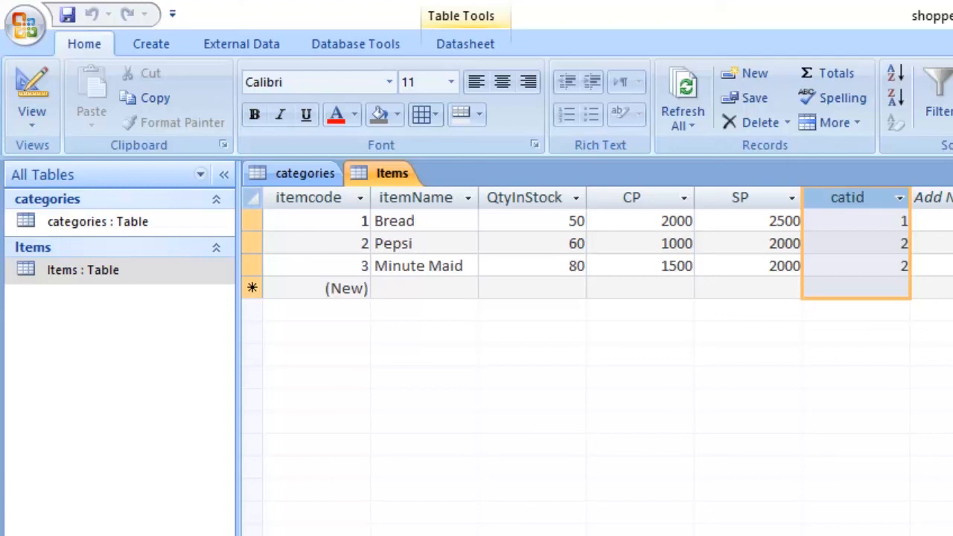
left_click(308, 198)
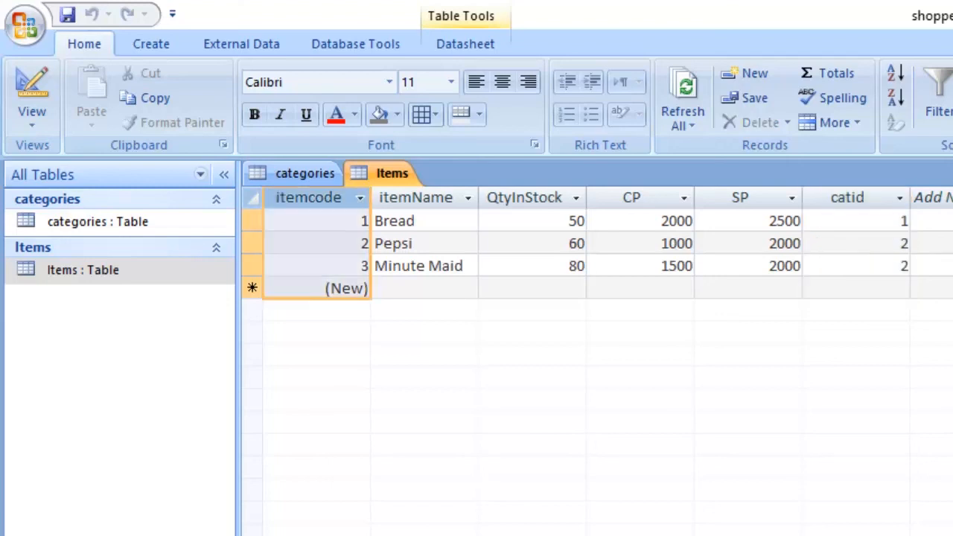
left_click(32, 119)
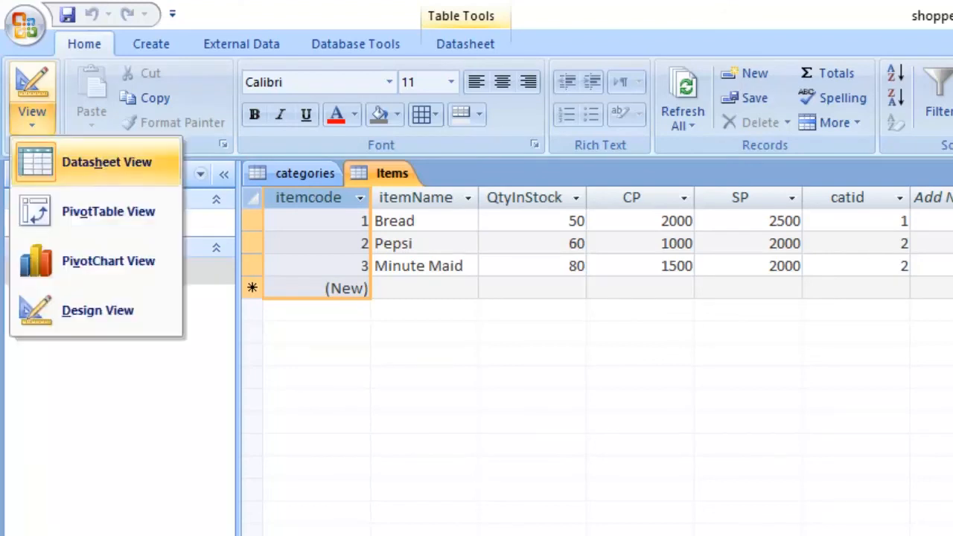
left_click(82, 309)
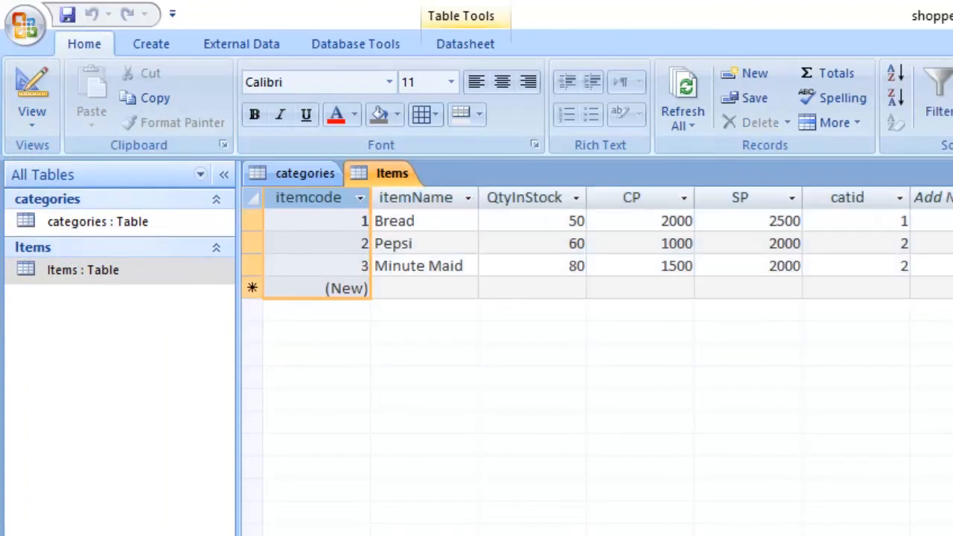
left_click(847, 197)
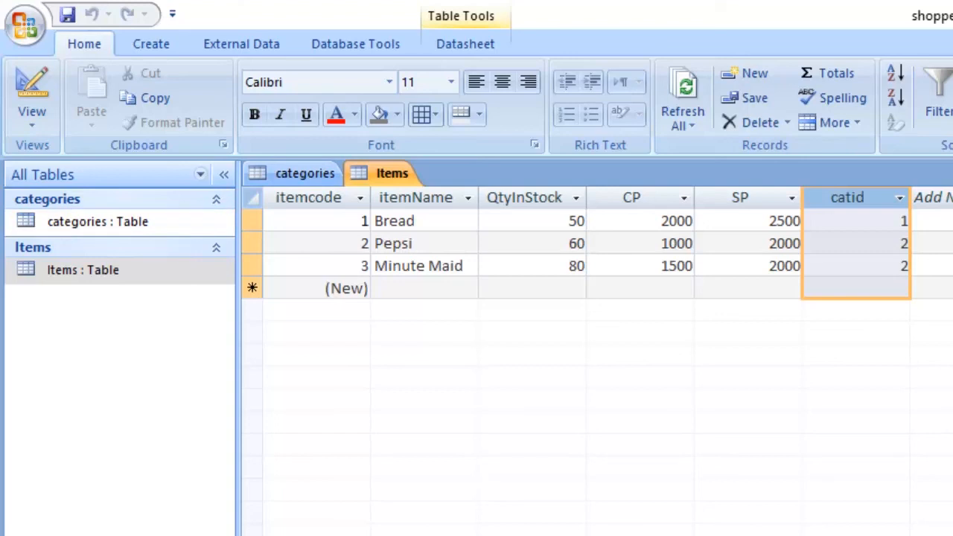
left_click(900, 221)
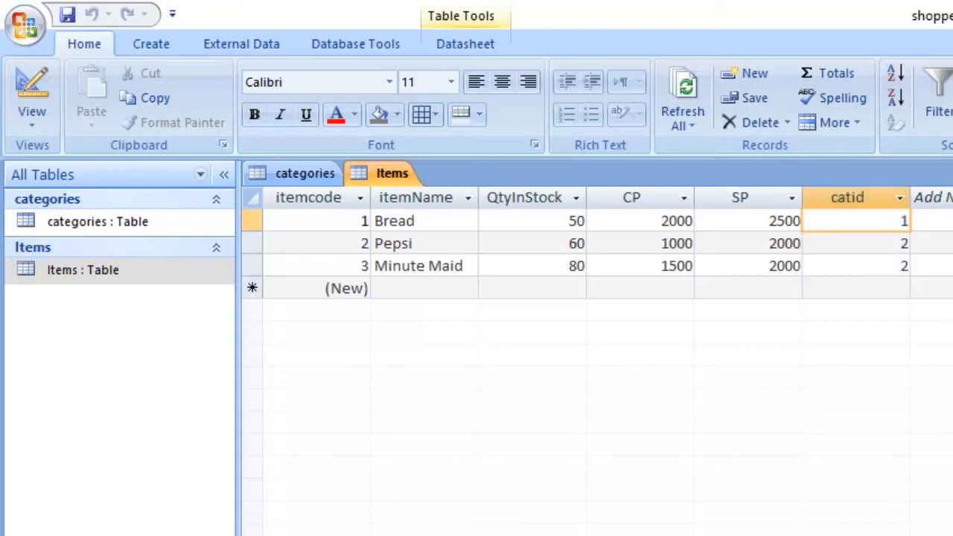
double_click(903, 244)
left_click(901, 266)
double_click(903, 265)
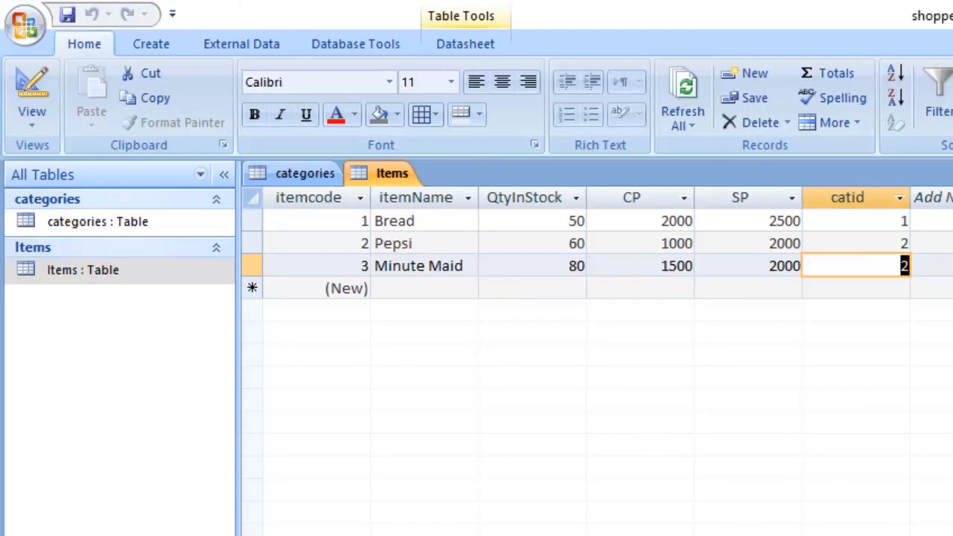
double_click(903, 221)
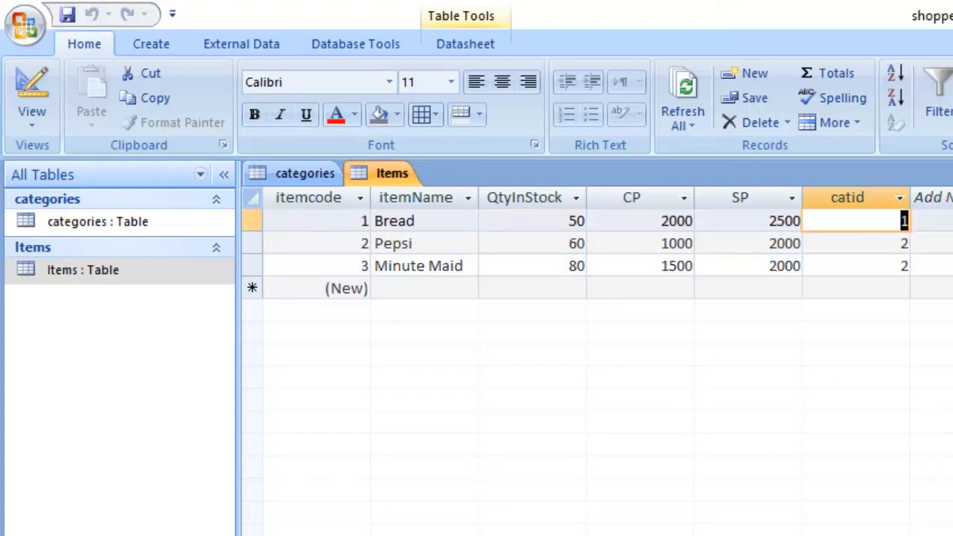
left_click(304, 174)
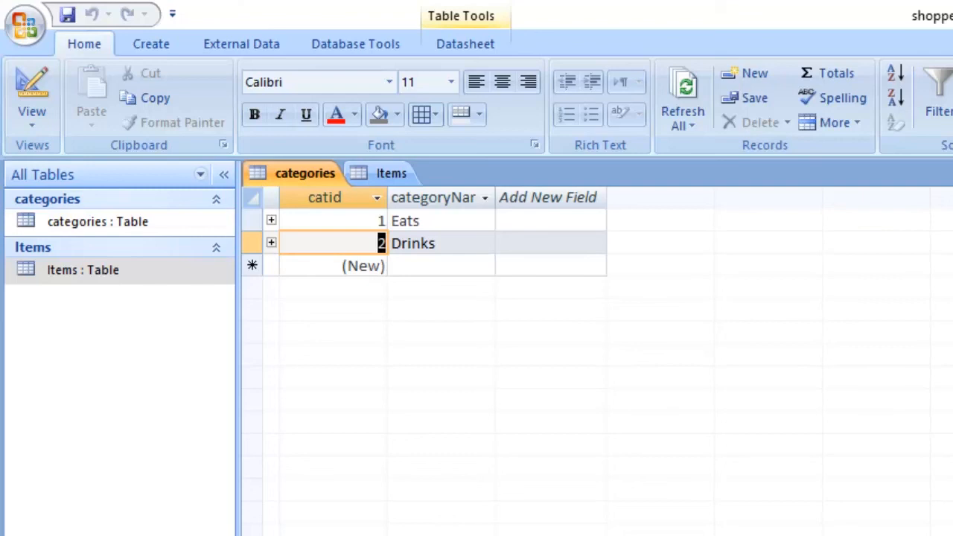
- Select the whole catid column in the Items table and the corresponding catid column in the categories table to examine both key fields
left_click(390, 174)
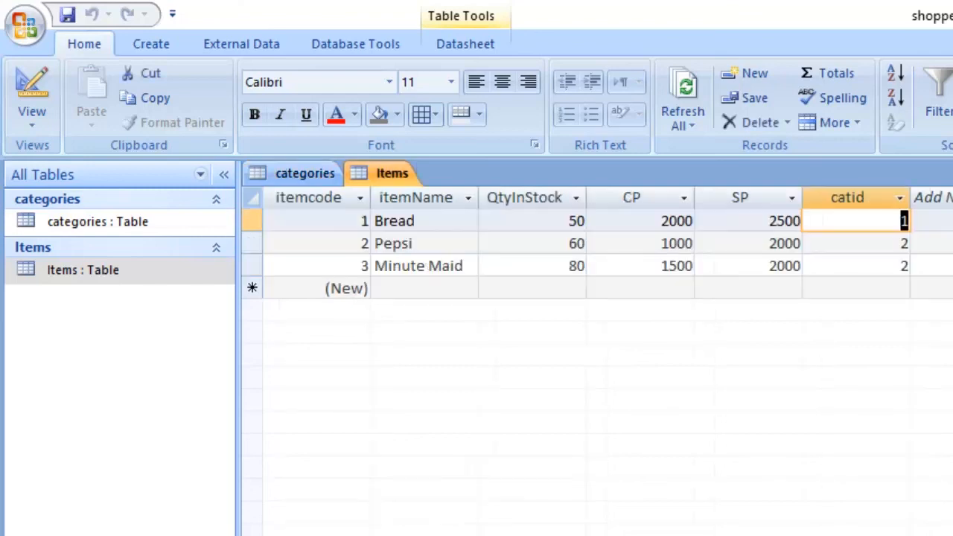
left_click(848, 198)
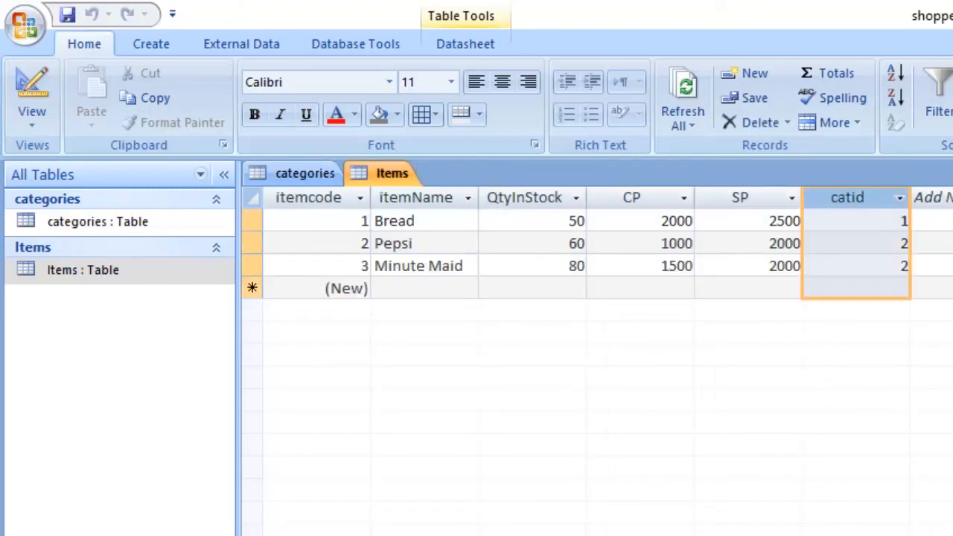
right_click(872, 199)
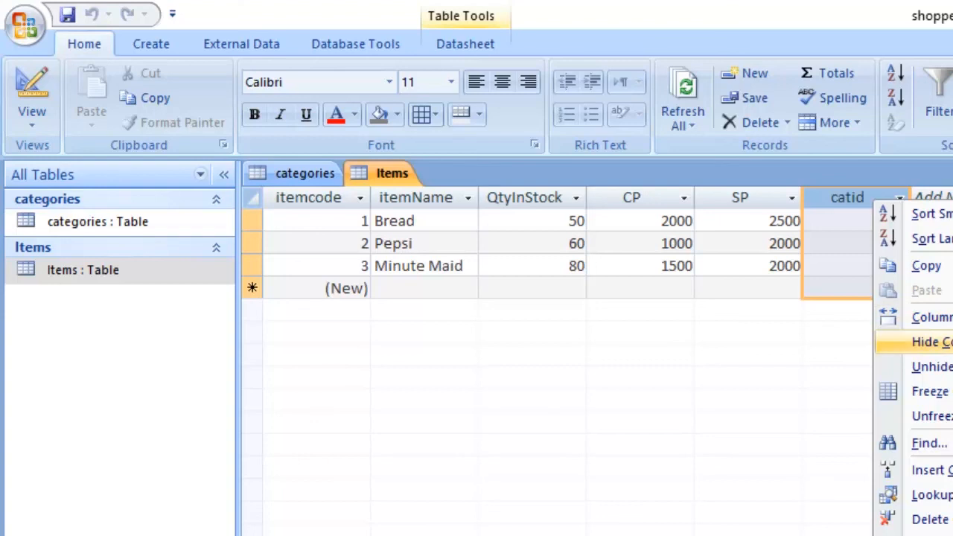
key("Escape")
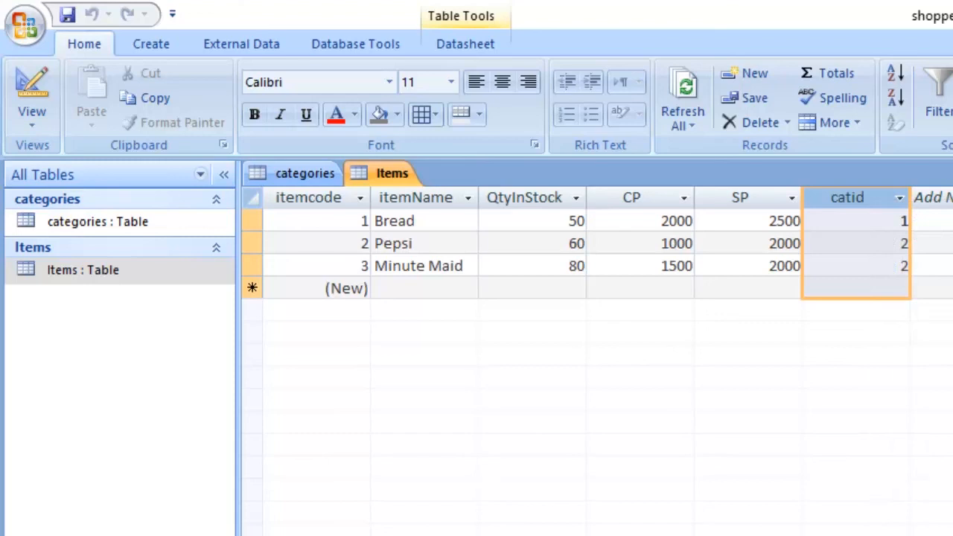
left_click(847, 198)
left_click(304, 173)
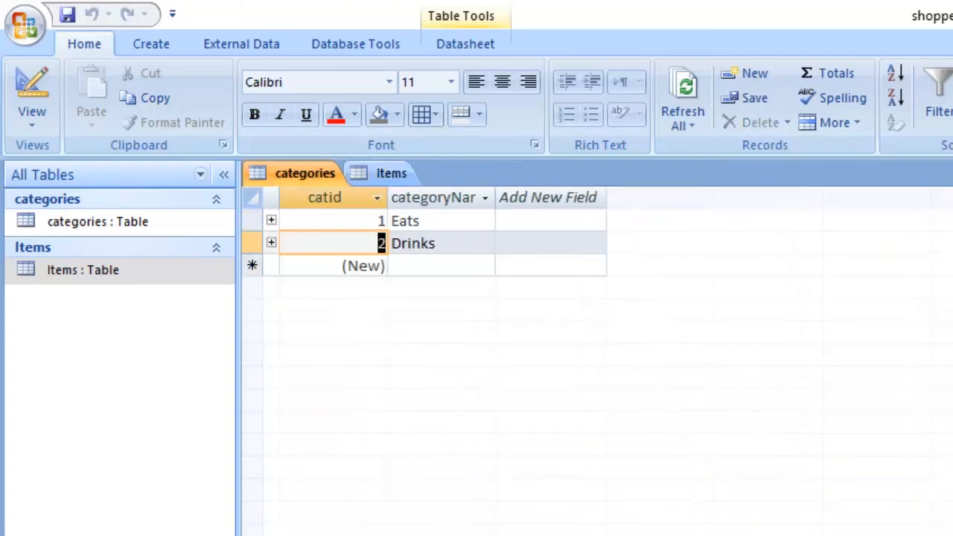
left_click(325, 197)
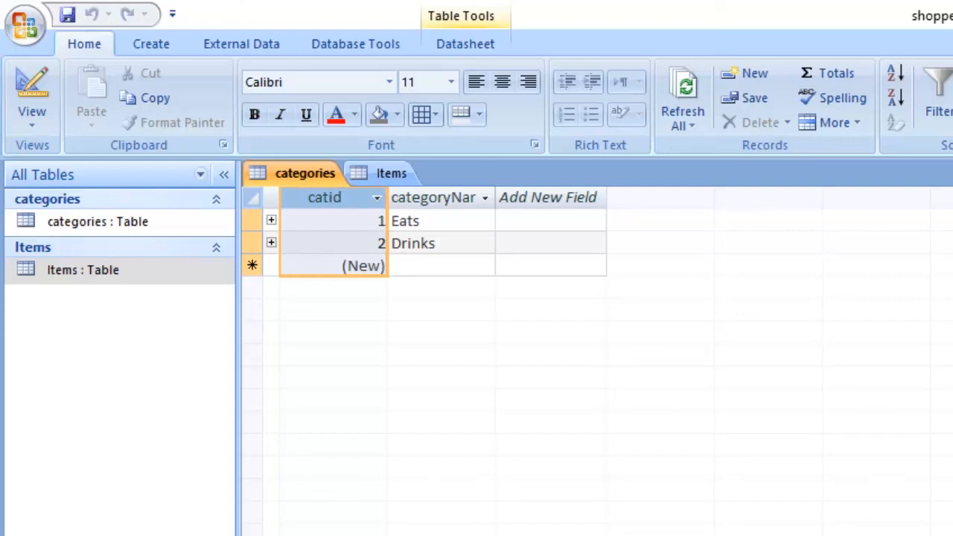
- Compare the selected catid columns by alternating between the Items and categories tables, matching each item to its category
left_click(390, 174)
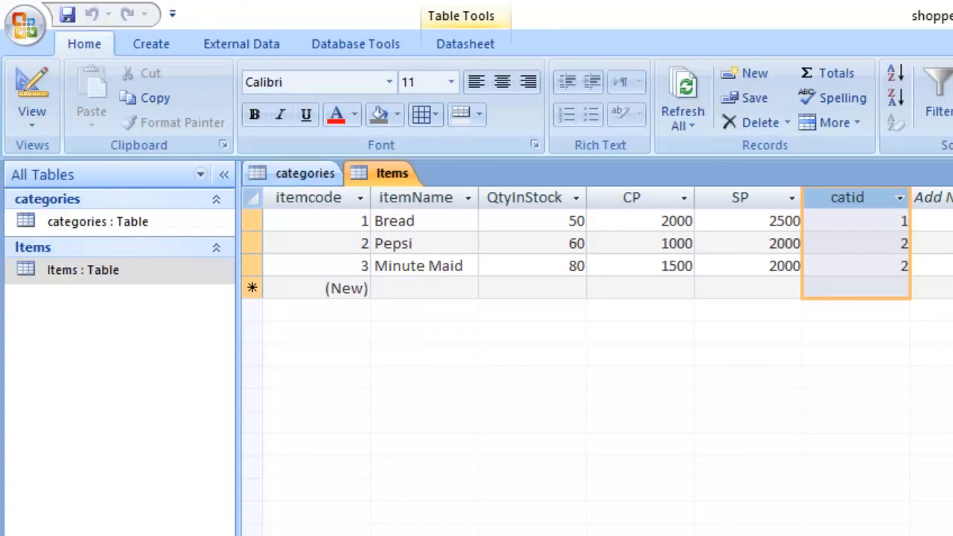
left_click(304, 172)
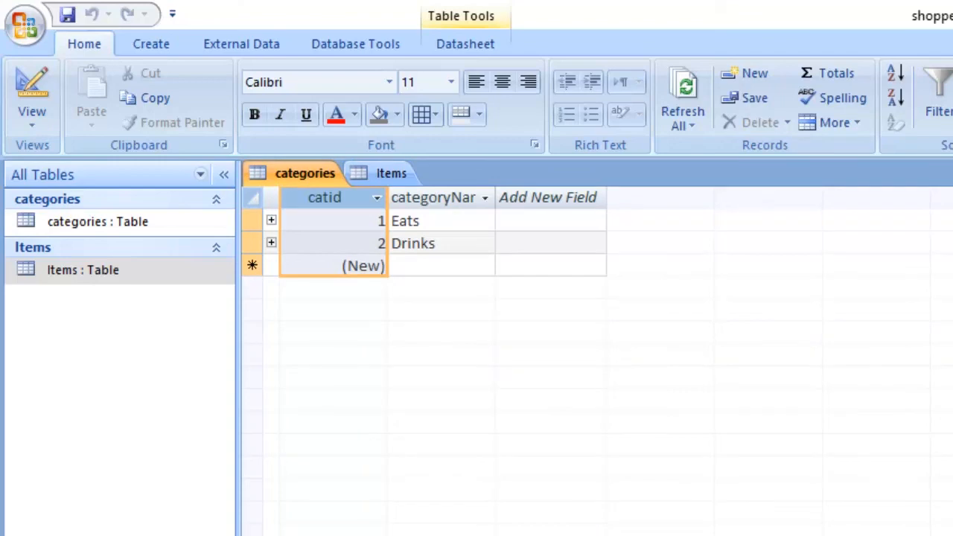
left_click(390, 173)
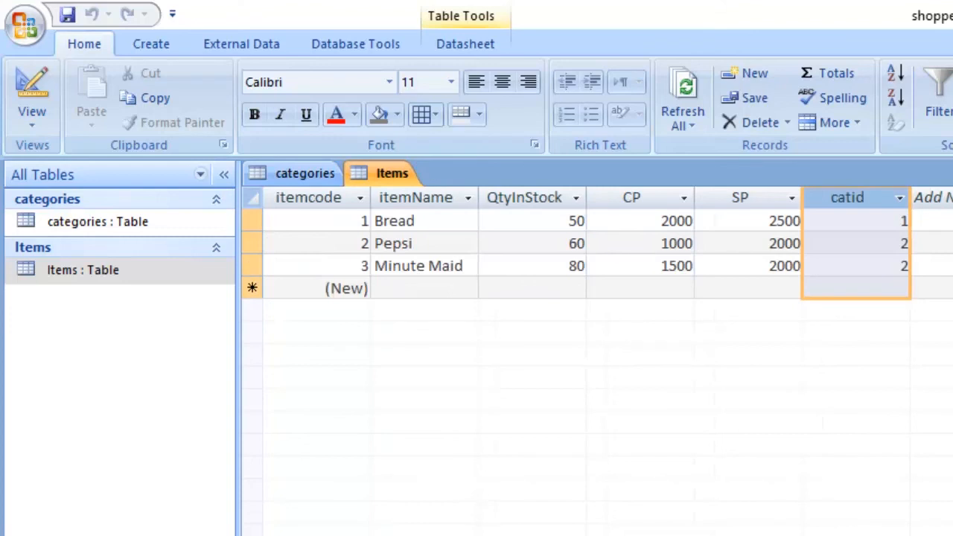
left_click(305, 173)
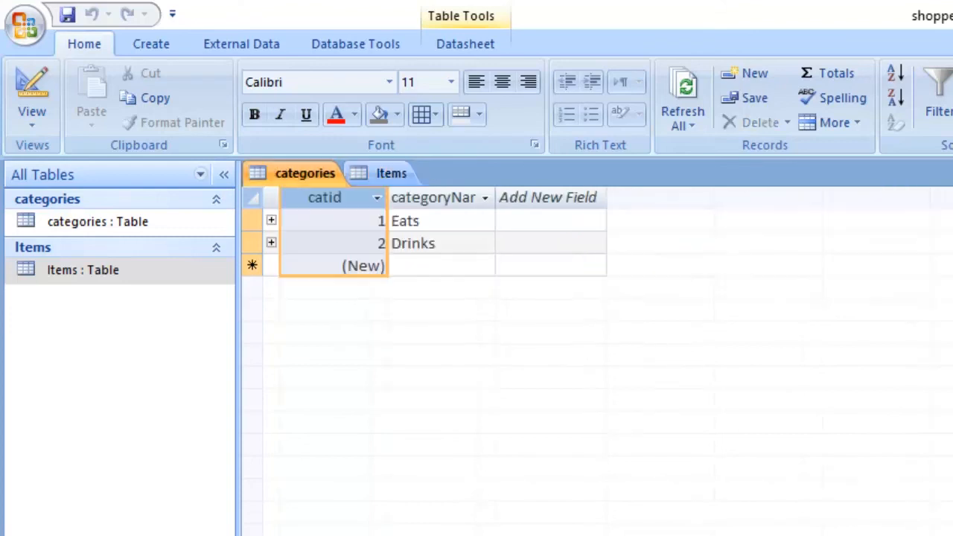
left_click(391, 173)
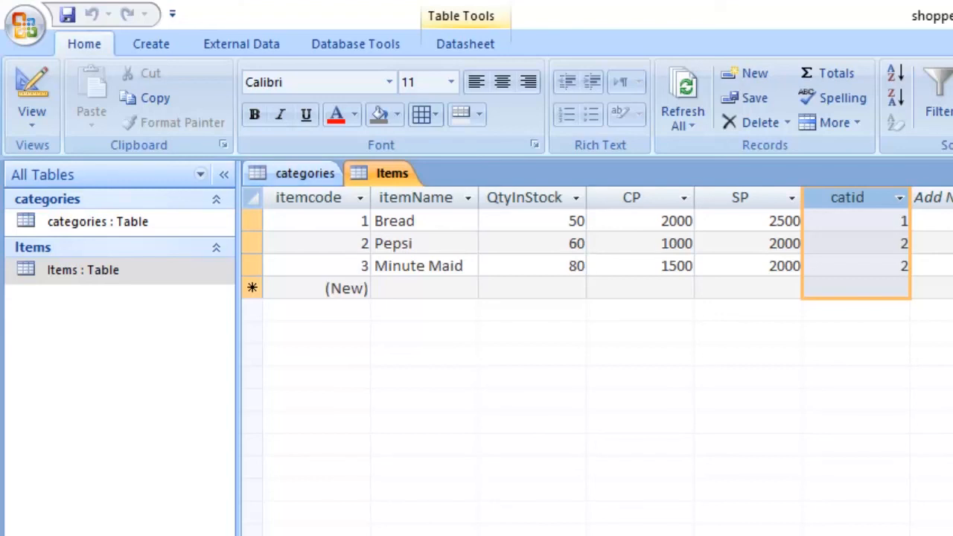
left_click(304, 173)
left_click(390, 174)
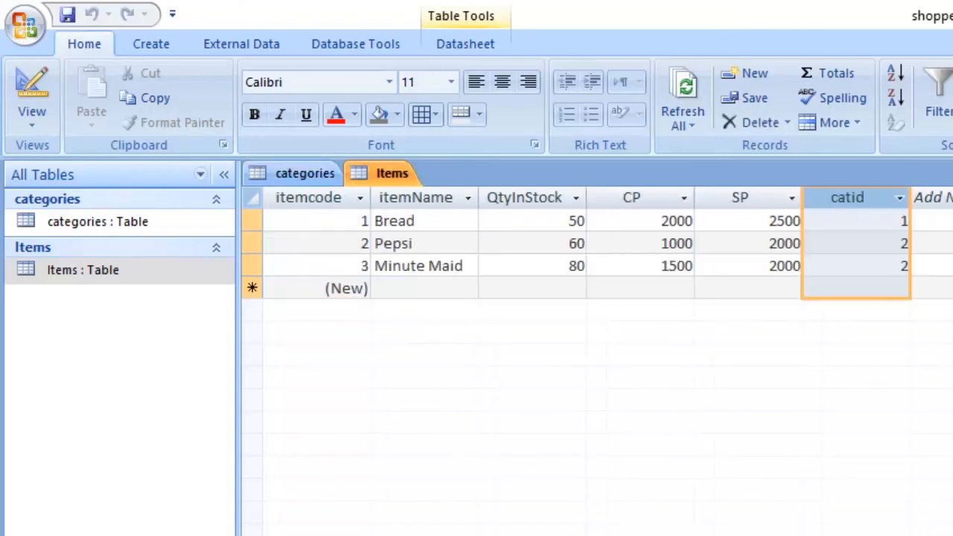